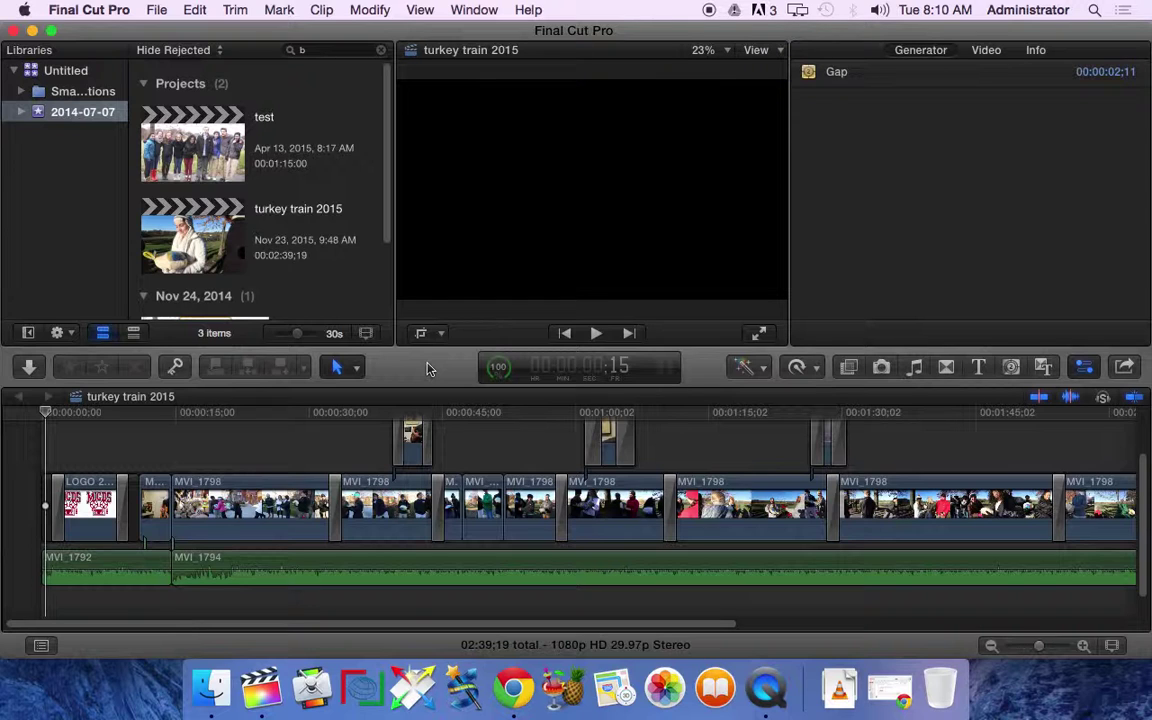
Bring QuickTime Player forward, then scroll Final Cut Pro's browser list down and back up.
click(766, 697)
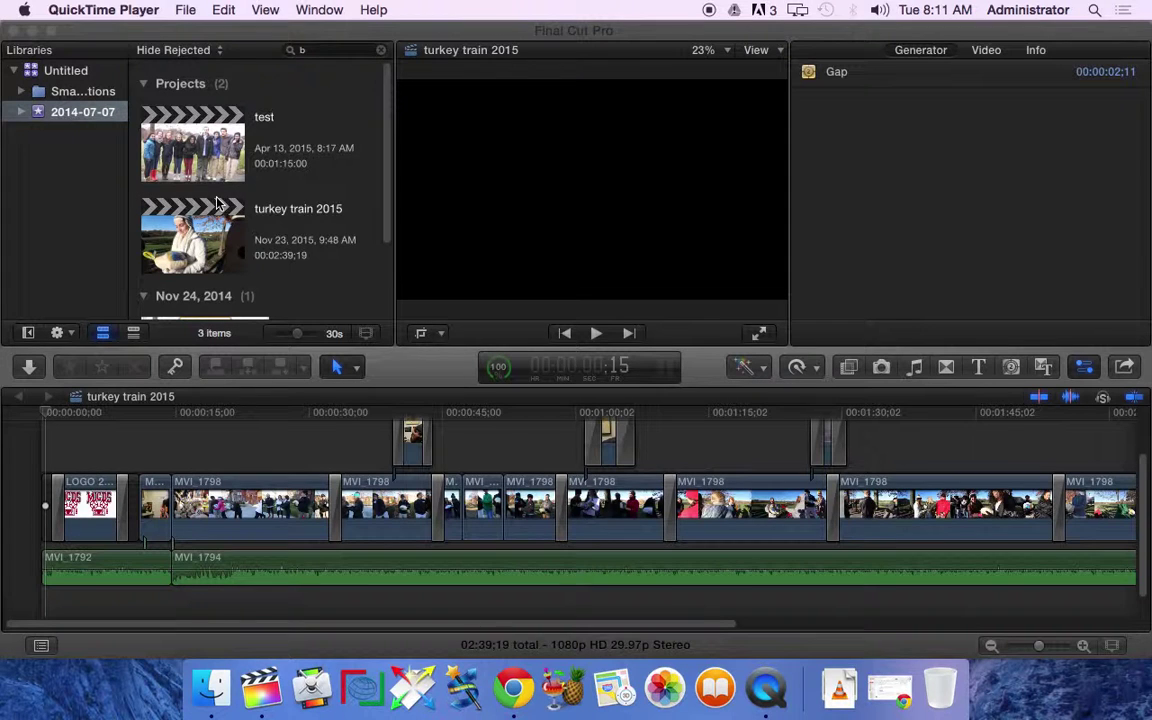
scroll(208, 212, down, 3)
scroll(220, 240, up, 3)
Select the 2014-07-07 event and its turkey train 2015 project in the browser.
click(72, 113)
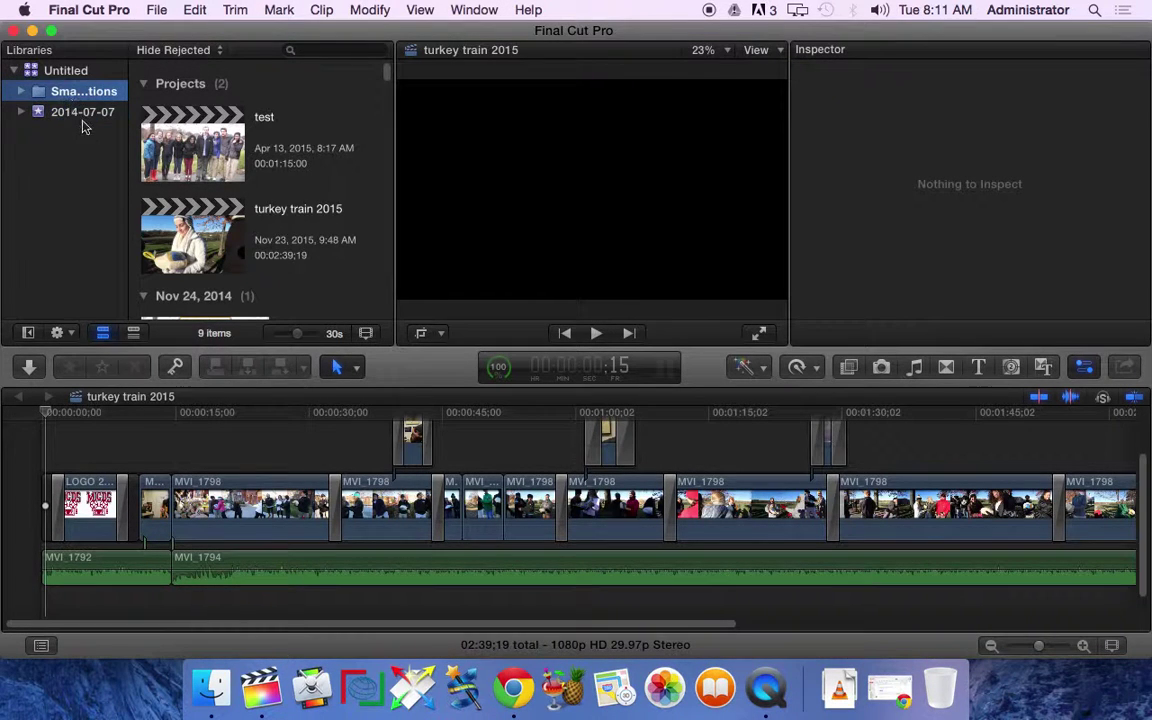
click(84, 120)
click(182, 214)
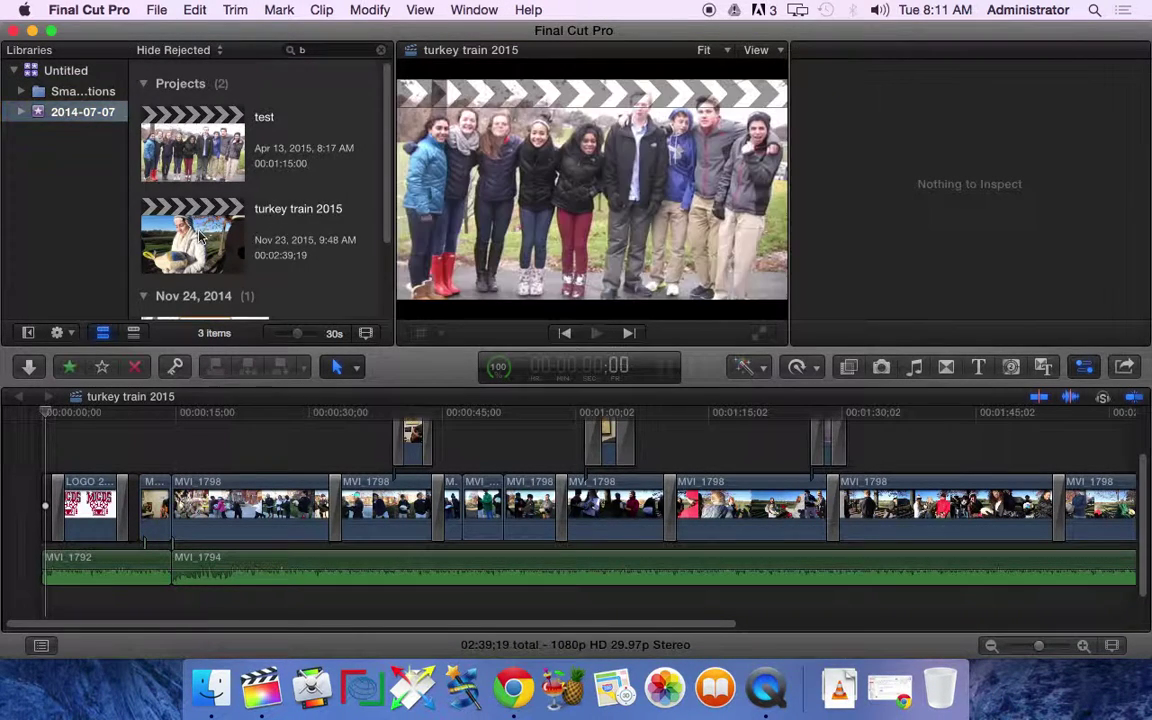
scroll(200, 245, down, 3)
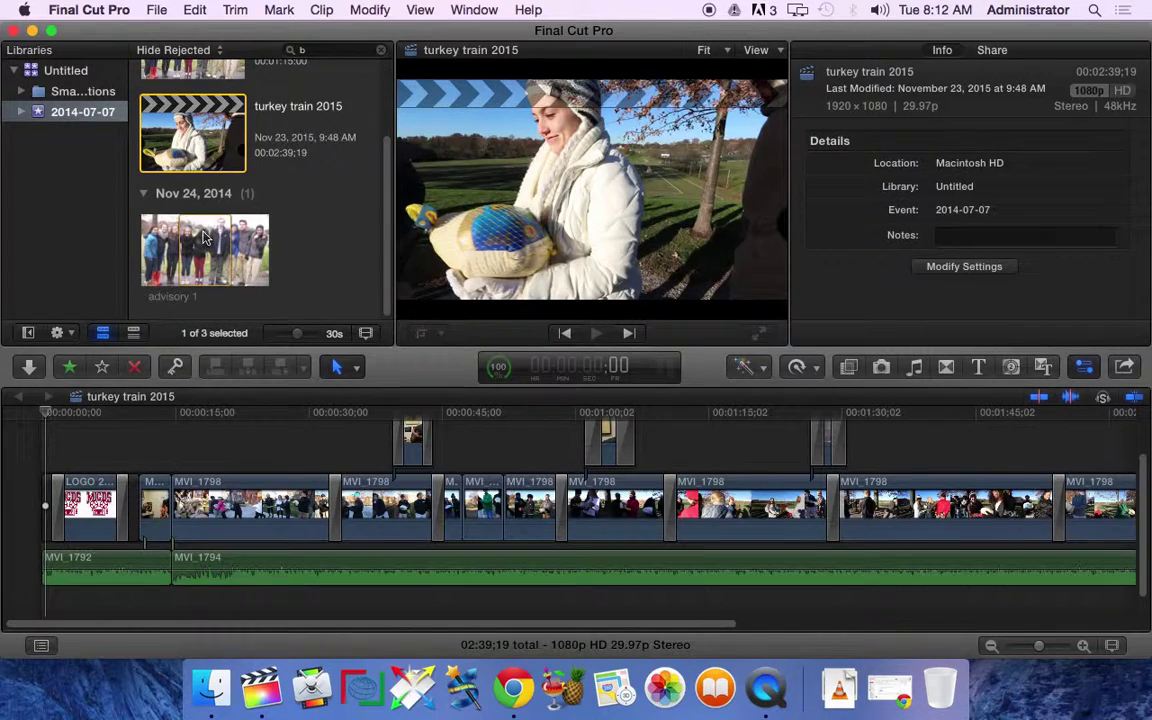
Check the advisory 1 clip and the timeline gap, then select the first MVI_1798 clip.
click(195, 250)
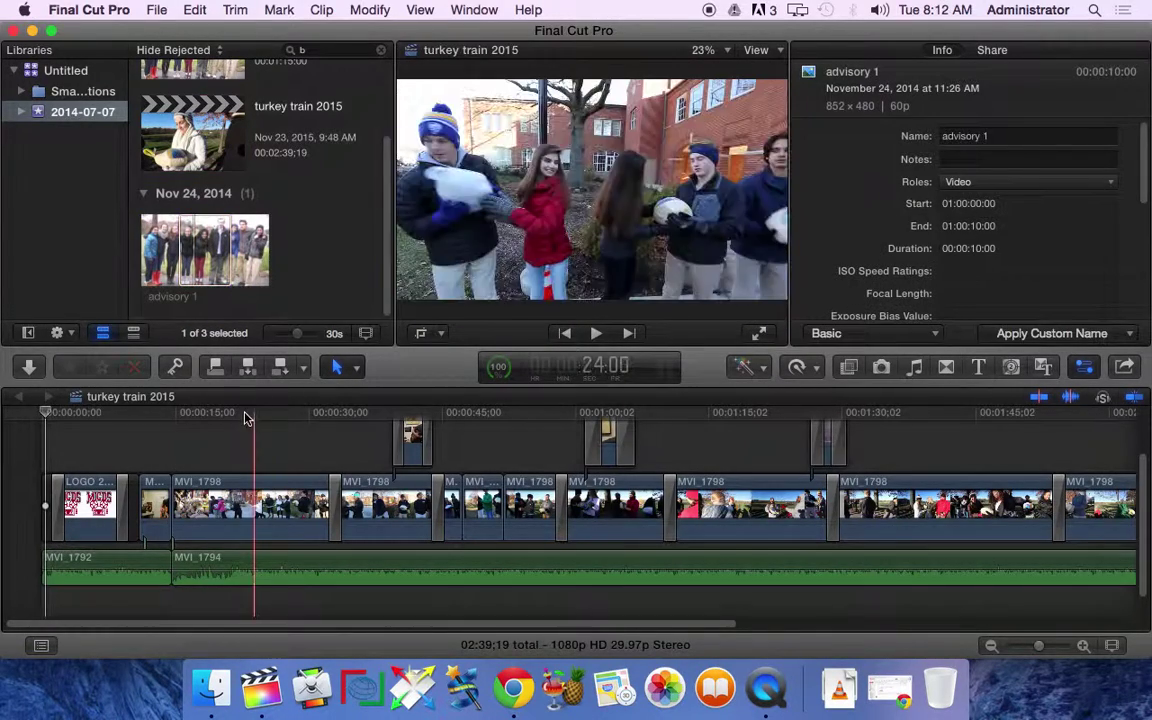
click(262, 417)
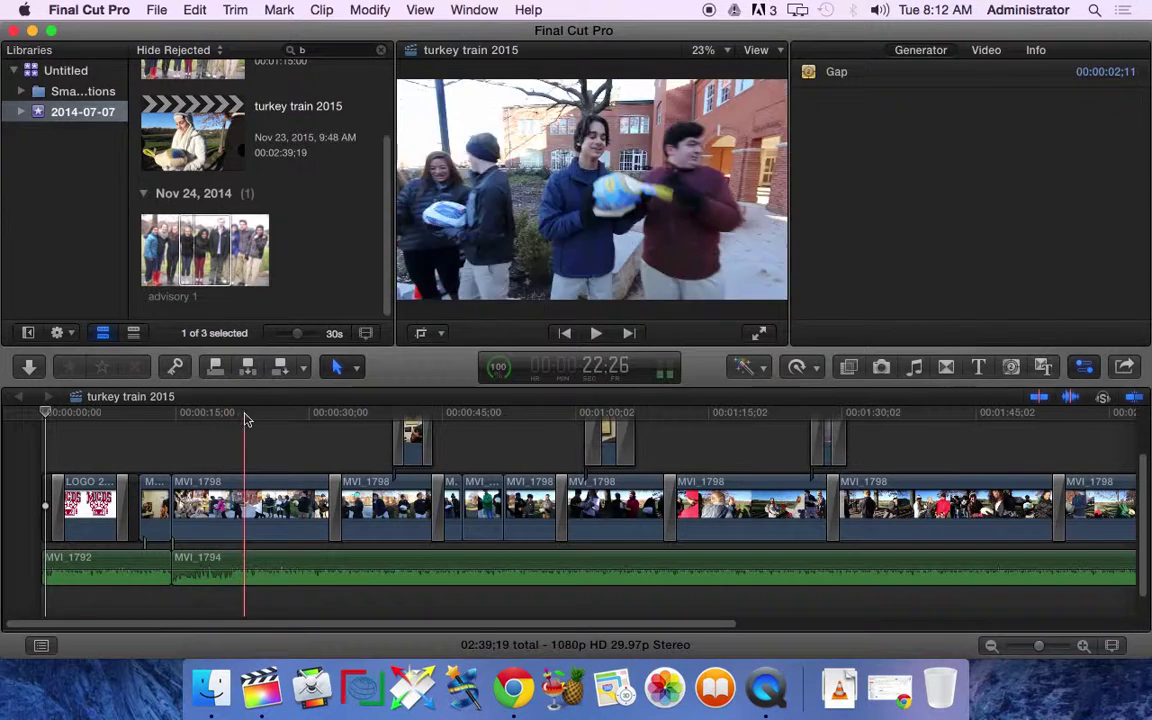
click(208, 514)
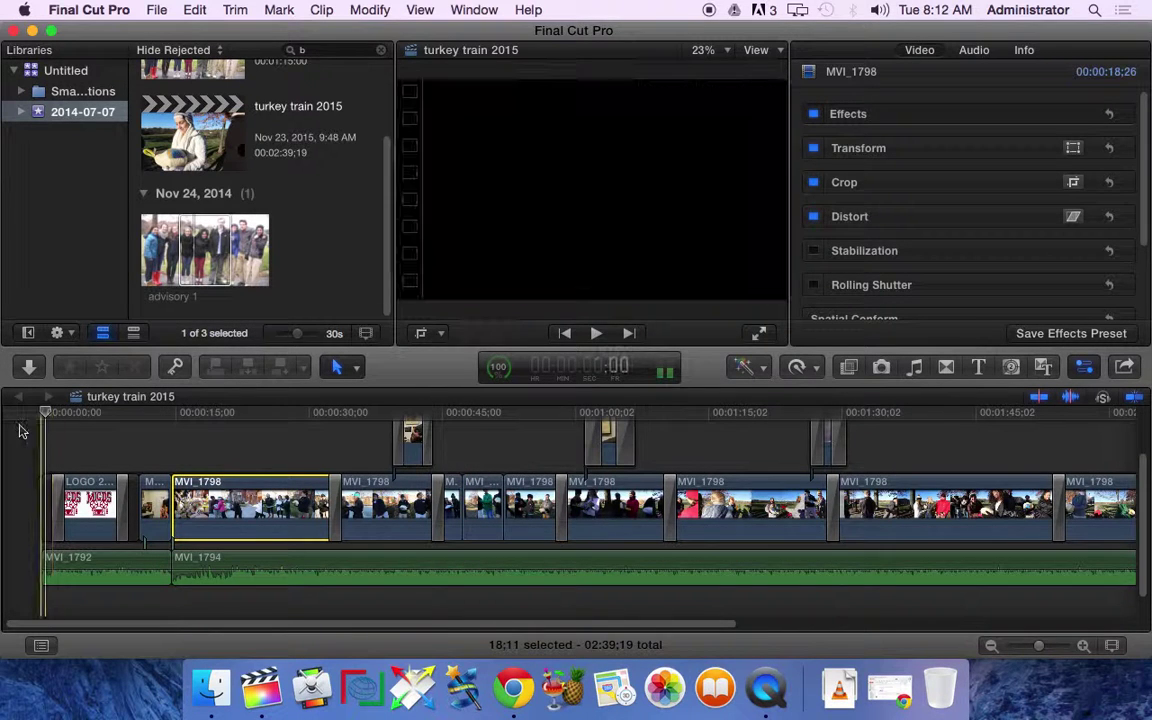
key(space)
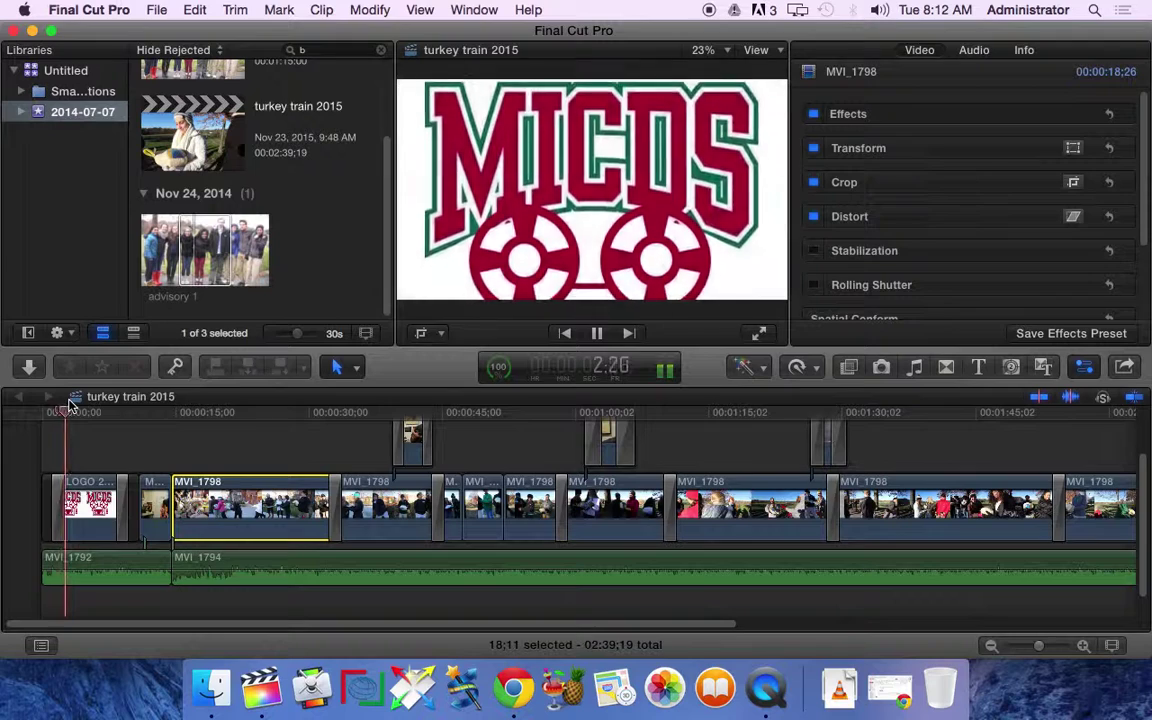
key(XF86AudioRaiseVolume)
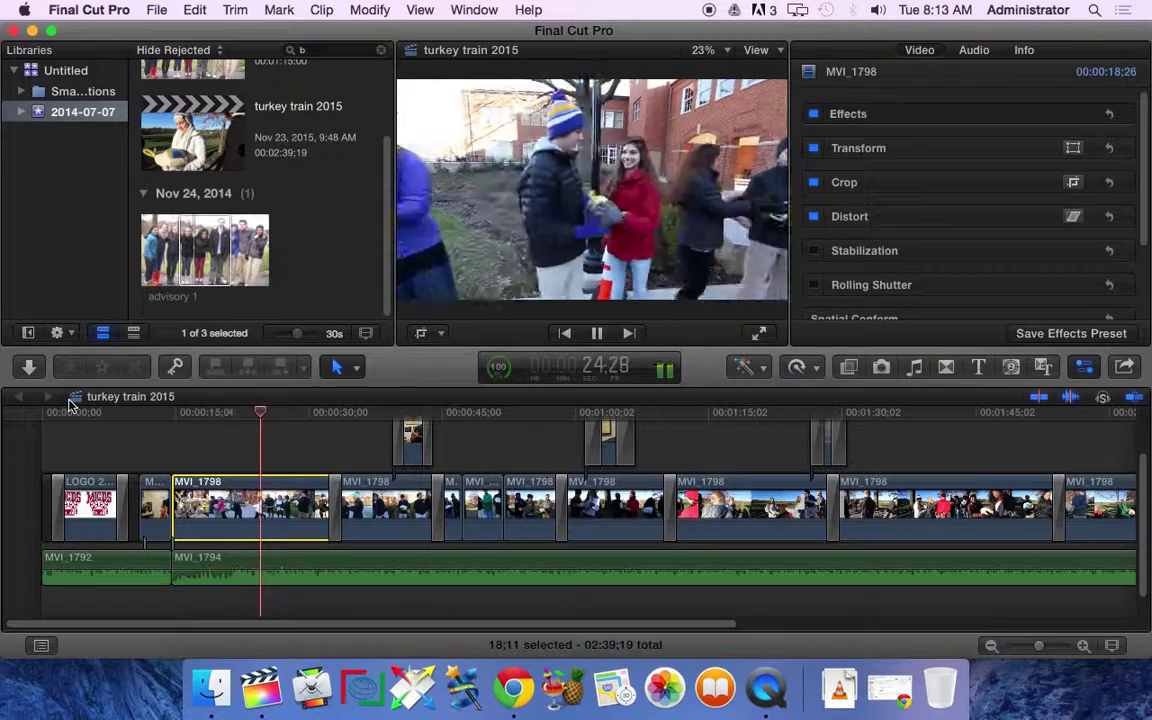
key(space)
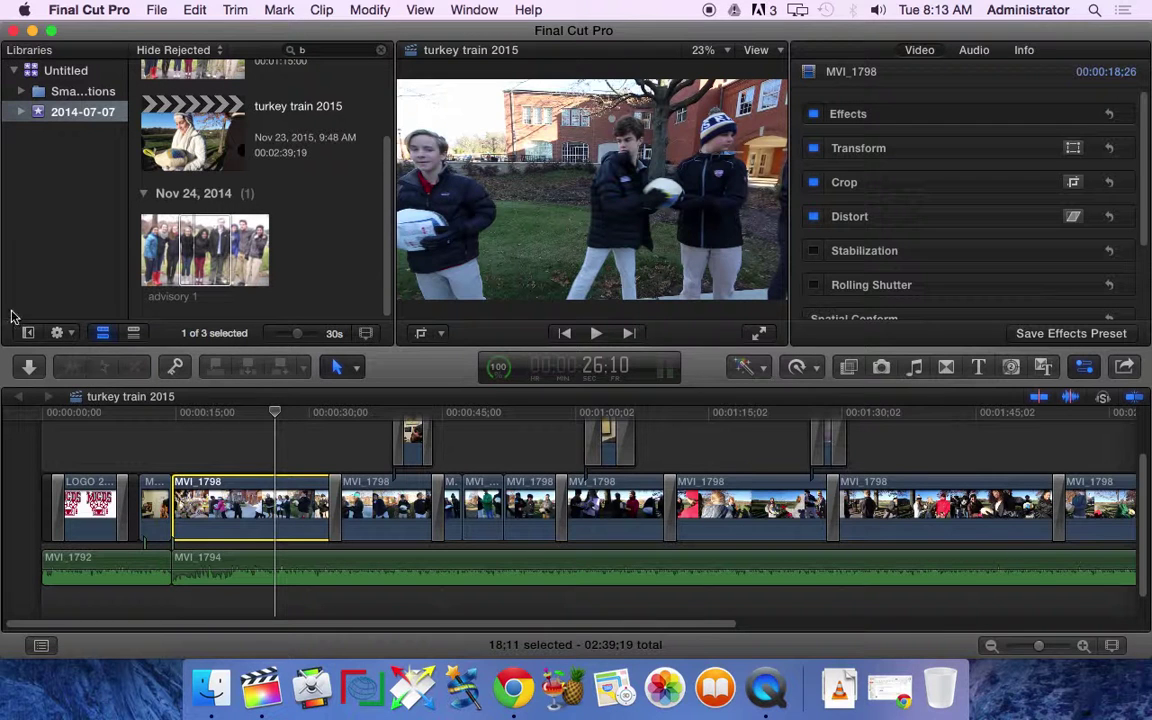
Add a new event named 'antigone' to the Untitled library via File > New > Event.
click(34, 72)
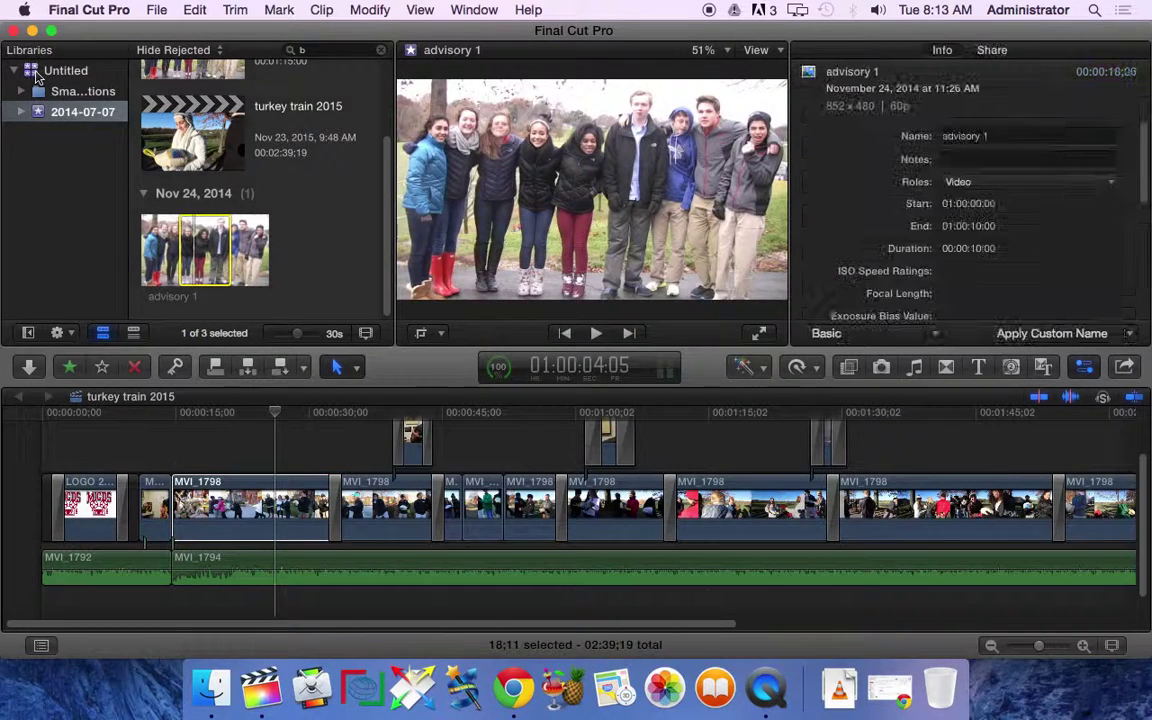
click(40, 71)
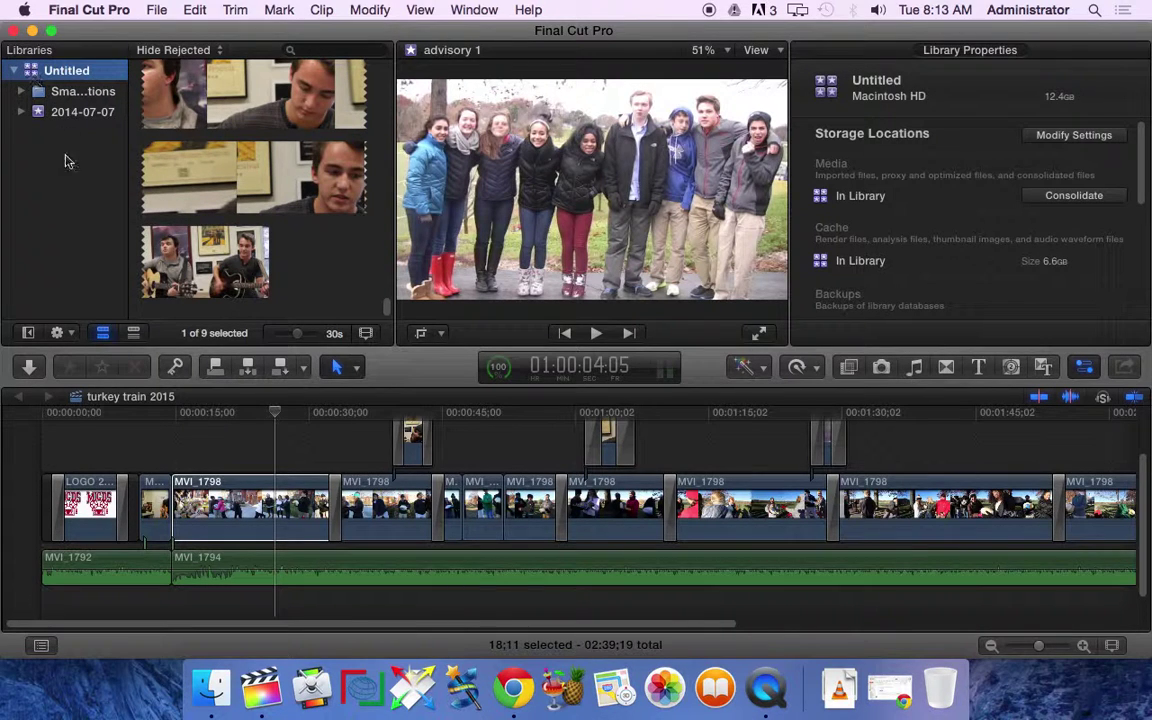
click(158, 10)
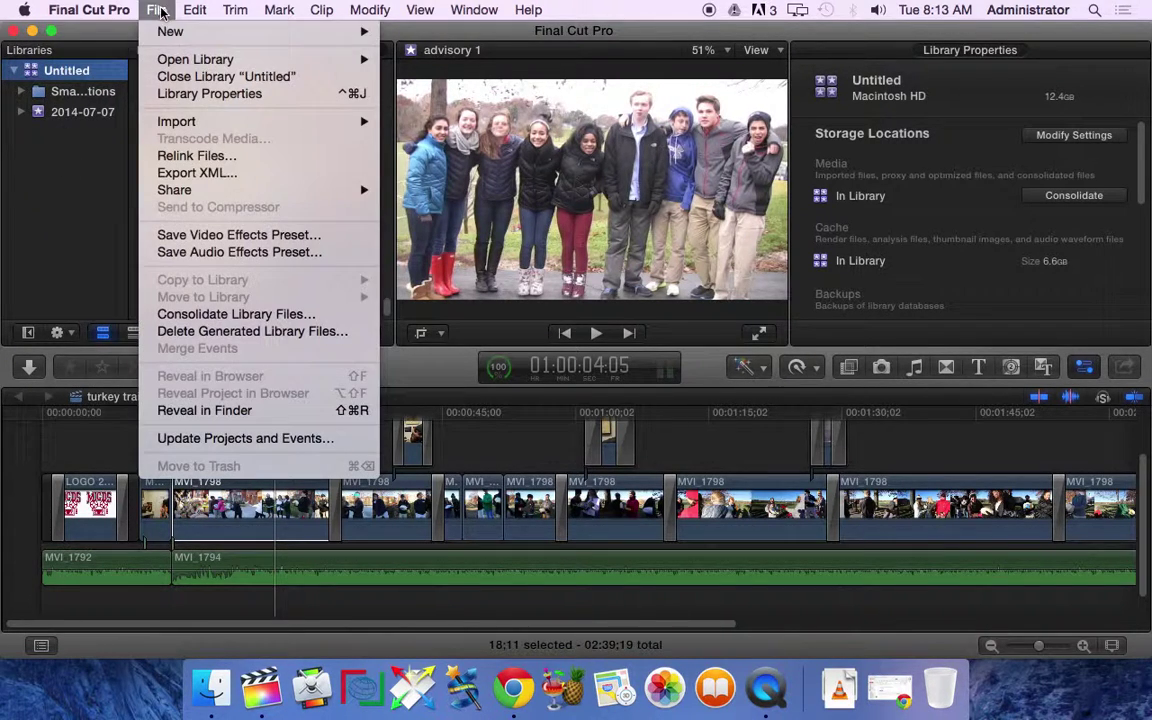
mouse_move(366, 34)
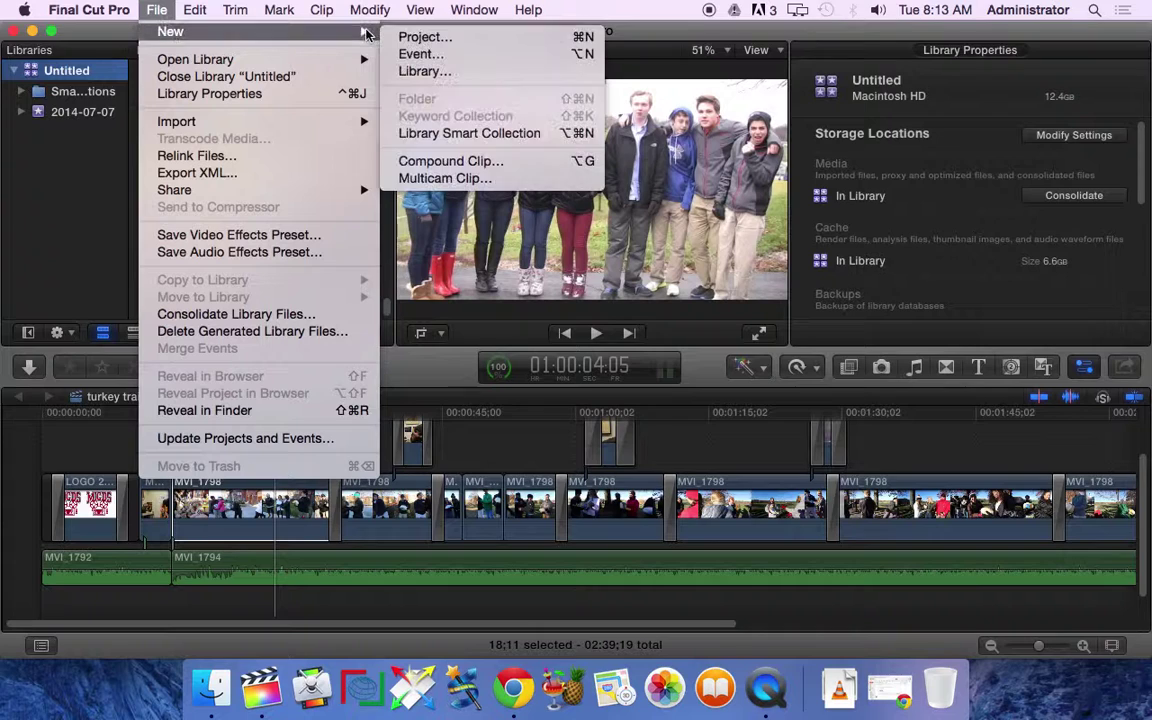
click(415, 54)
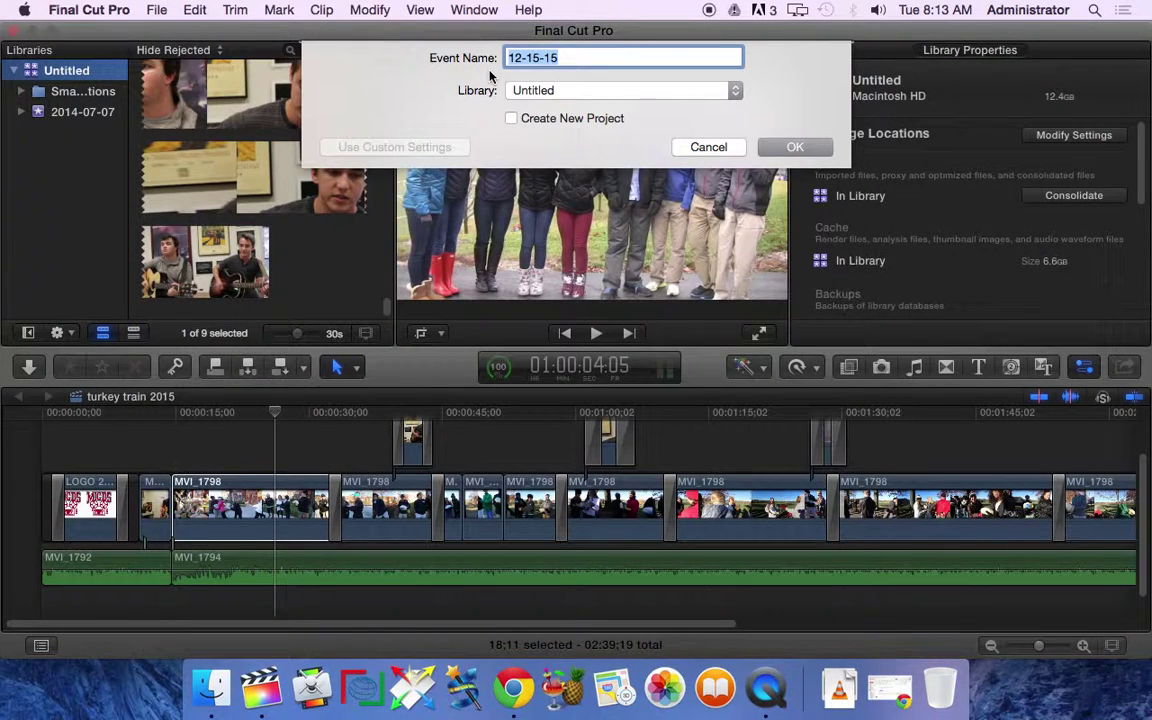
text(antigone)
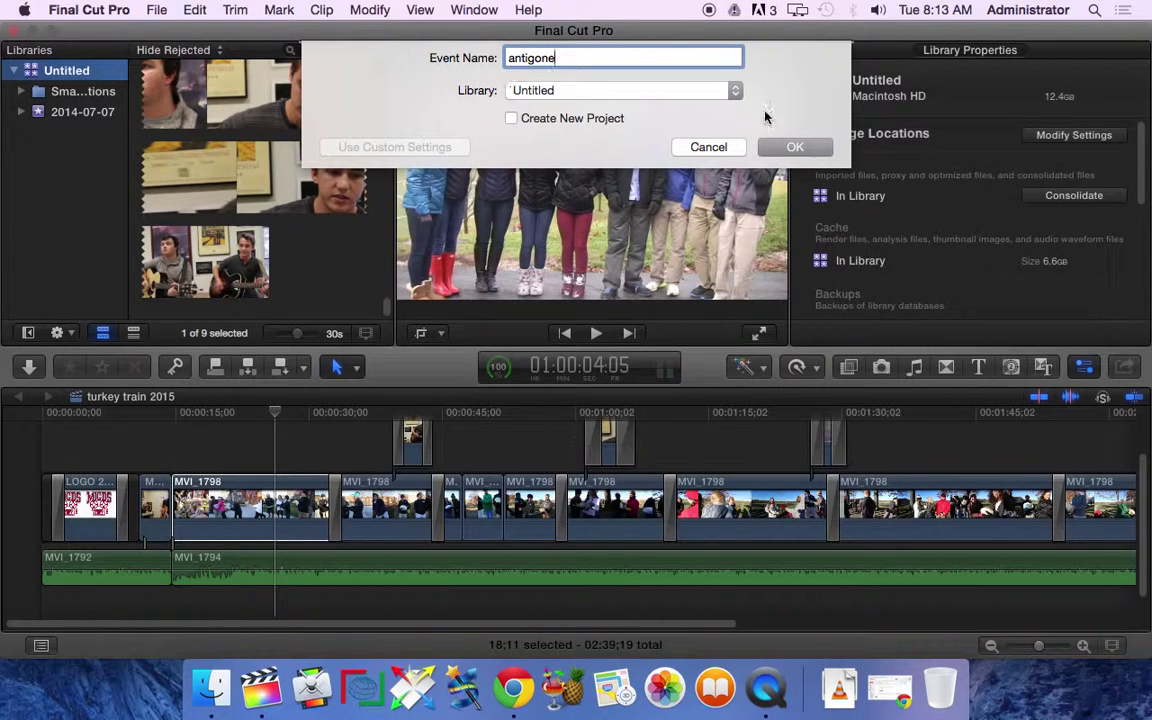
click(800, 146)
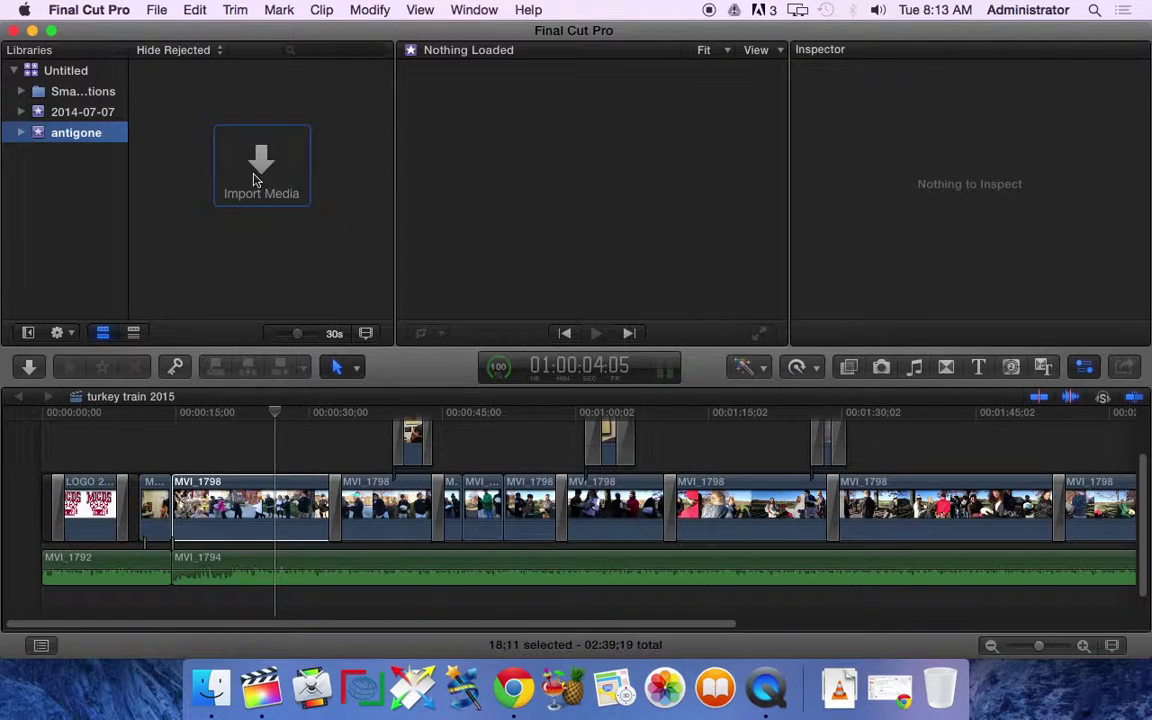
Hide Final Cut Pro and create a new desktop folder named 'antigone'.
click(32, 31)
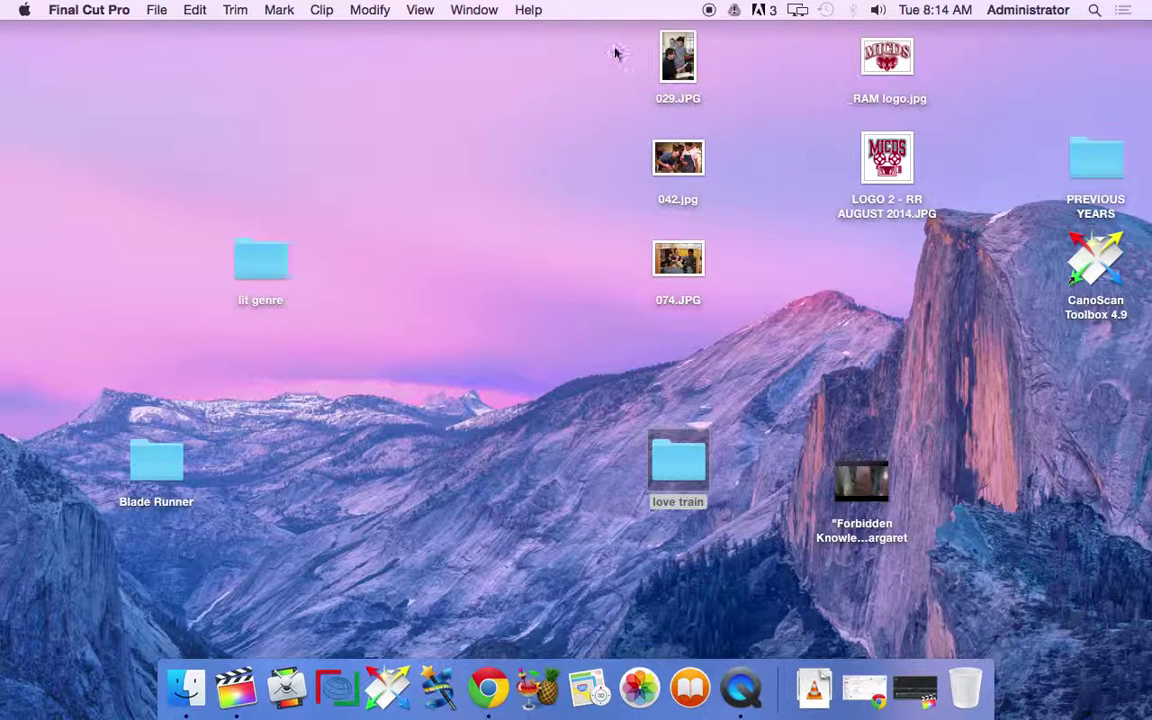
right_click(544, 82)
click(560, 90)
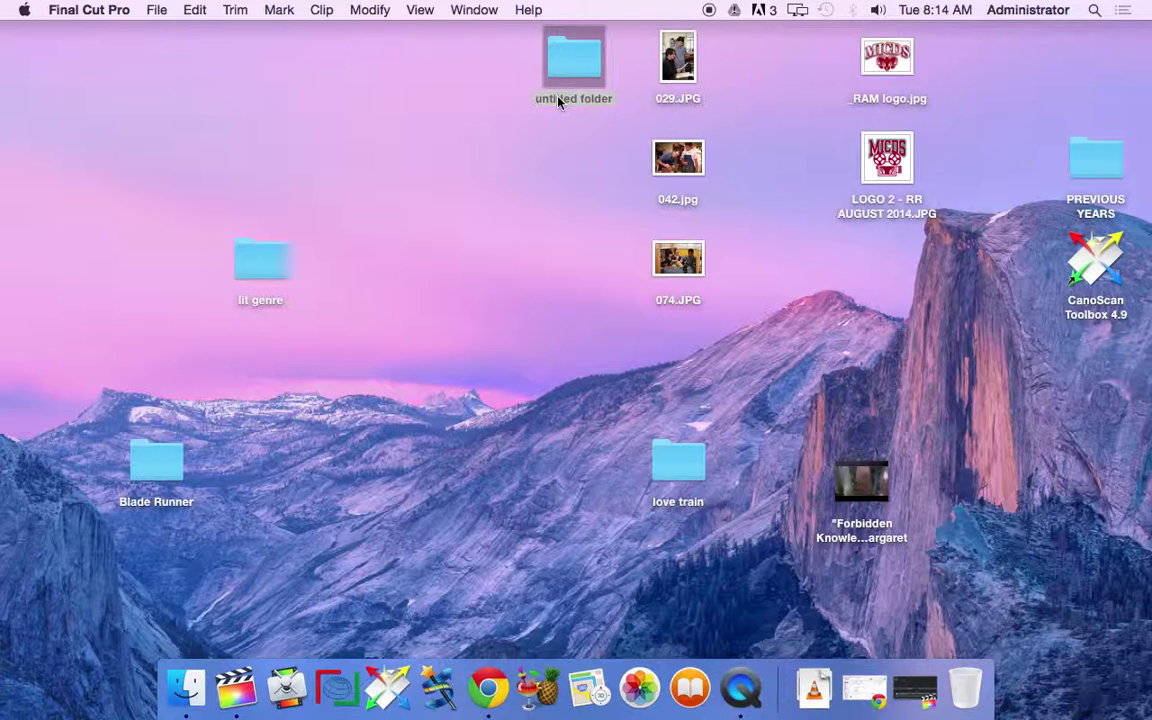
double_click(560, 100)
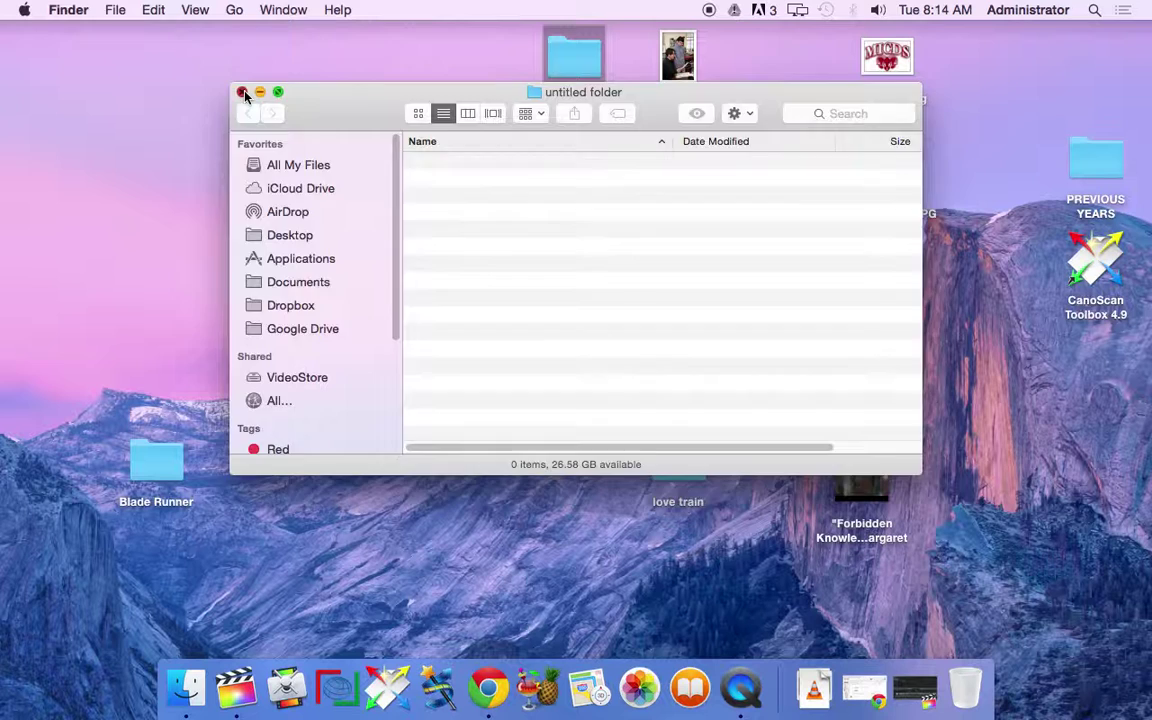
click(244, 95)
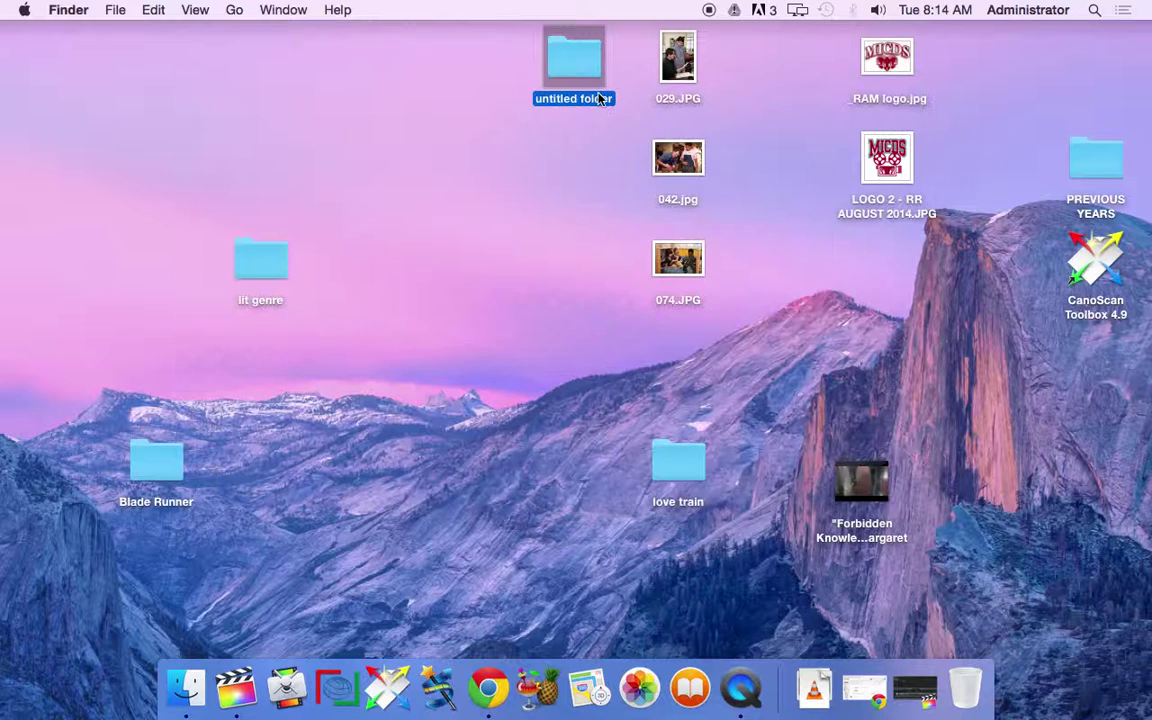
click(598, 98)
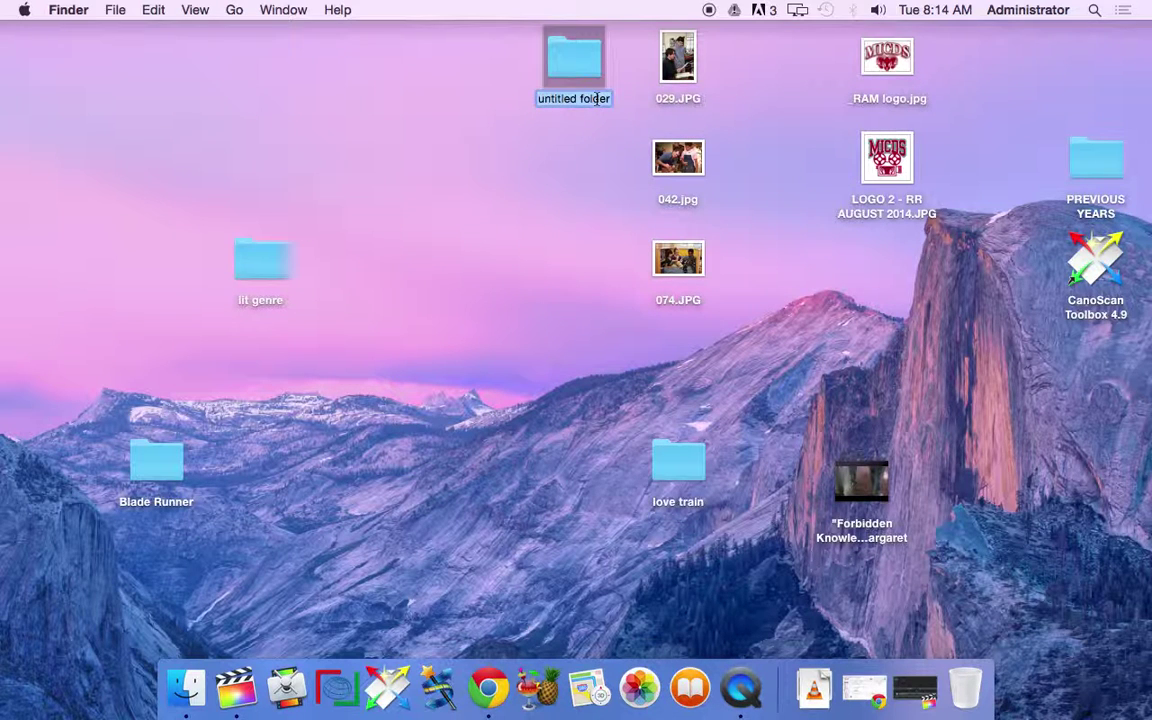
text(antigone)
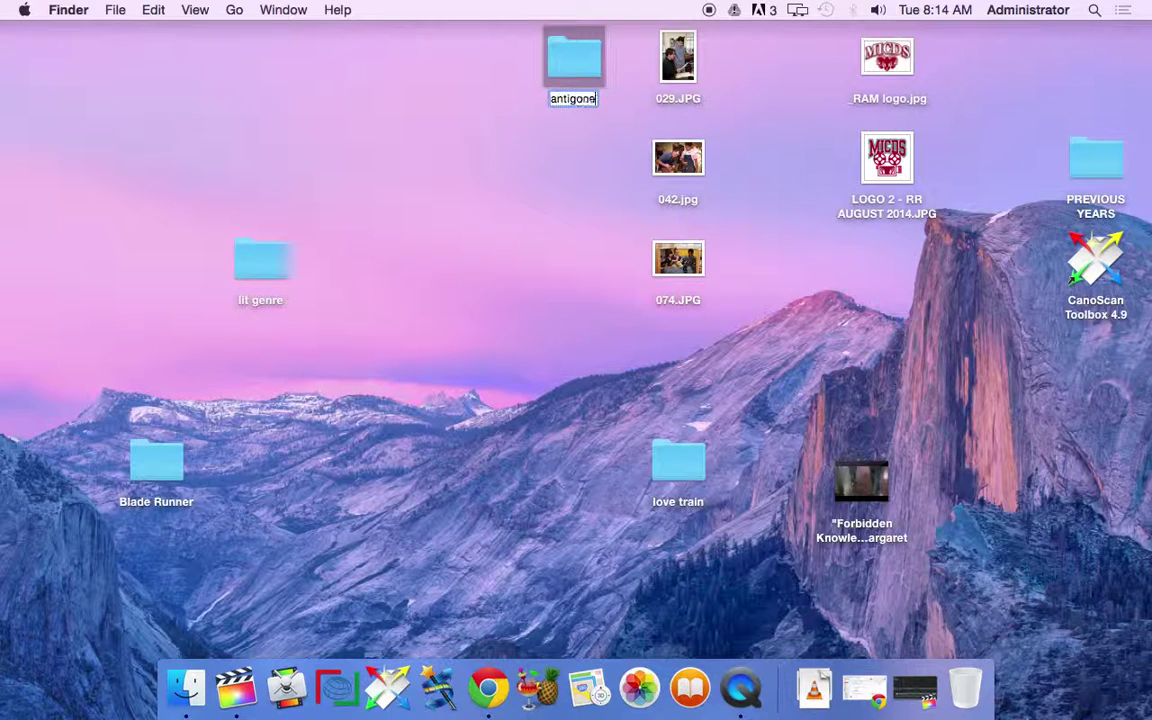
key(Return)
Move the five photos and logos, including 029.JPG, 042.jpg and 074.JPG, into the antigone folder.
drag(917, 87, 650, 280)
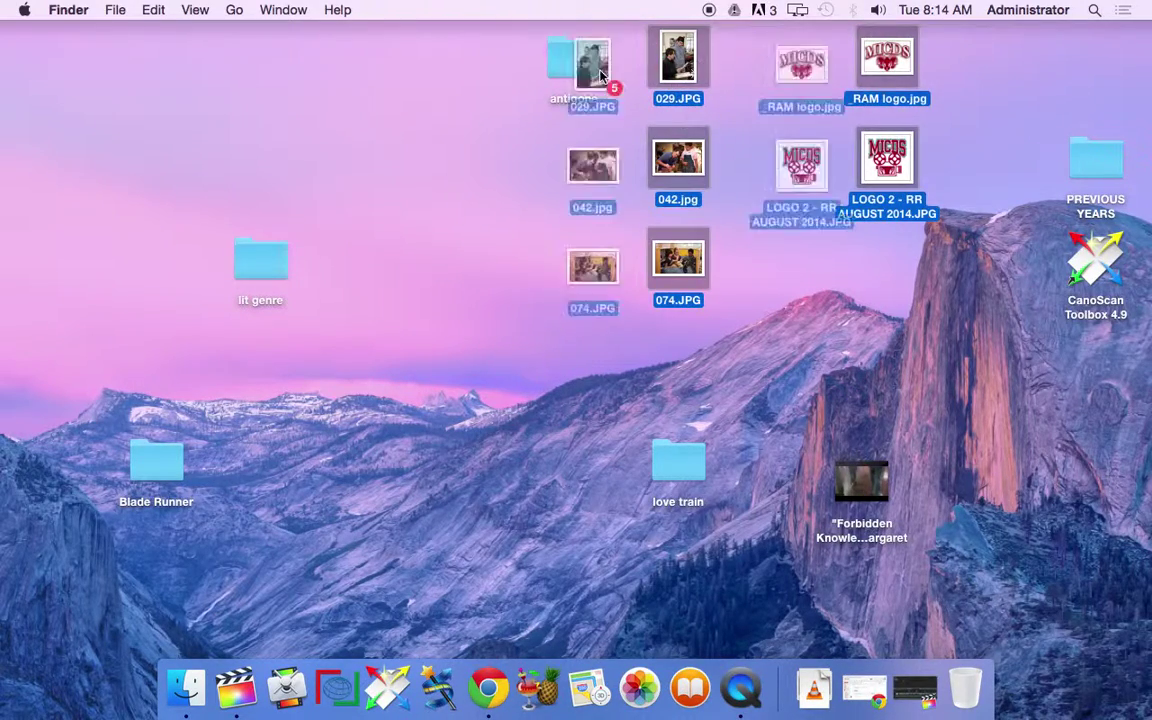
mouse_move(688, 68)
mouse_down()
mouse_move(573, 62)
mouse_move(561, 240)
mouse_up()
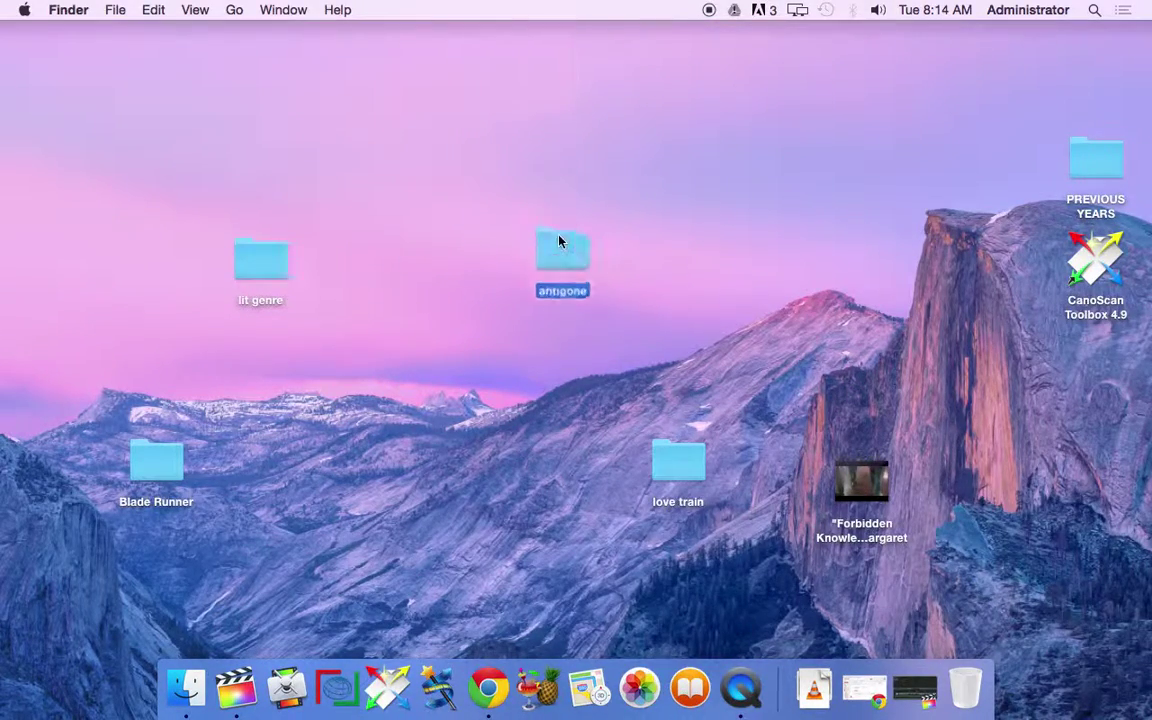
key(XF86AudioRaiseVolume)
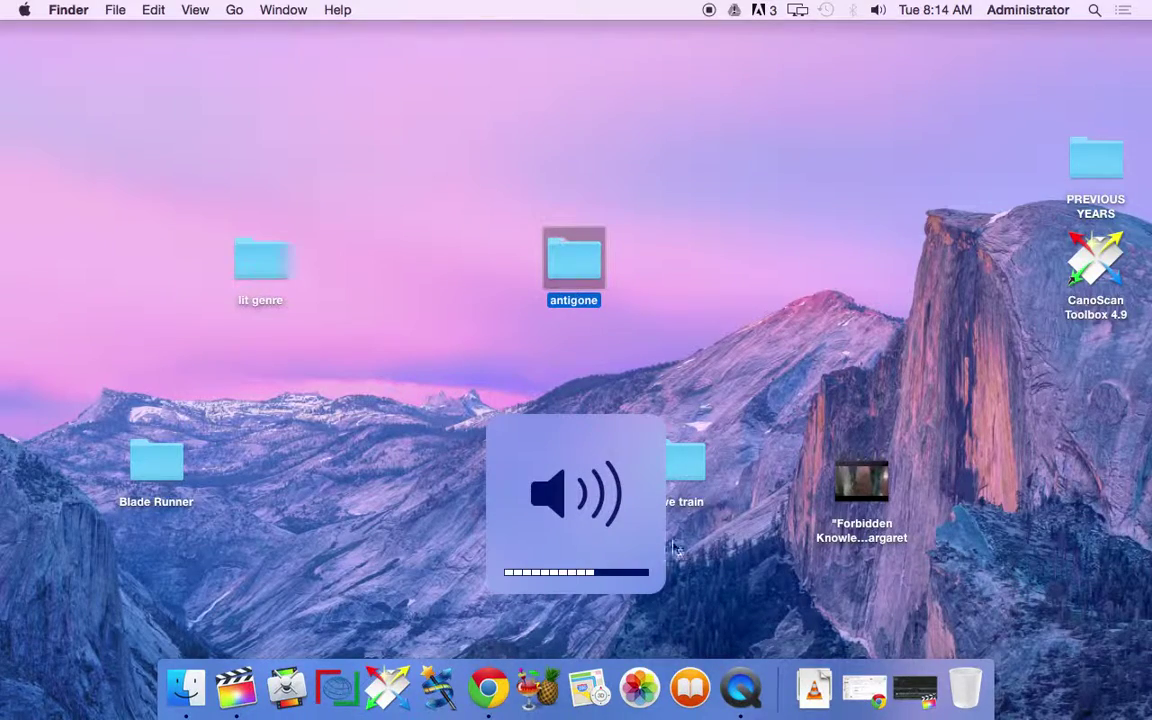
Return to Final Cut Pro, keep the antigone event's name, and reselect the empty antigone event.
click(238, 700)
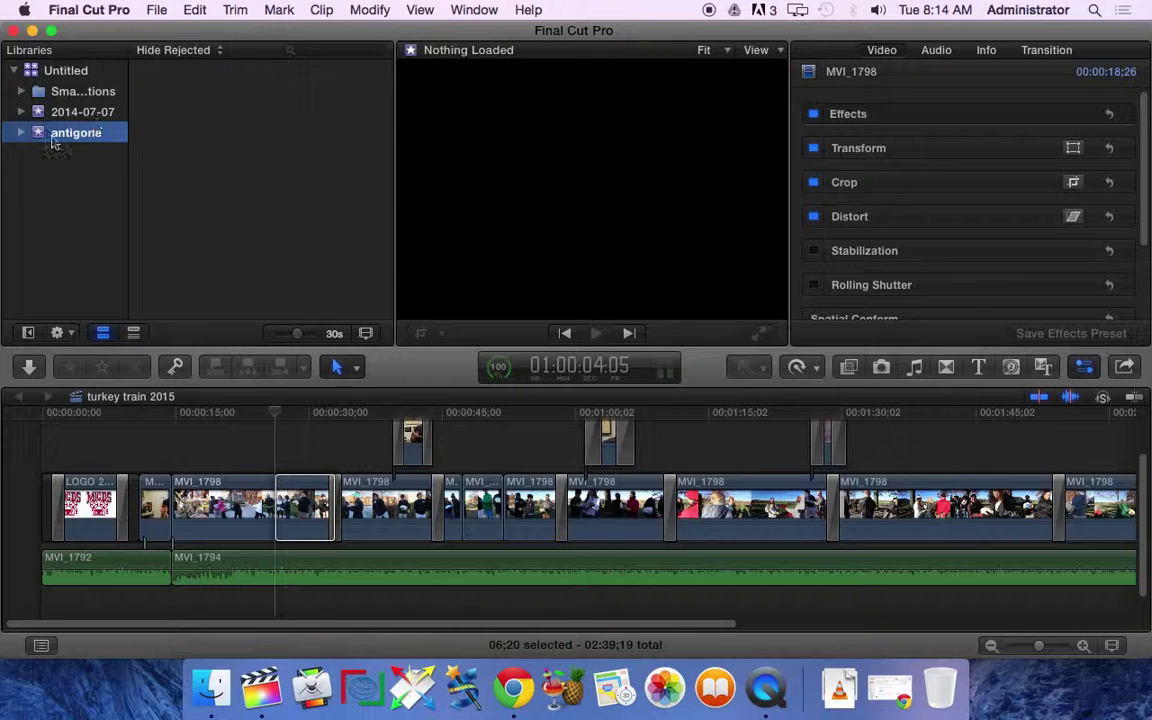
click(55, 140)
key(Return)
click(72, 113)
click(72, 94)
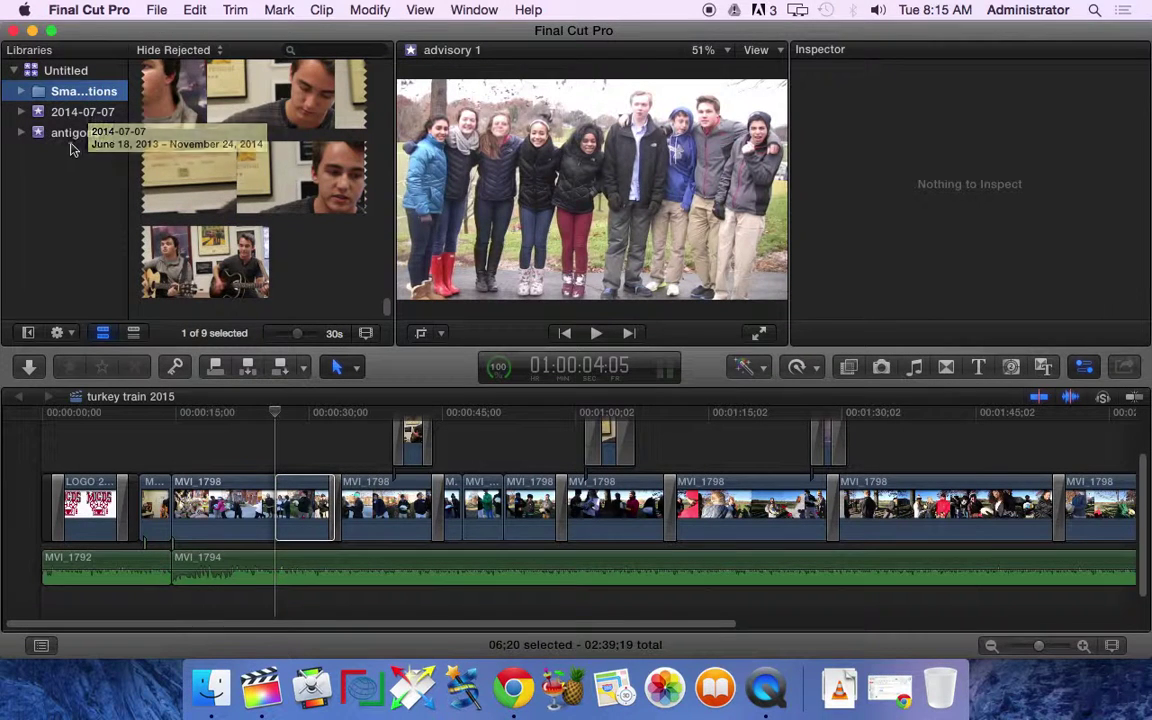
click(68, 133)
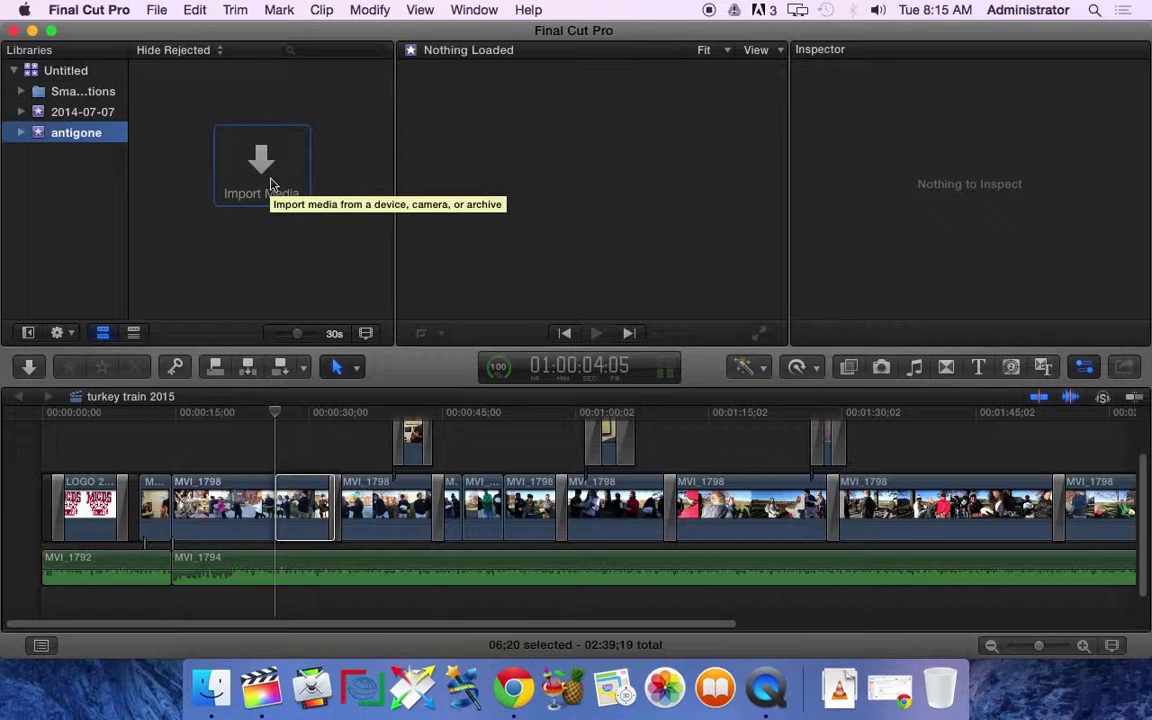
Look through the File > Import menu and dismiss it without choosing anything.
click(157, 12)
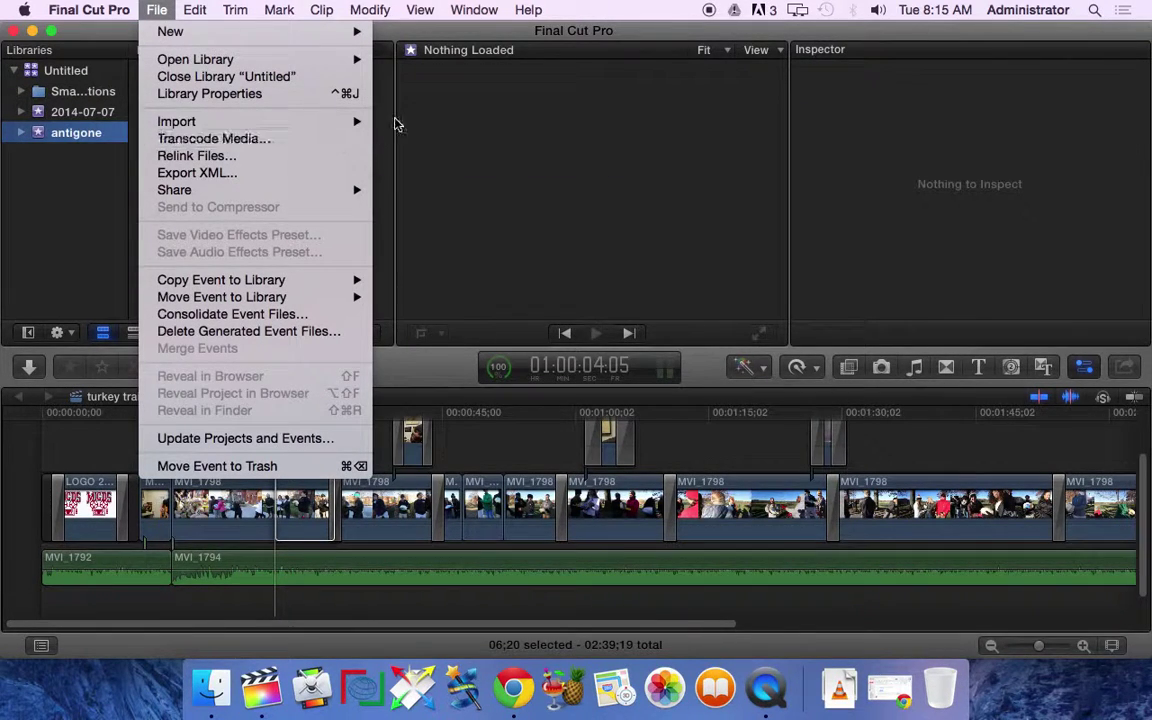
mouse_move(345, 132)
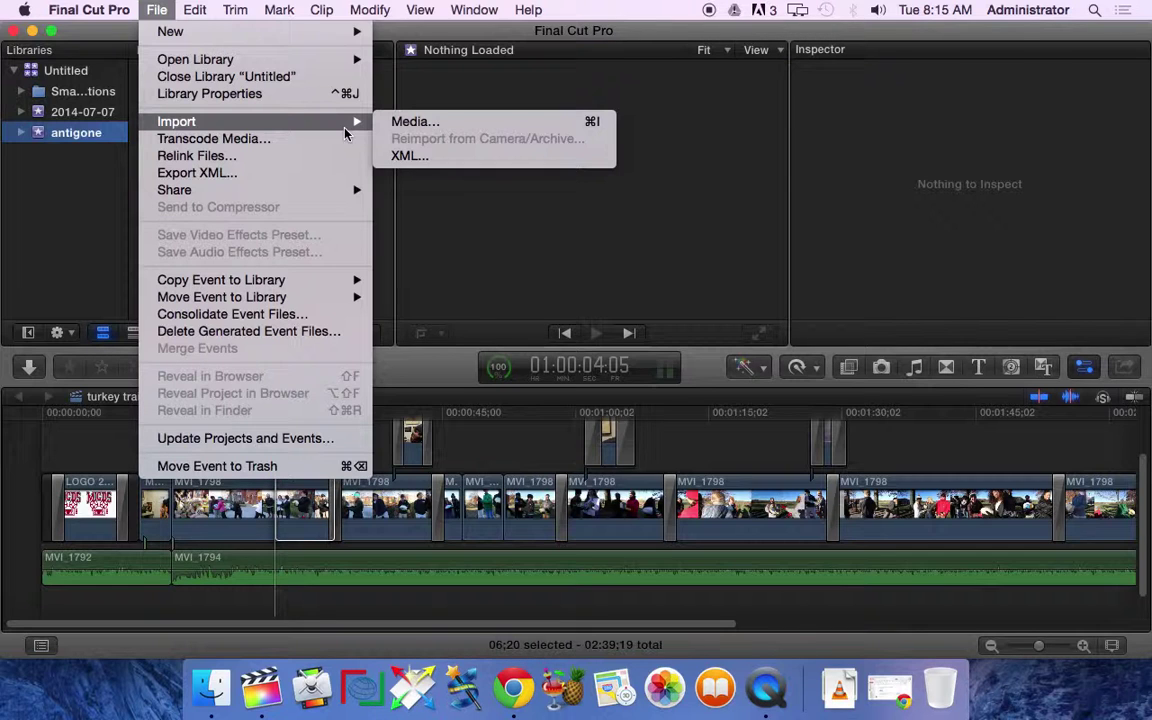
click(118, 181)
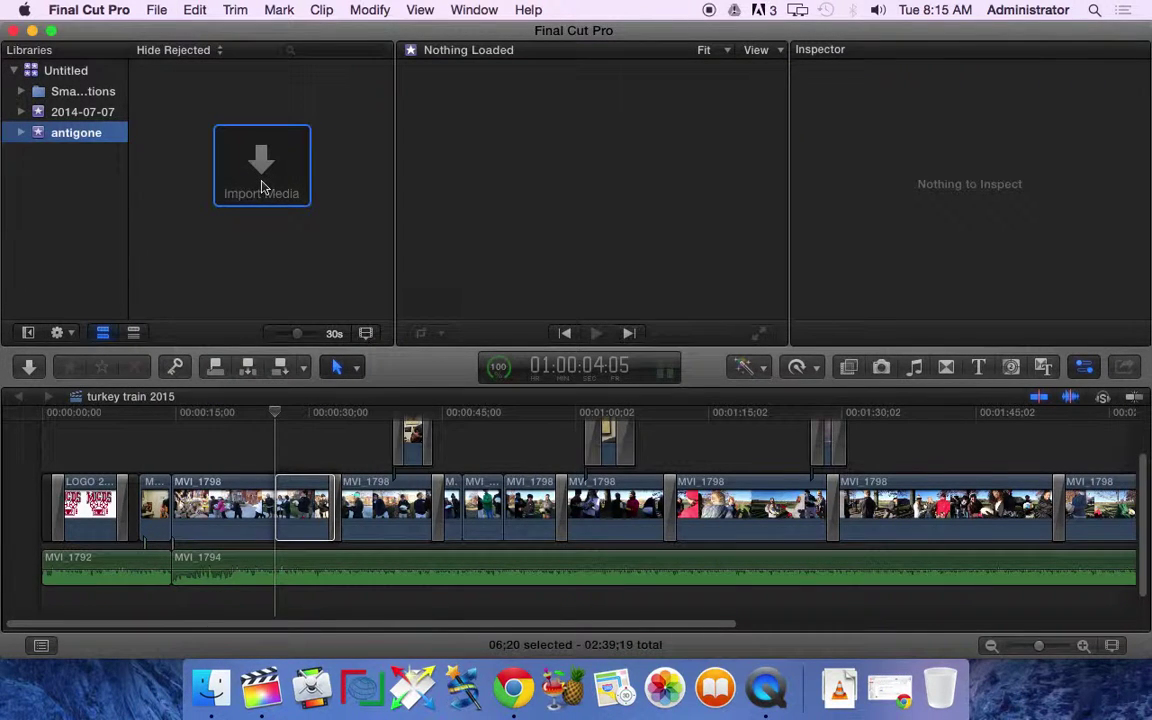
Import all five images (042.jpg, 074.JPG, _RAM logo, LOGO 2 and others) from Desktop/antigone into the event.
click(262, 187)
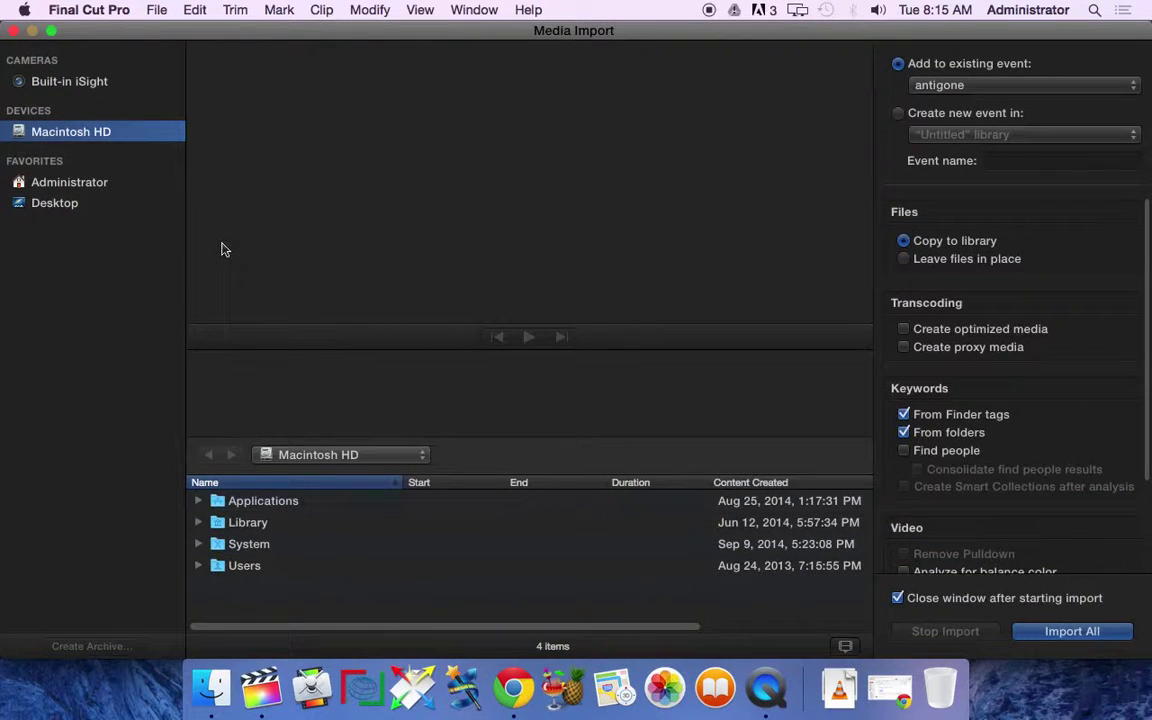
click(55, 204)
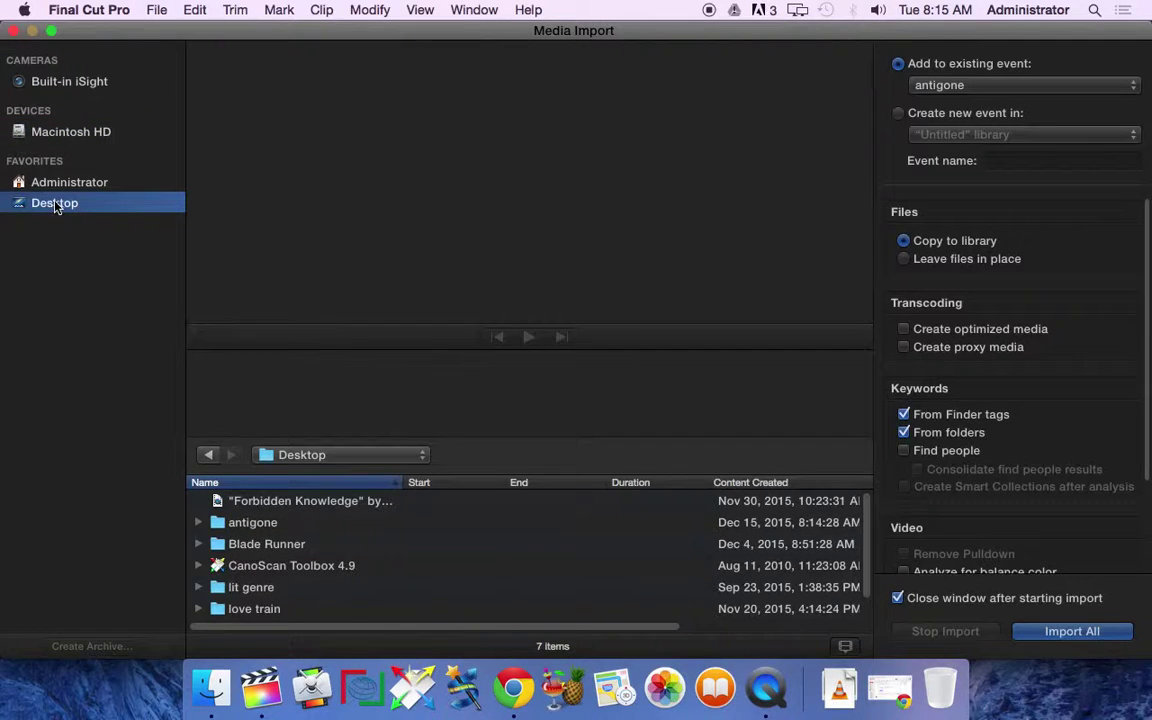
click(241, 531)
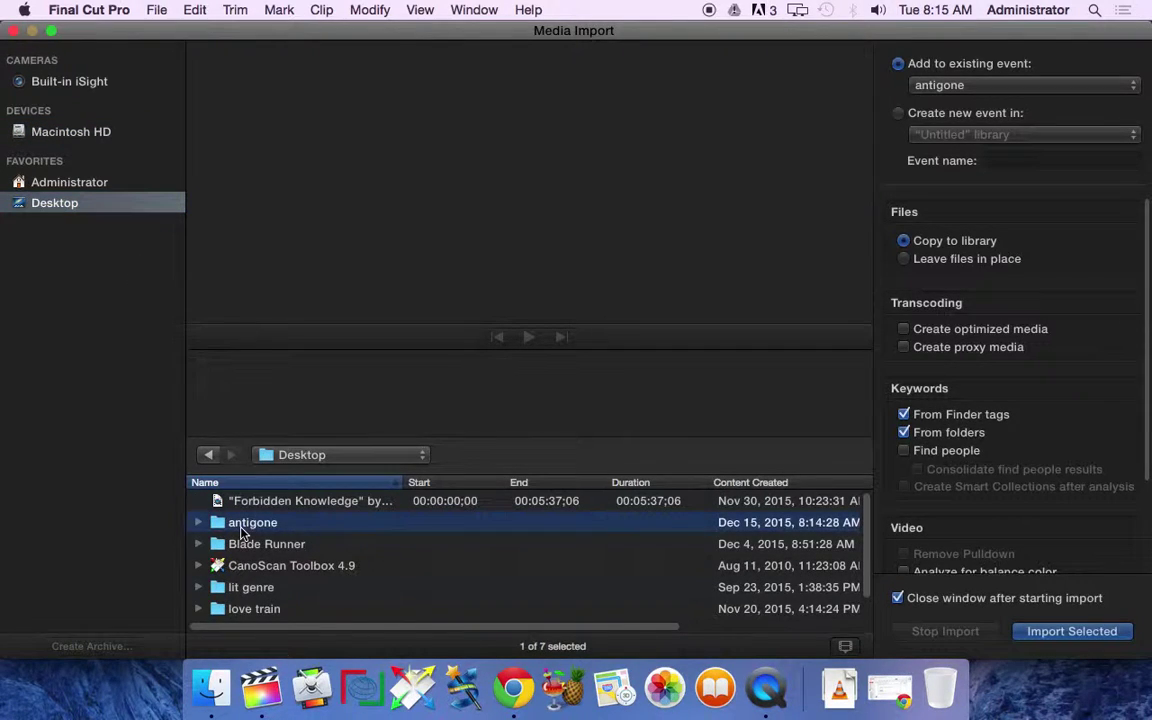
double_click(241, 533)
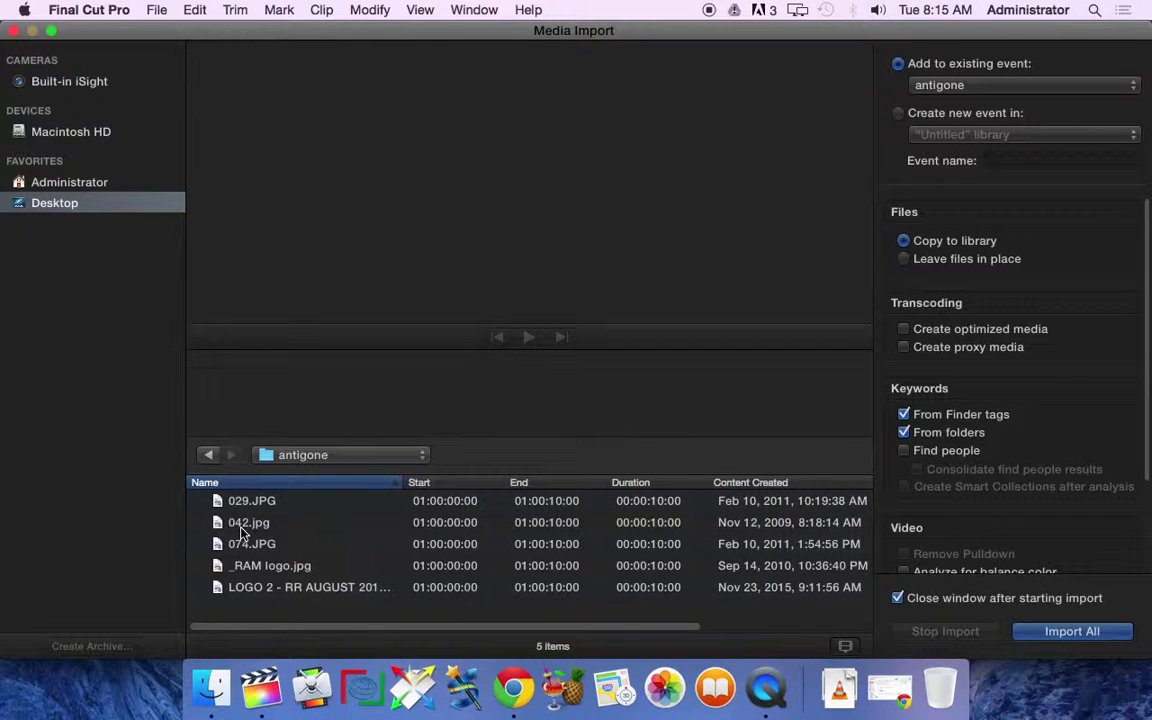
click(262, 523)
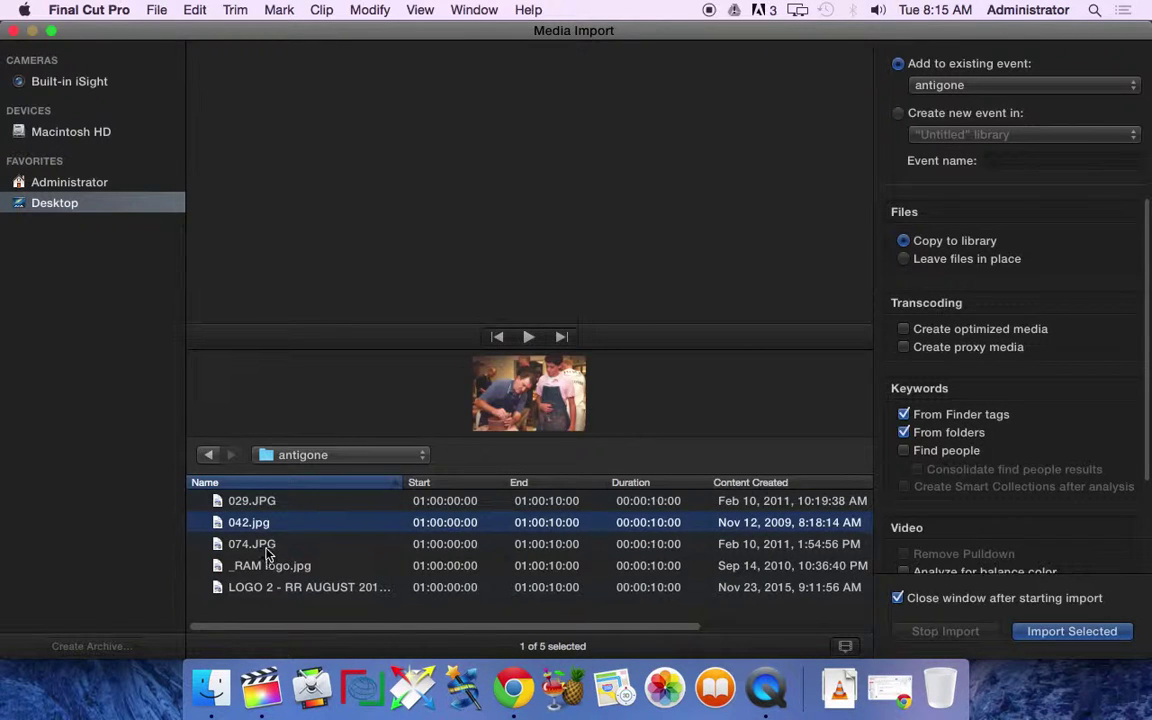
click(268, 550)
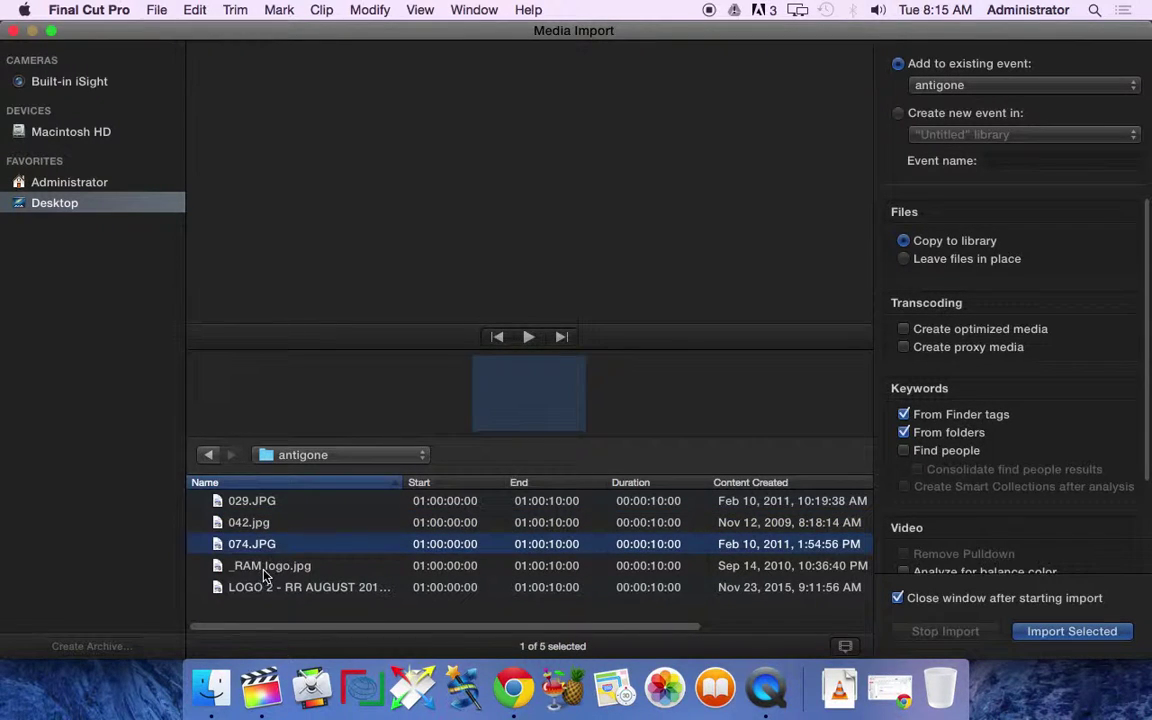
click(267, 568)
click(262, 590)
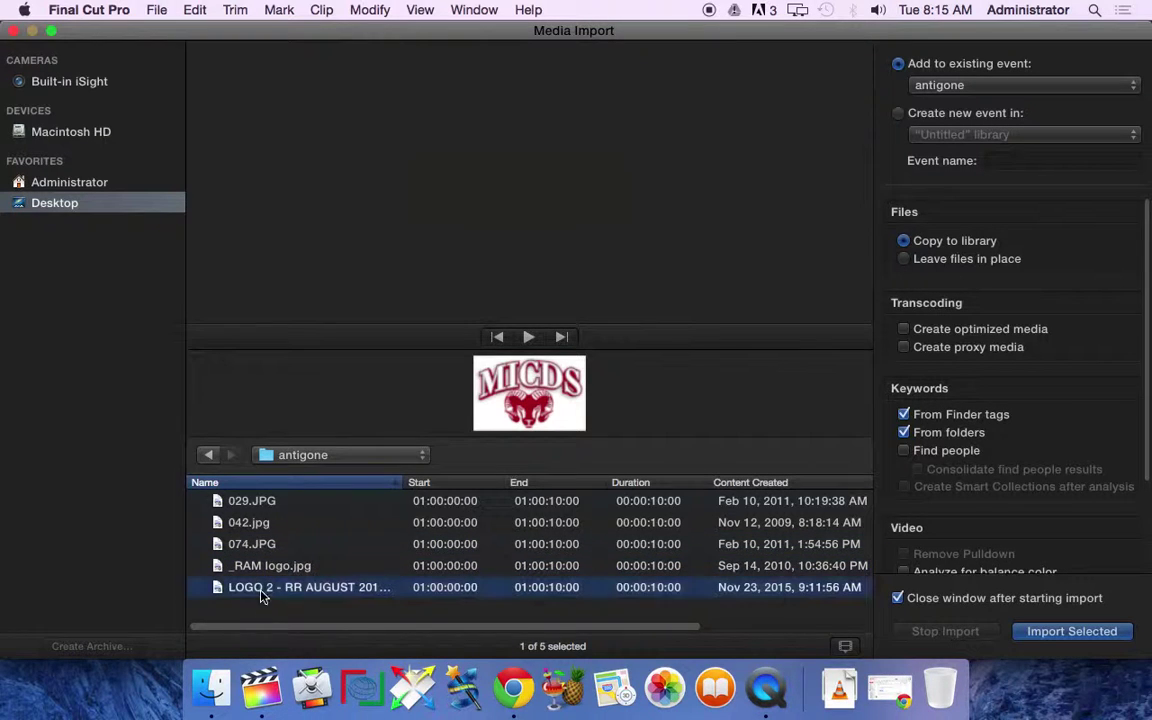
drag(262, 596, 256, 485)
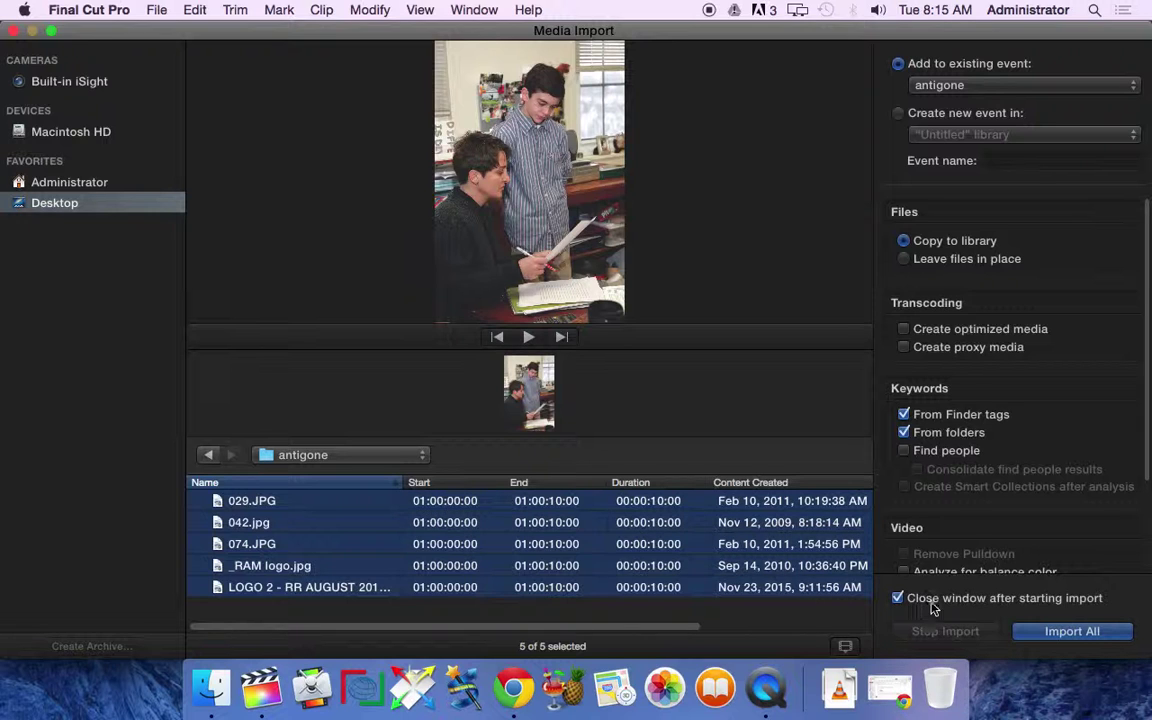
click(1063, 638)
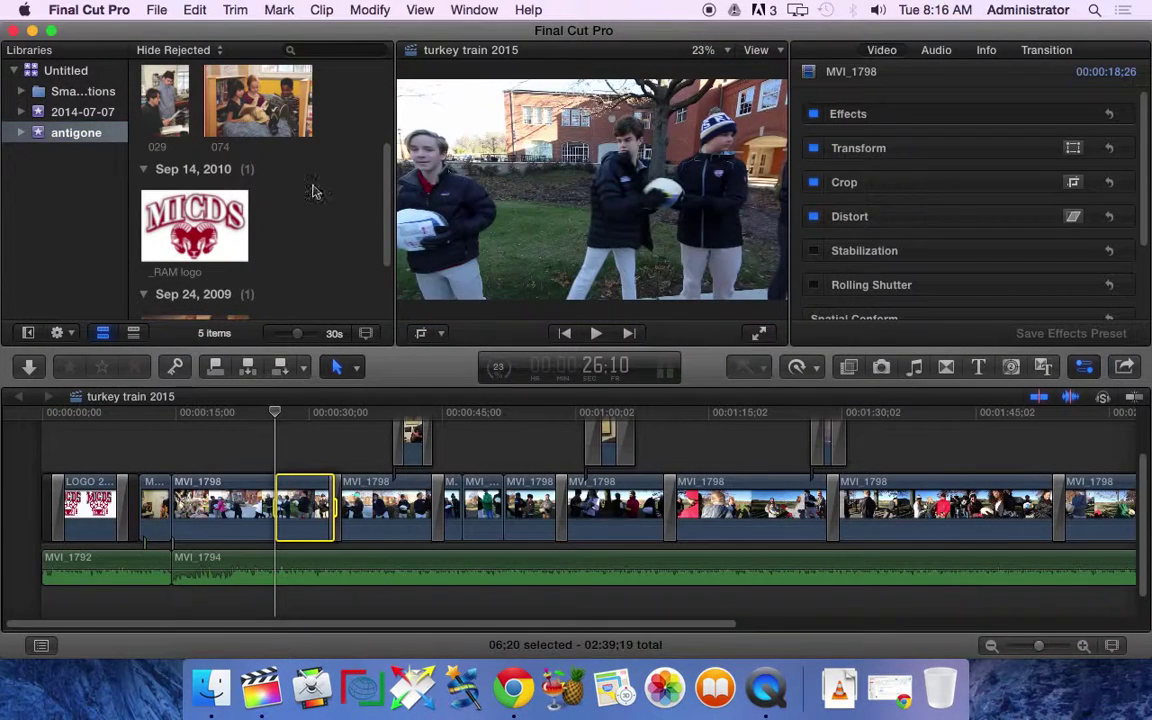
Browse the antigone event's clips and show photo 042's info: a 3600 x 2400 JPG, 10 seconds.
click(72, 134)
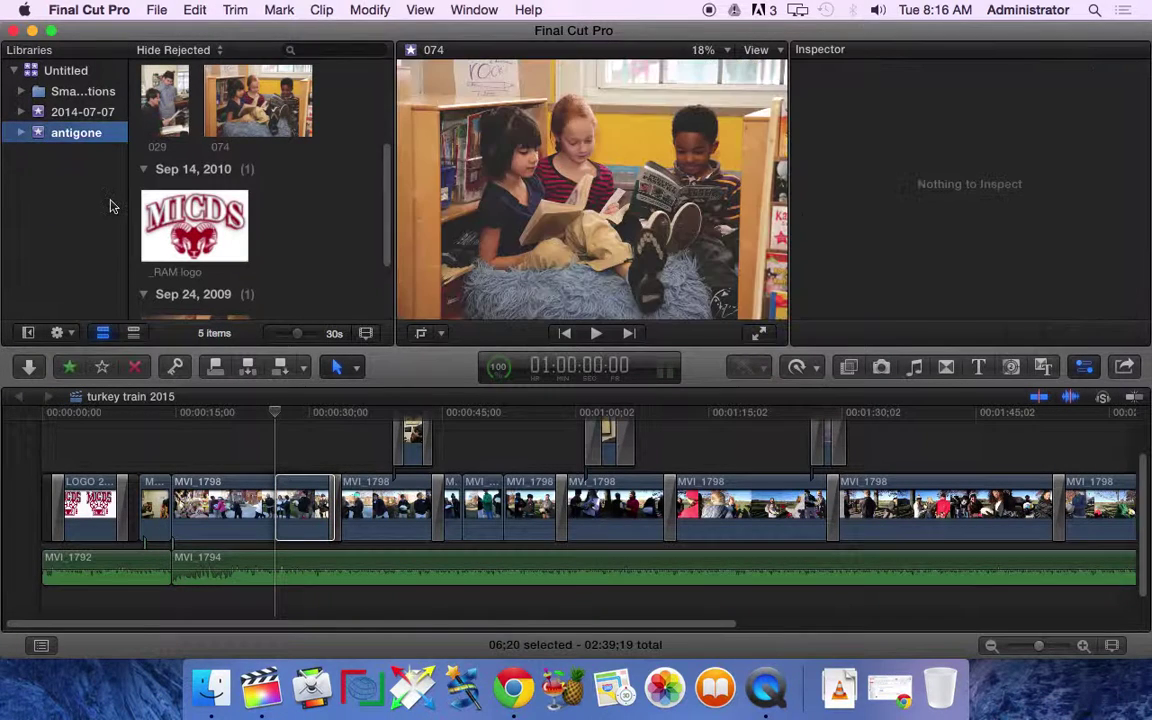
scroll(200, 215, up, 2)
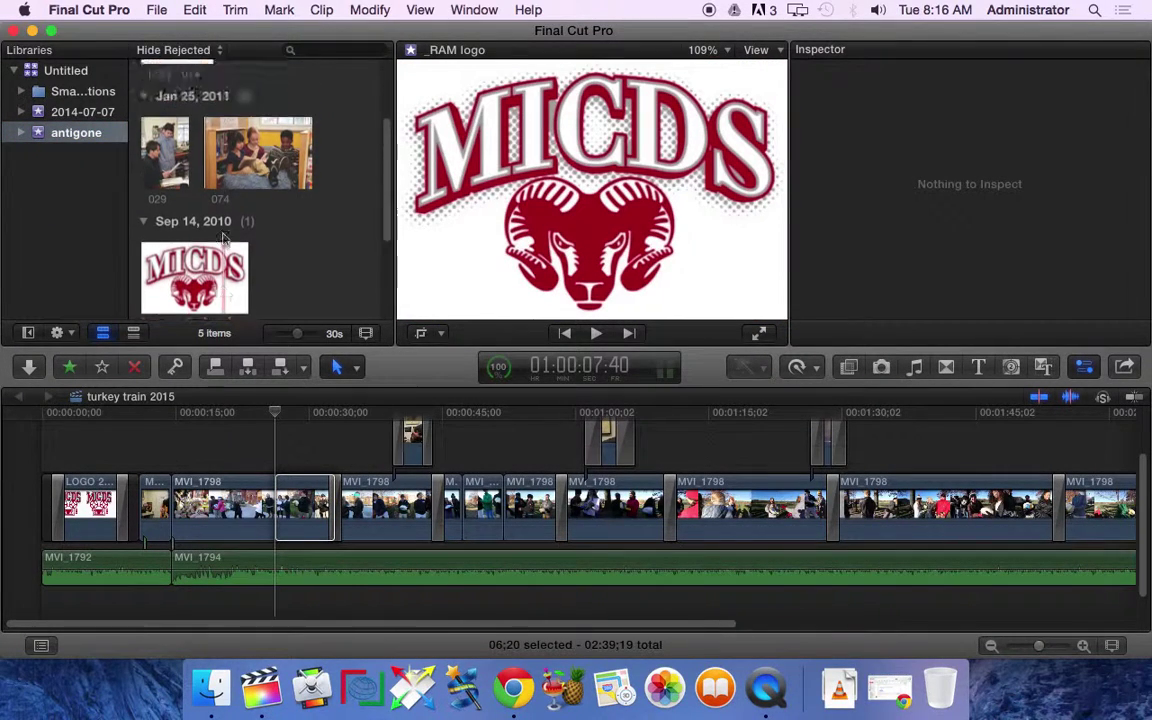
scroll(224, 238, down, 5)
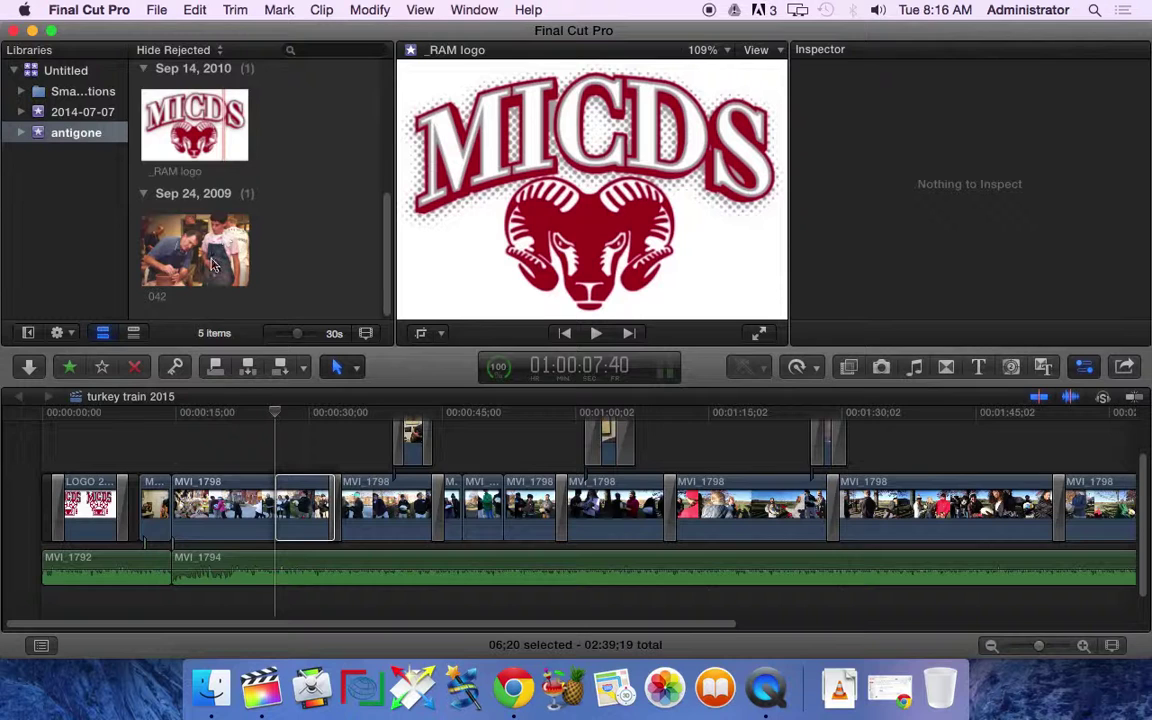
click(204, 250)
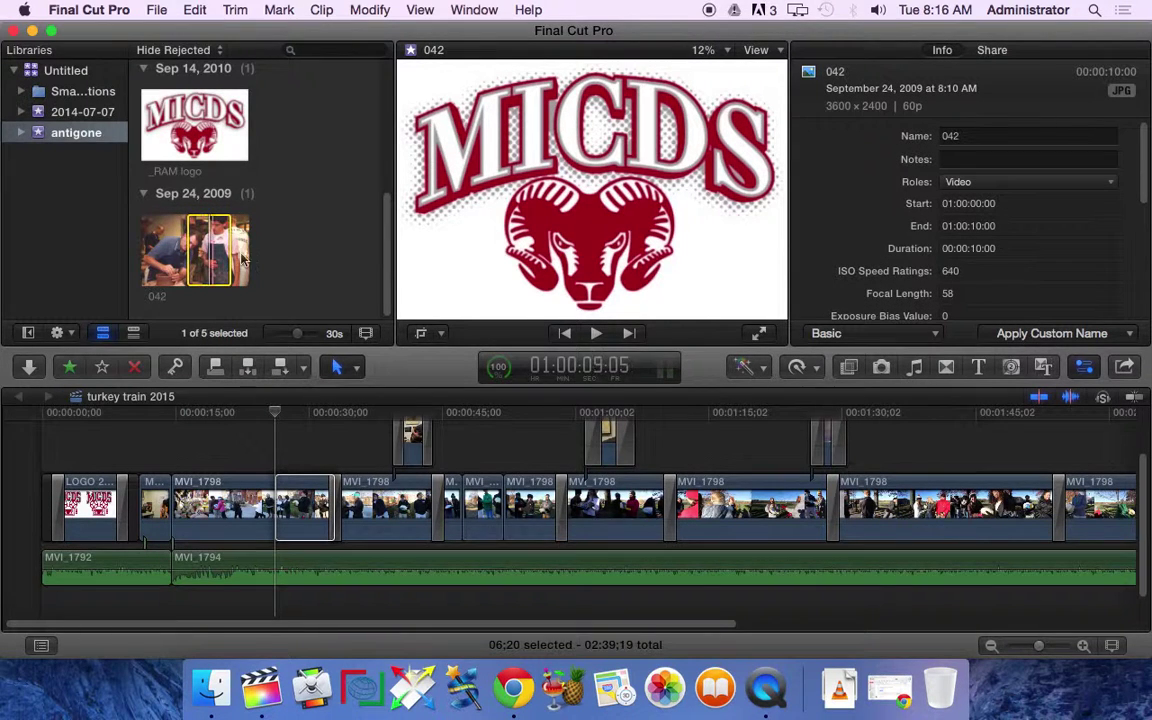
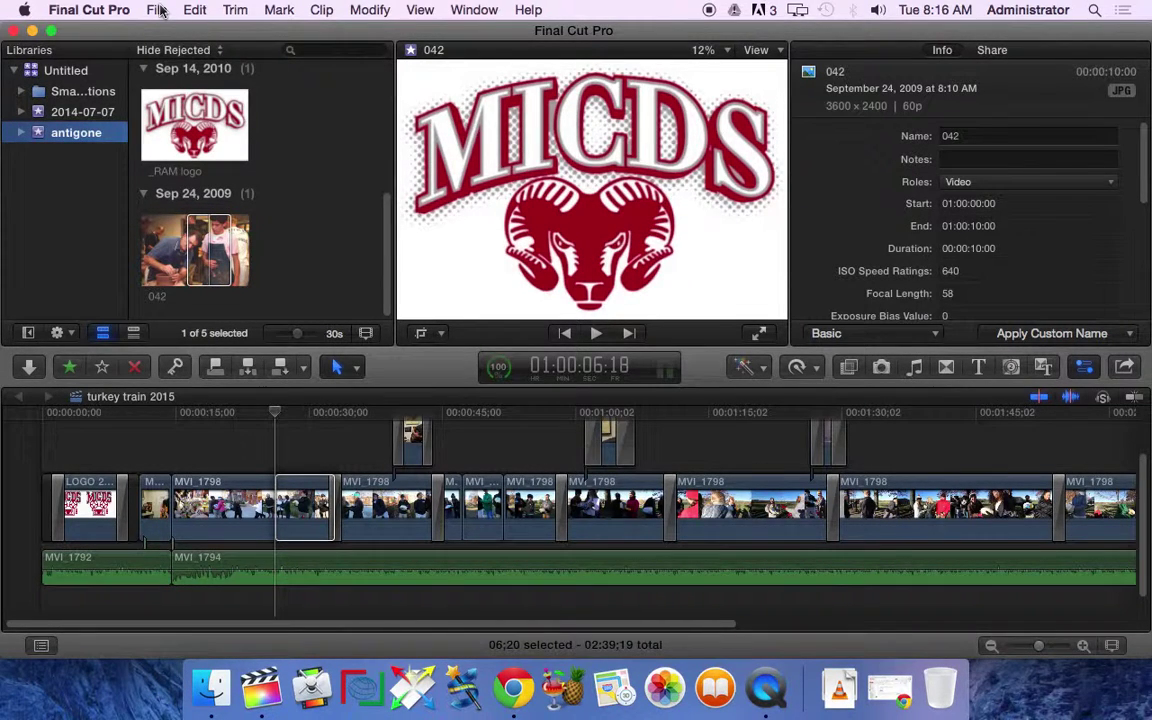
Show the File menu's New submenu with its project, event and library options.
click(157, 10)
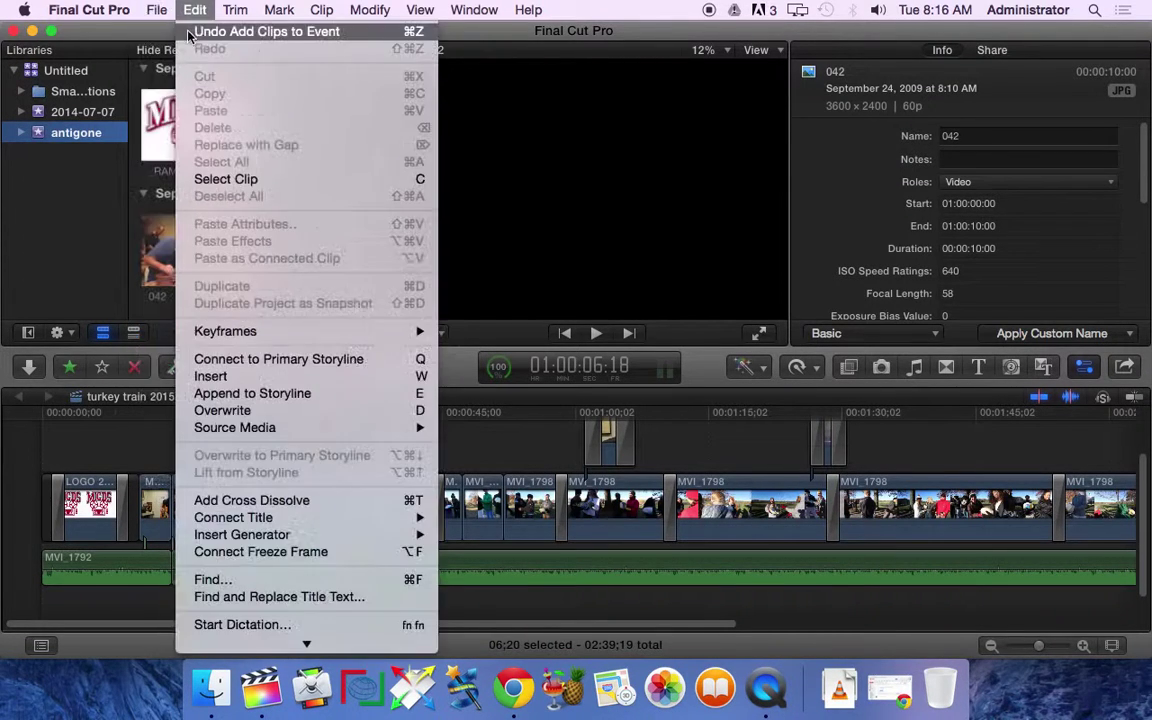
mouse_move(165, 31)
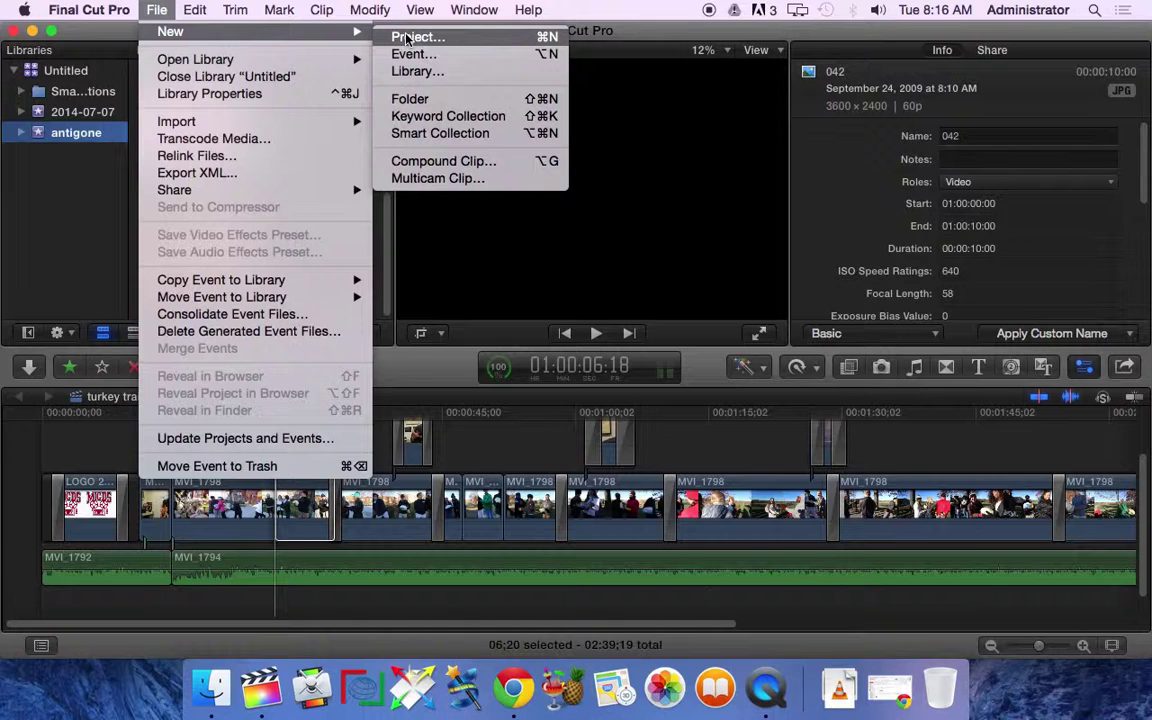
Create a new project named 'antigone' in the antigone event.
click(408, 40)
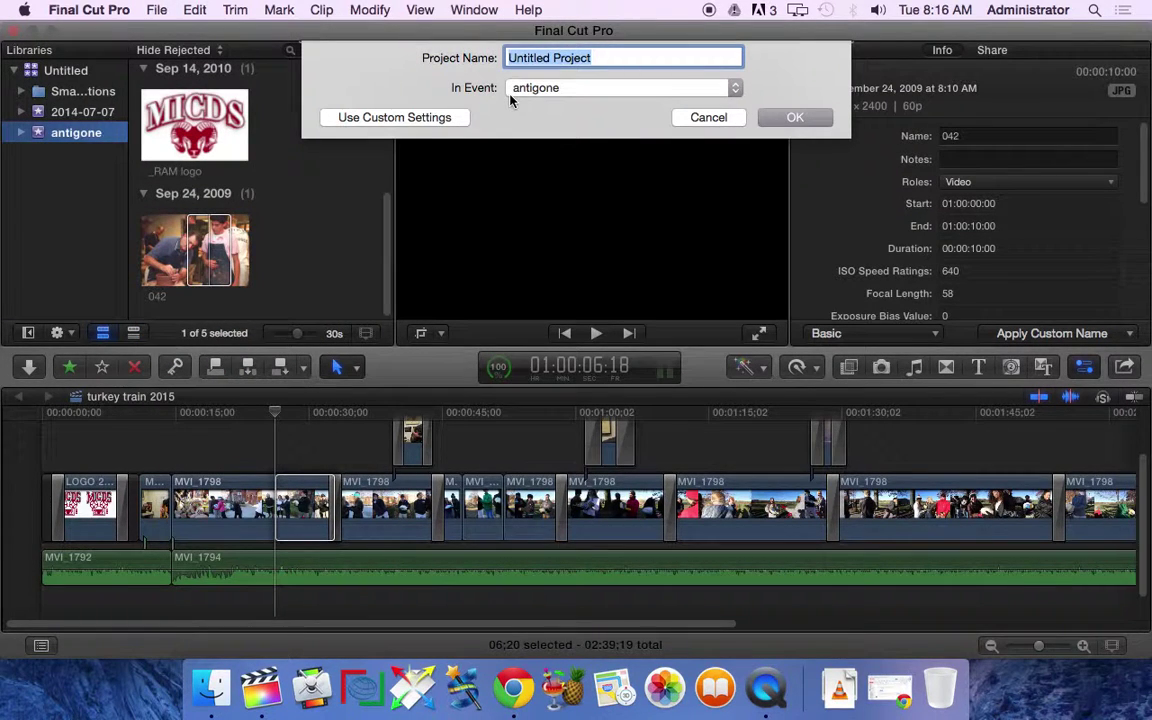
text(antigone)
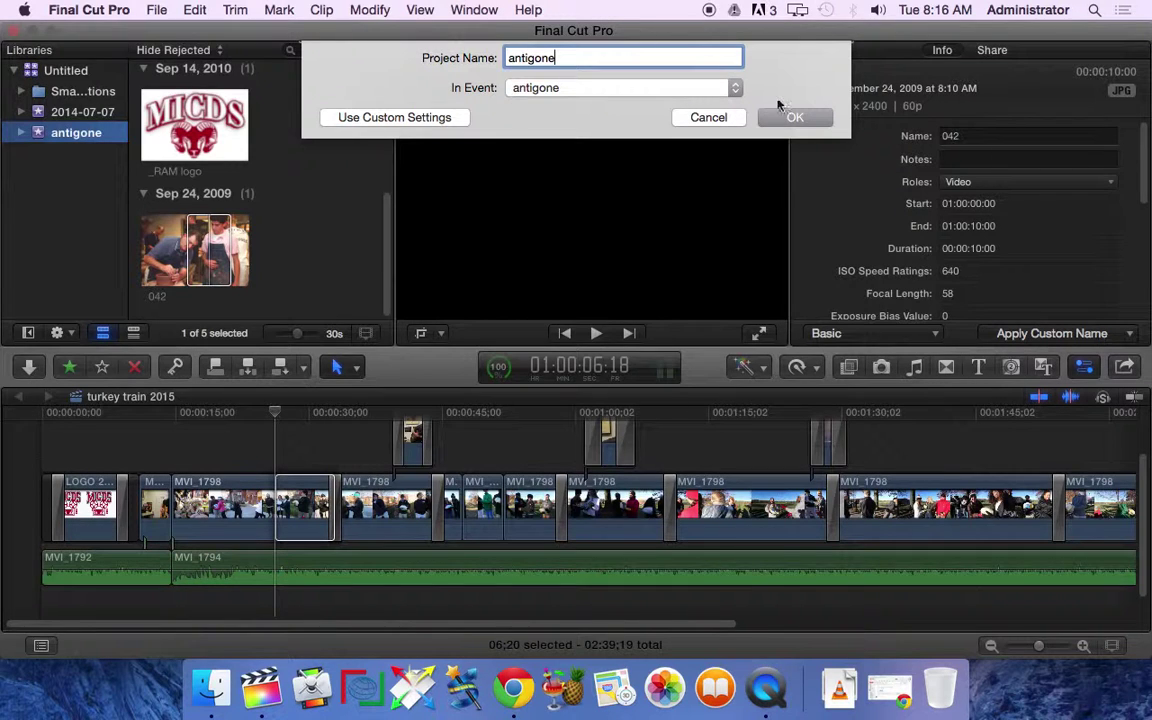
click(795, 118)
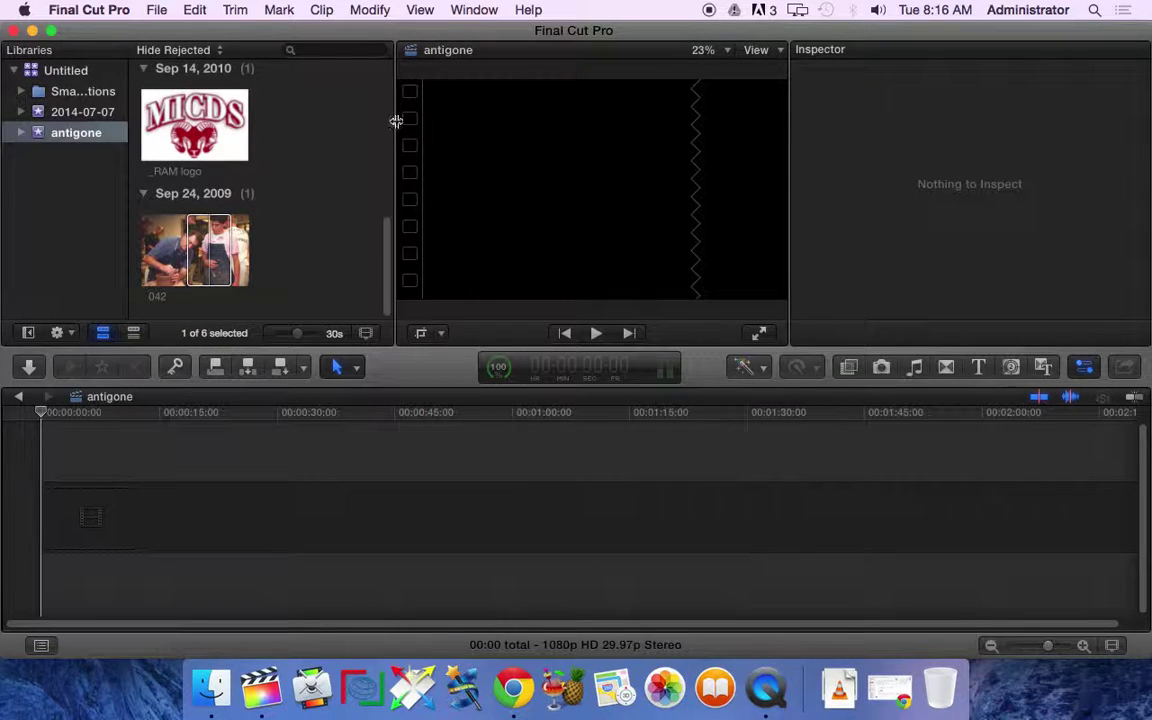
Drag-select the _RAM logo and 042 clips together in the antigone event browser.
drag(342, 118, 172, 268)
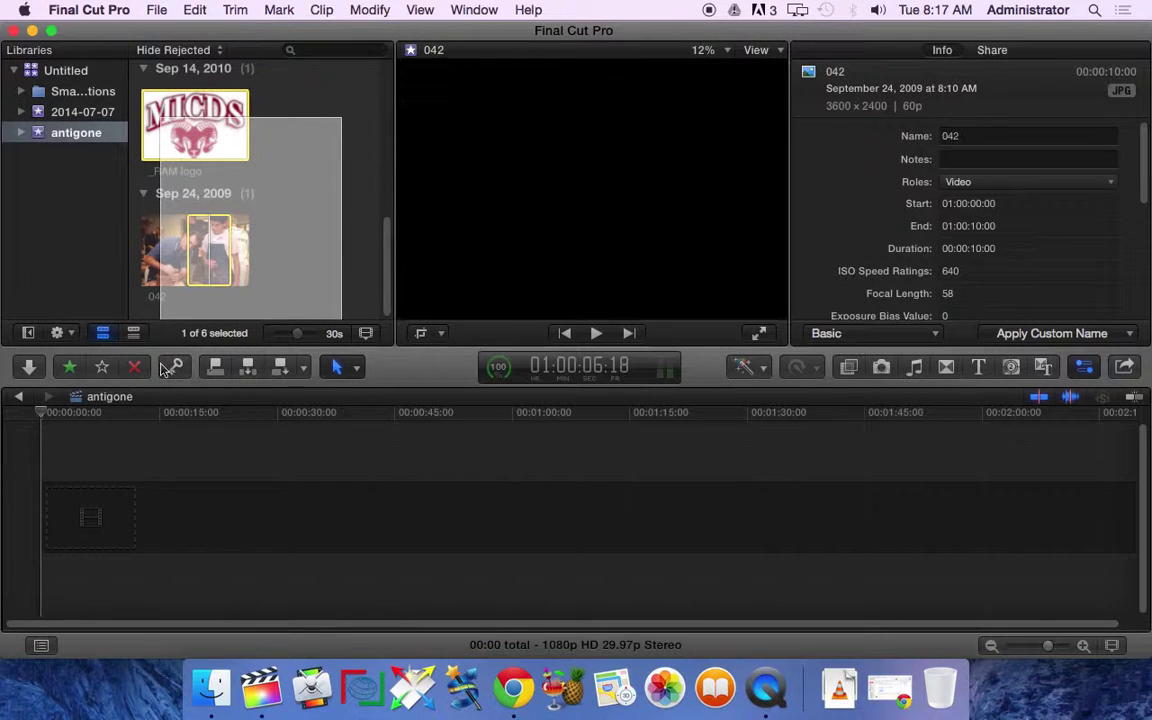
mouse_move(172, 268)
mouse_down()
mouse_move(182, 304)
mouse_move(162, 294)
mouse_up()
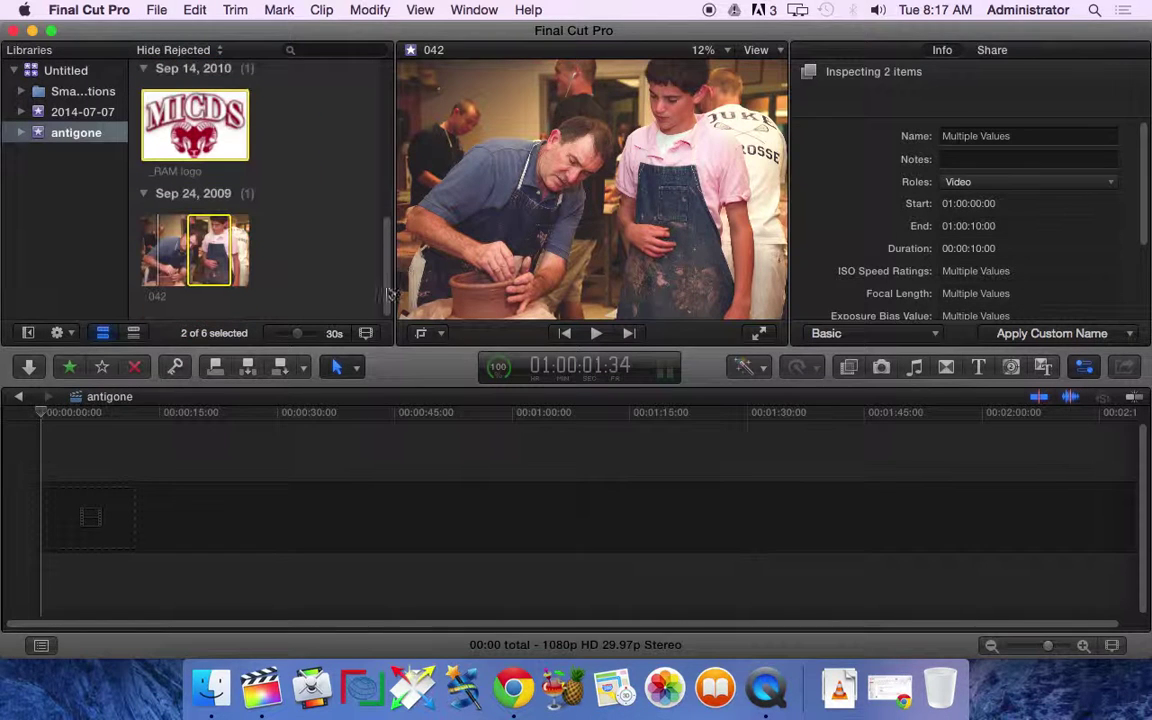
drag(319, 266, 167, 97)
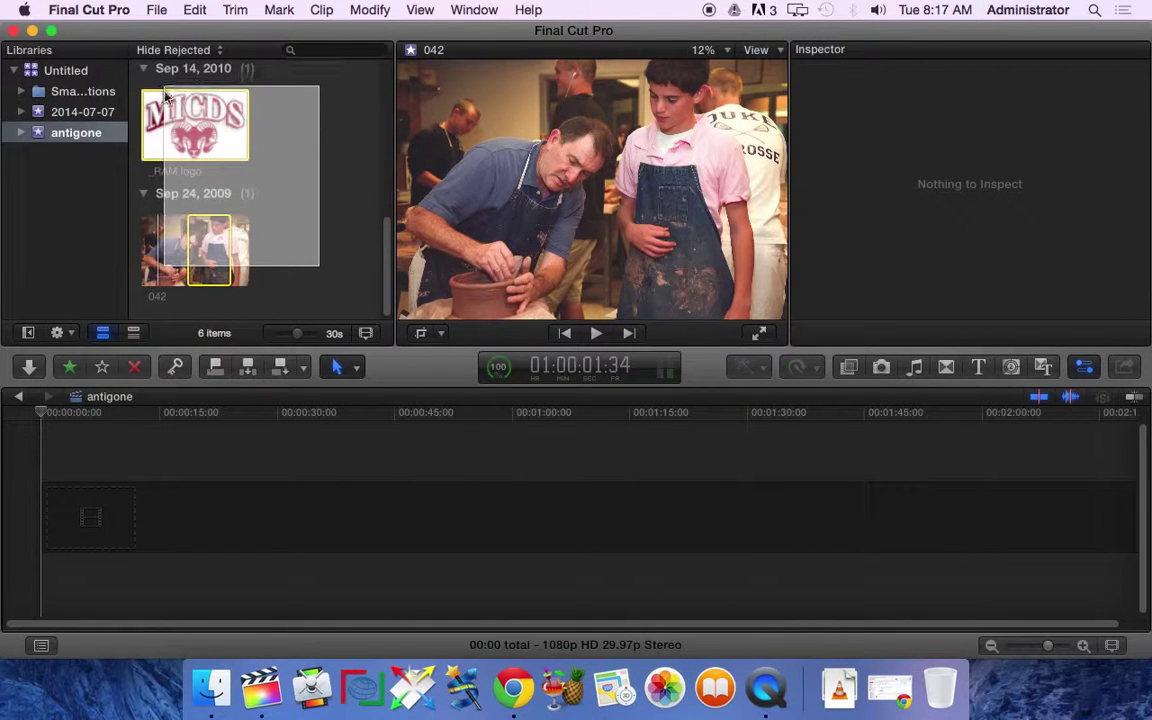
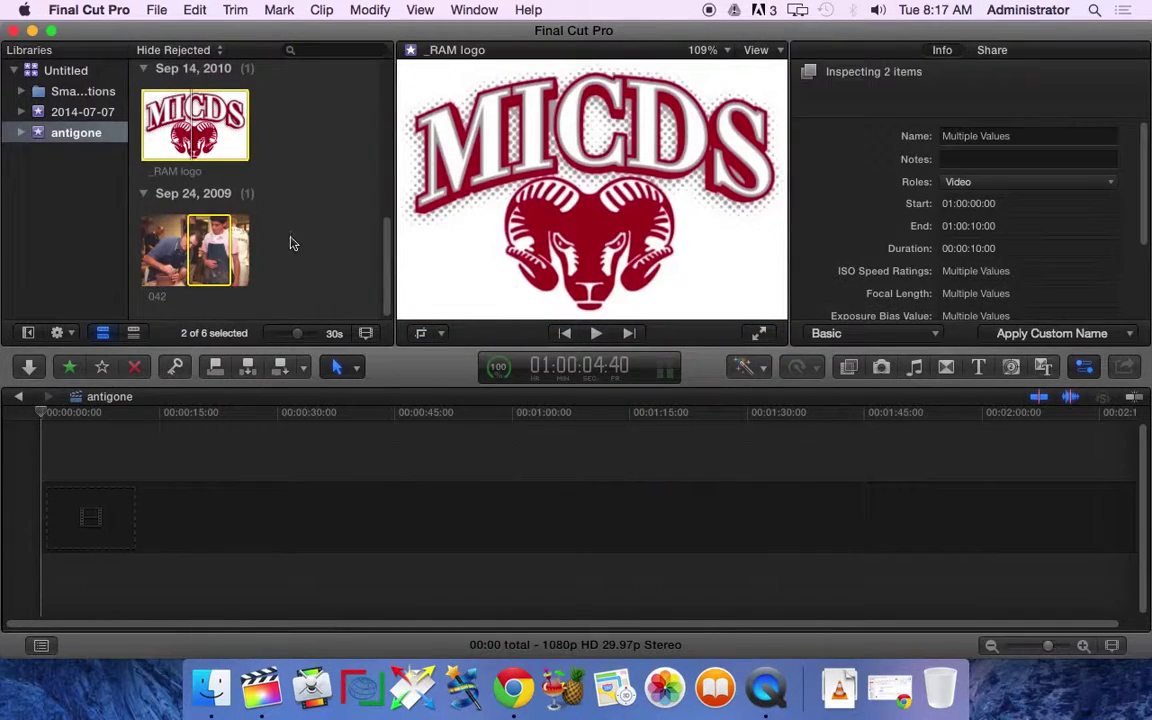
Place the RAM logo and 042 clips at the timeline start, accepting 1080p HD video settings.
drag(180, 122, 142, 516)
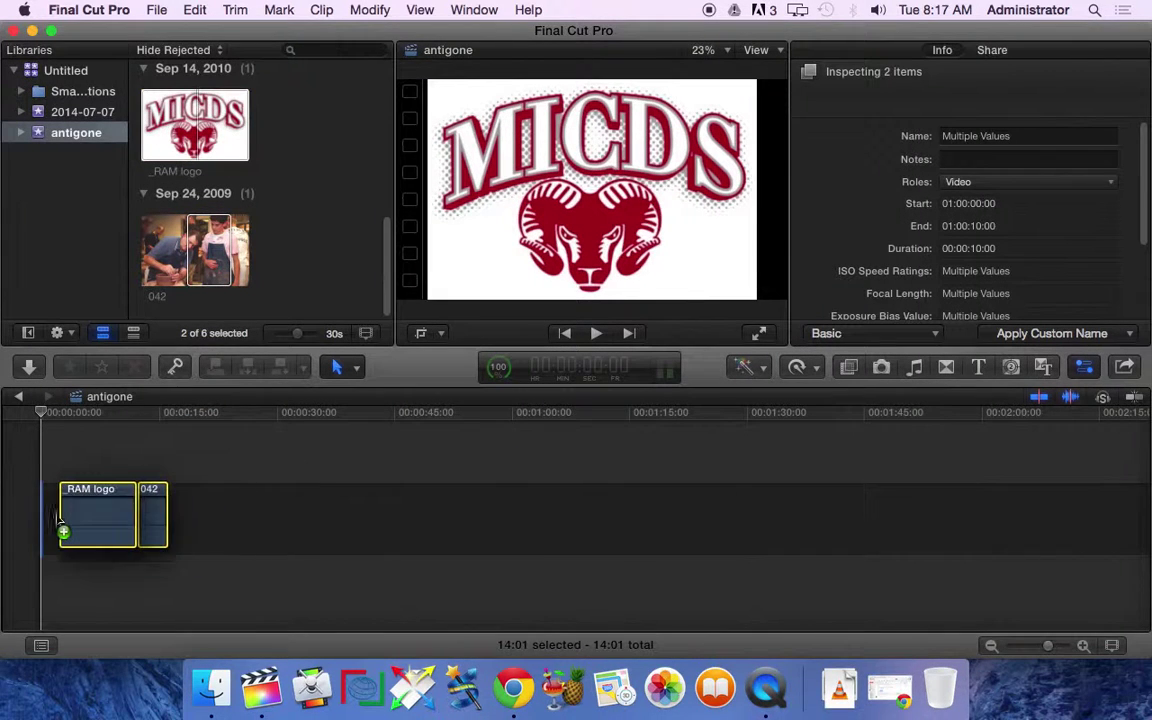
drag(142, 516, 60, 521)
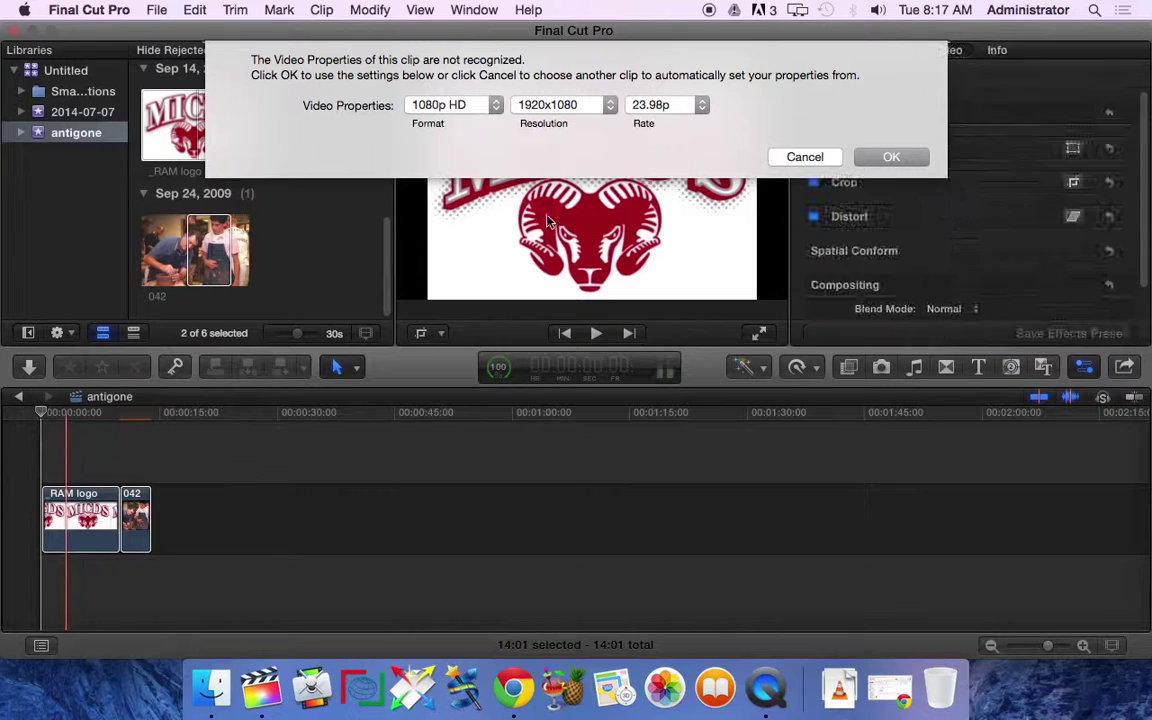
click(858, 160)
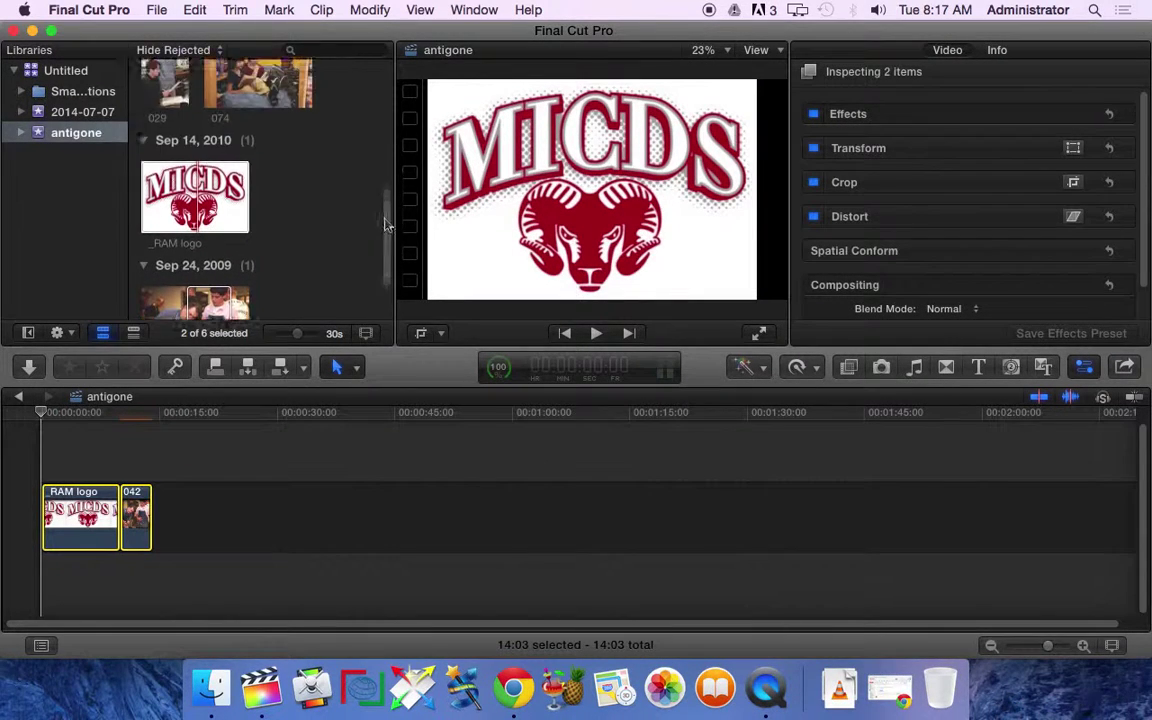
Add the LOGO 2, 029 and 074 clips to the timeline after clip 042.
scroll(385, 224, up, 5)
drag(340, 278, 145, 145)
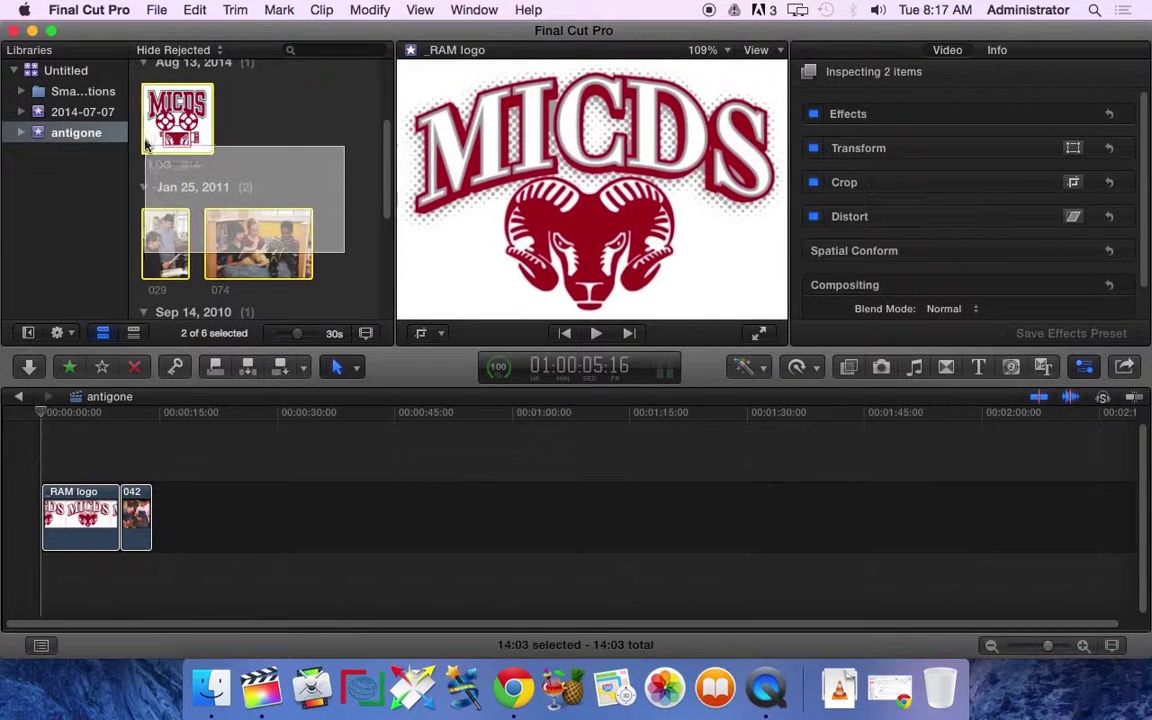
mouse_move(175, 240)
mouse_down()
mouse_move(196, 225)
mouse_move(219, 535)
mouse_up()
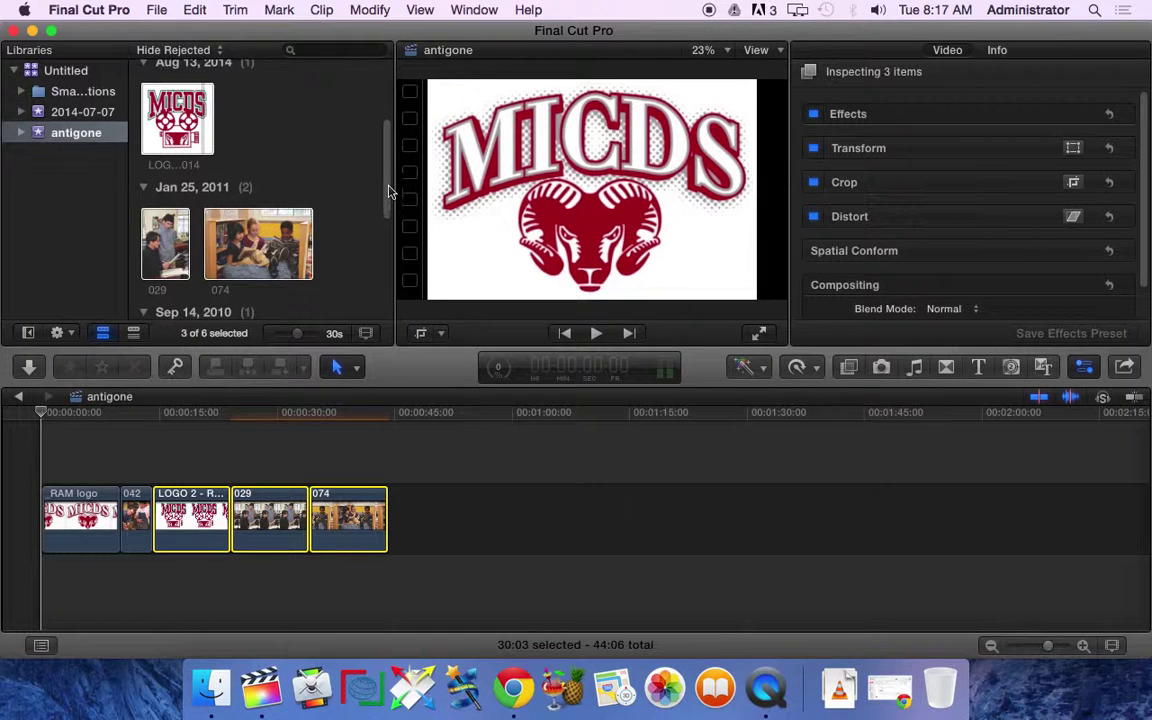
drag(390, 192, 386, 142)
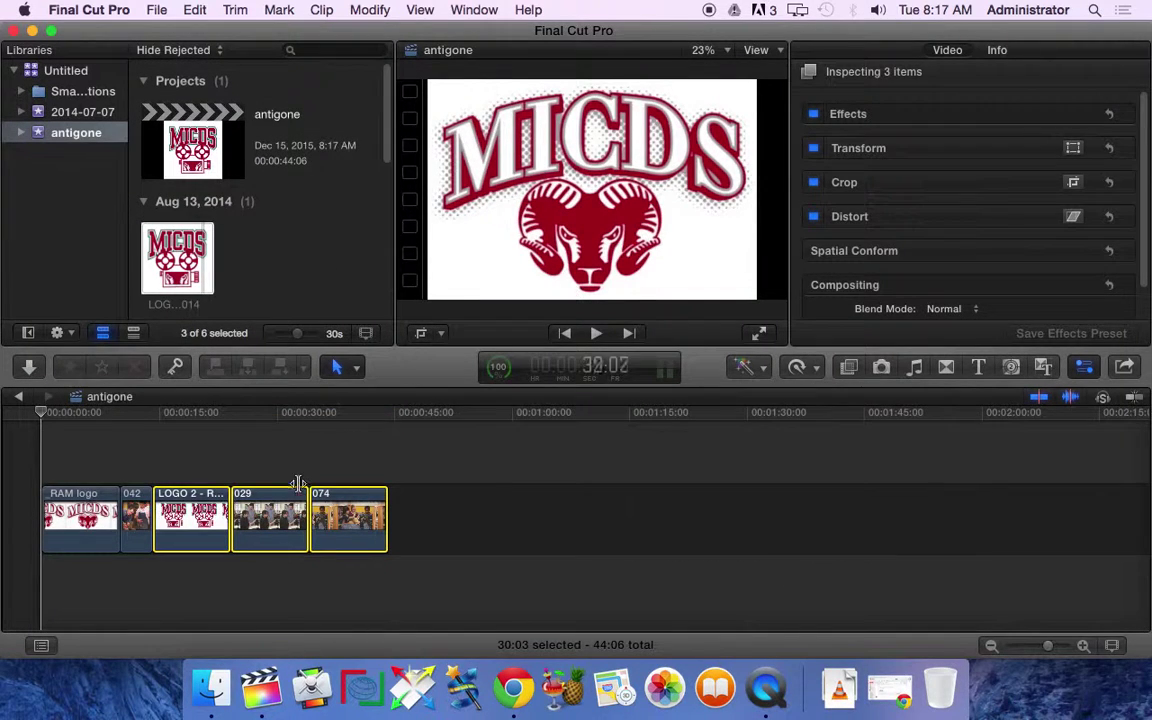
click(190, 493)
click(120, 461)
key(super+4)
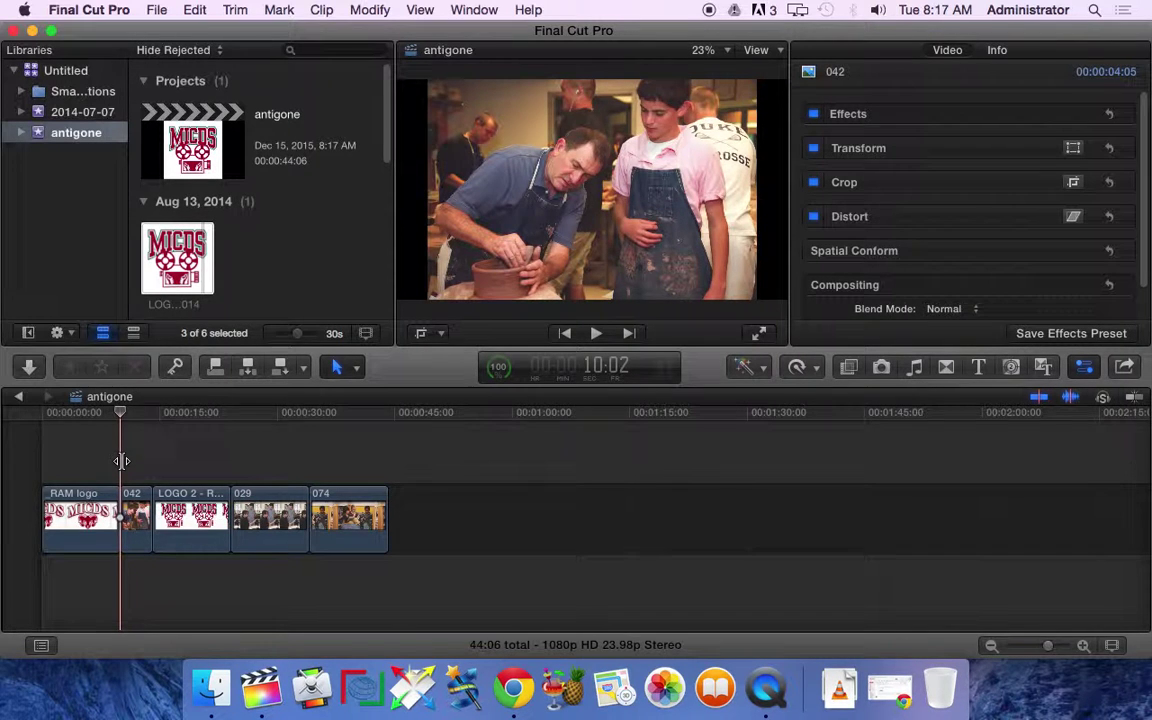
click(193, 254)
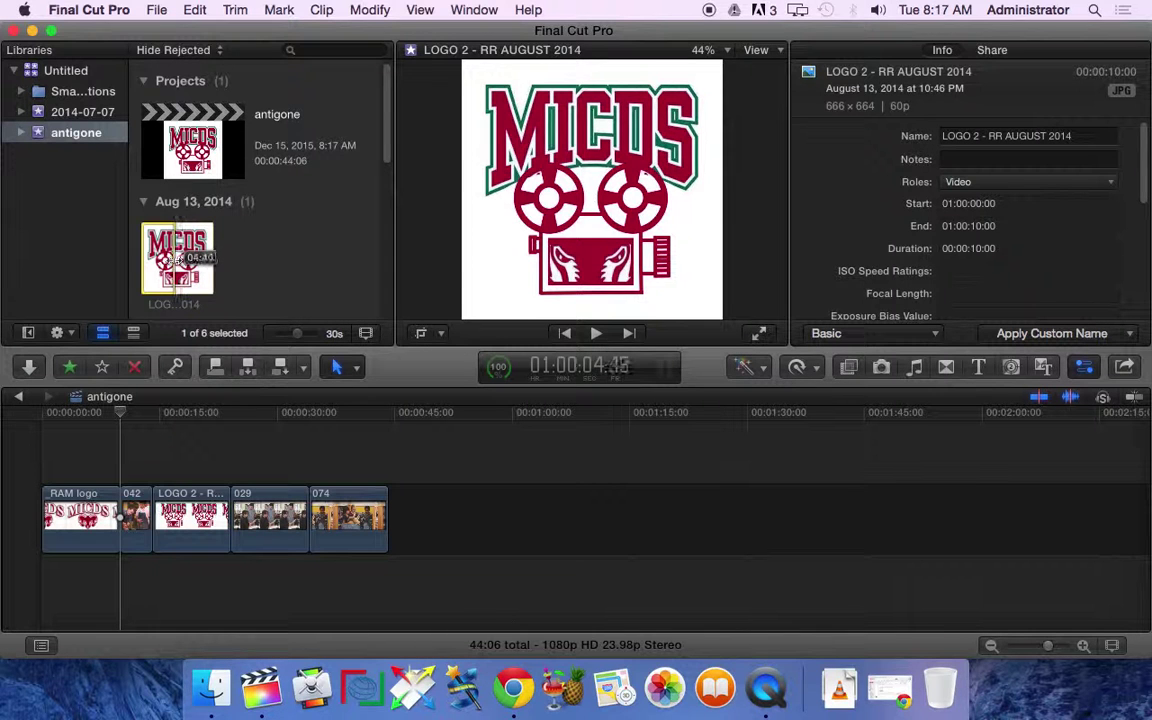
mouse_move(175, 257)
mouse_down()
mouse_move(371, 482)
mouse_move(185, 254)
mouse_up()
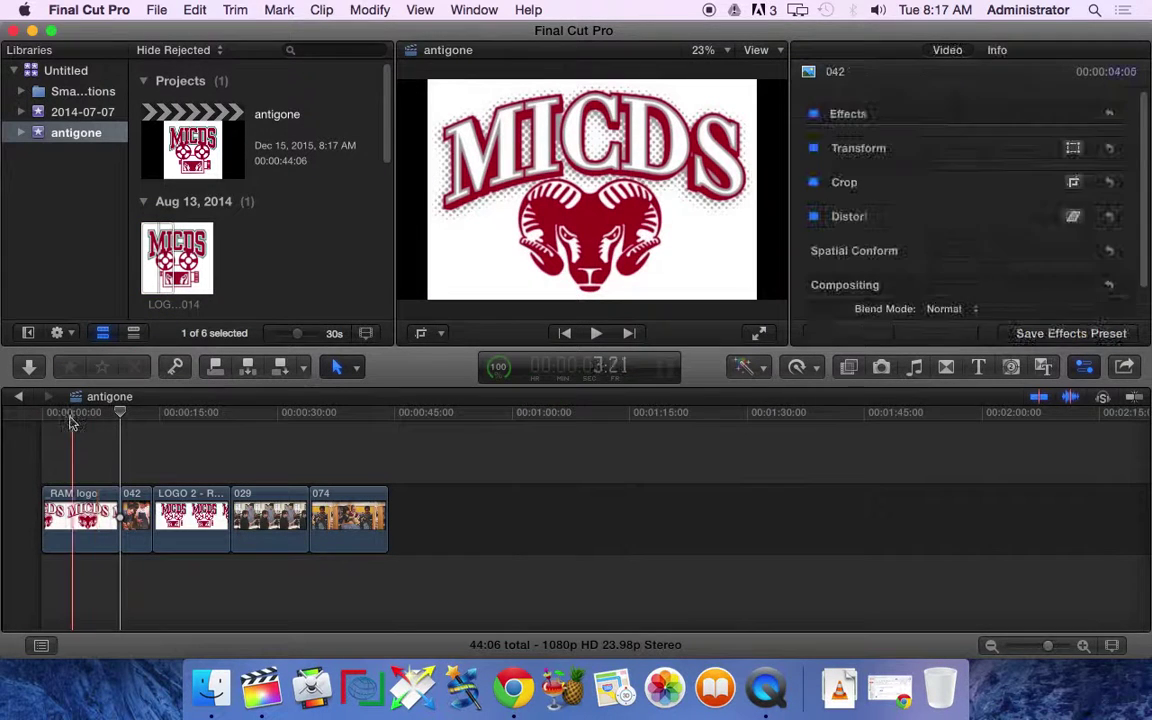
key(Home)
key(space)
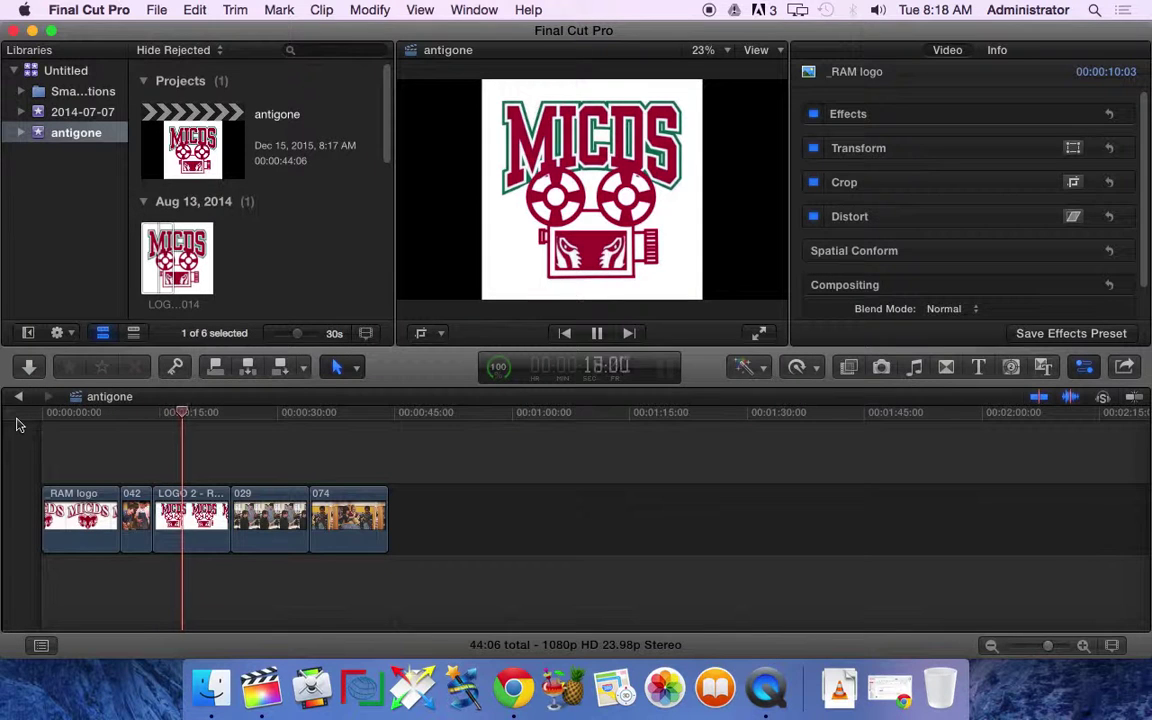
key(space)
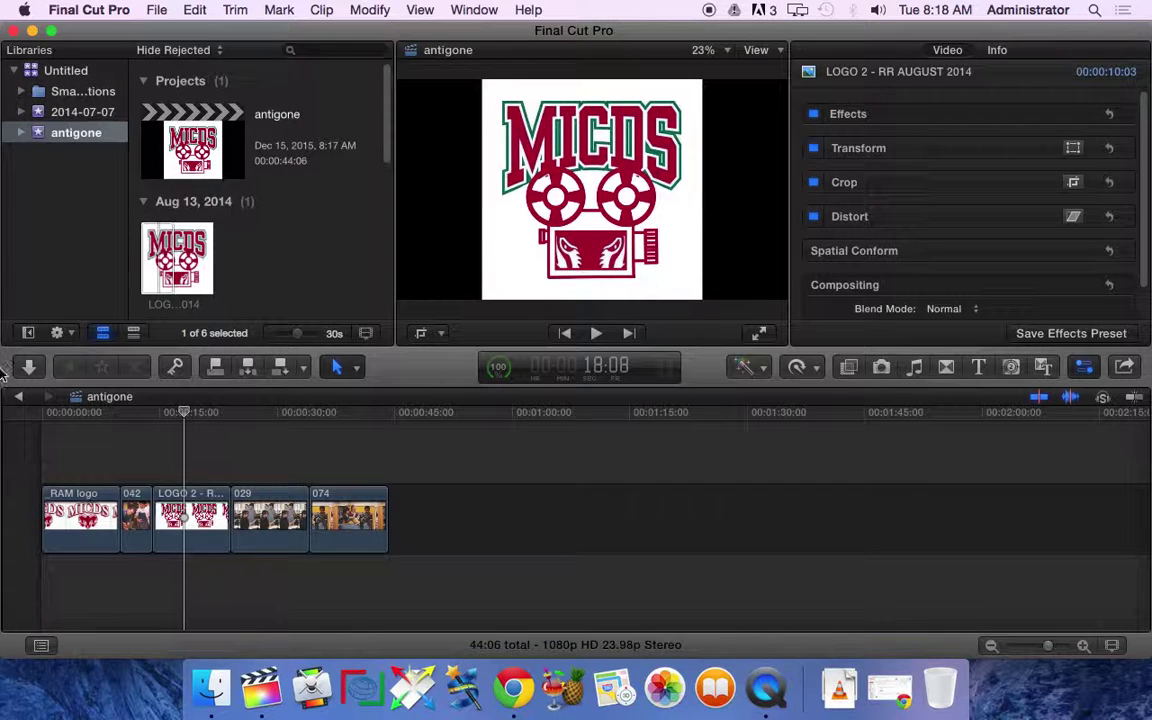
Browse the Final Cut Pro and iMovie sound effects, previewing the Cartoon Ascending sound.
click(921, 370)
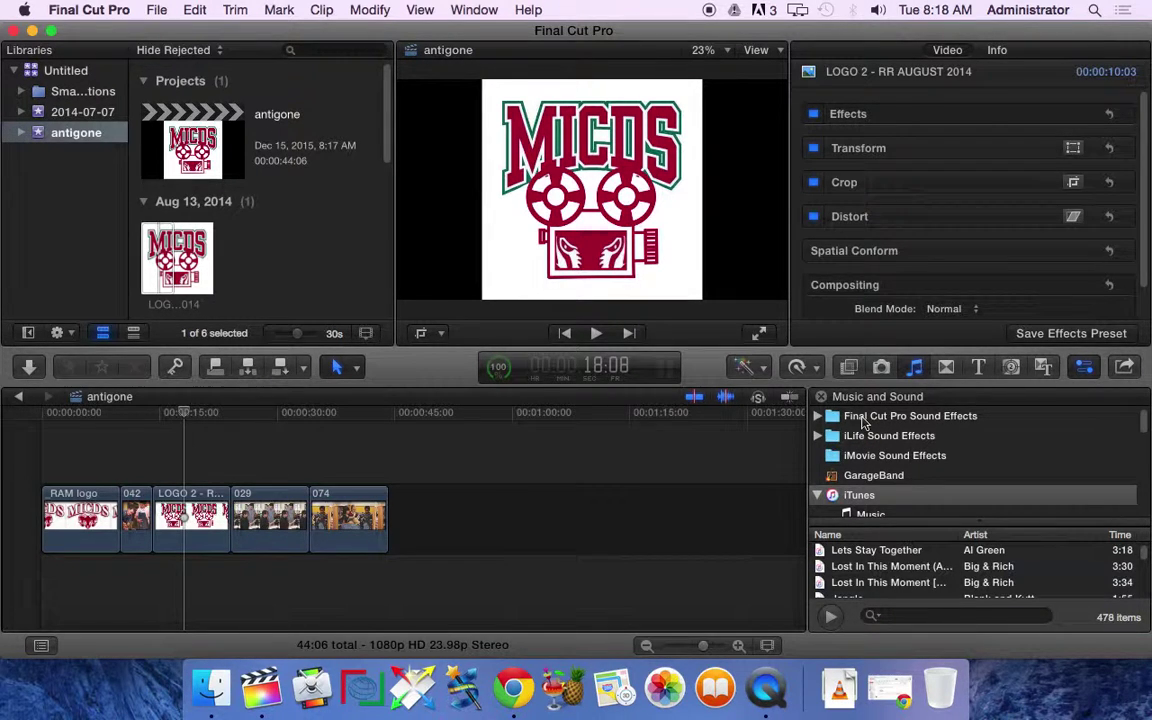
scroll(865, 455, down, 4)
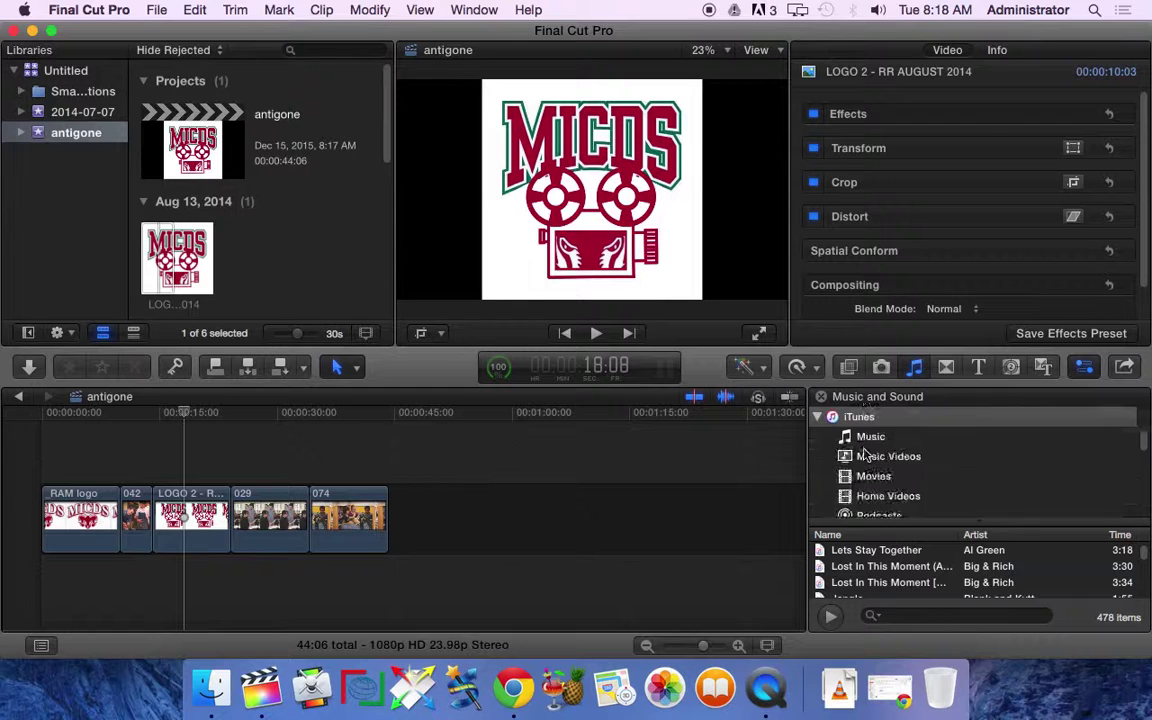
scroll(865, 455, up, 4)
click(878, 421)
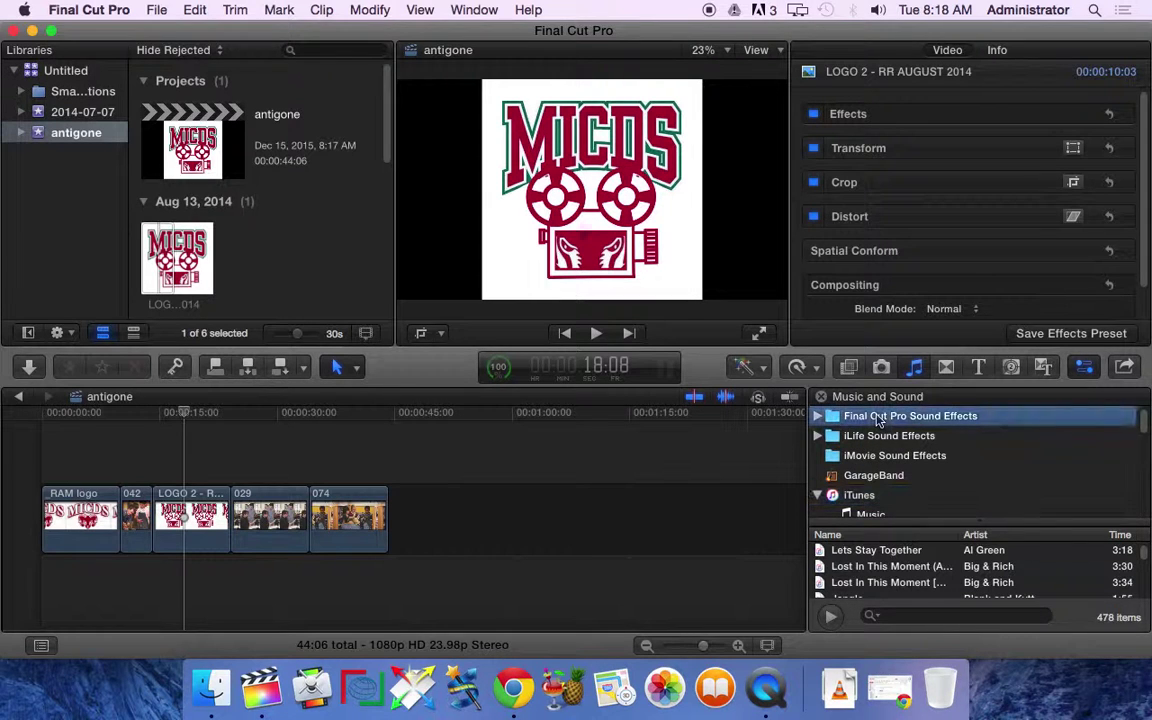
double_click(874, 550)
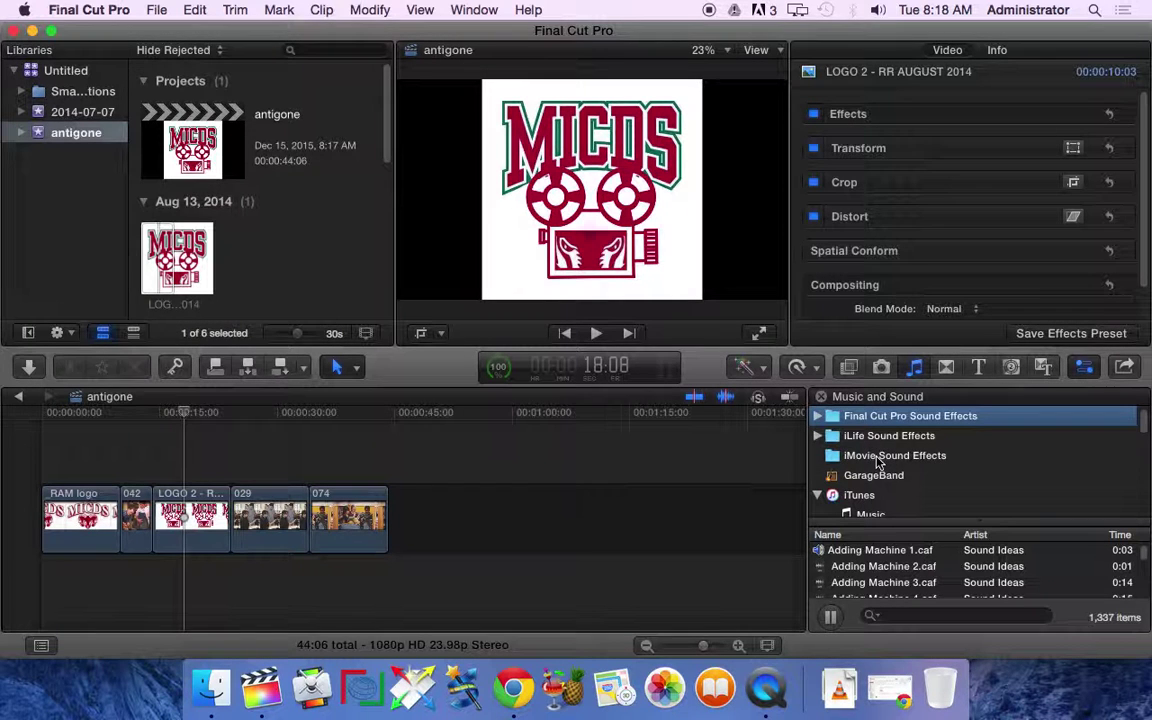
click(878, 458)
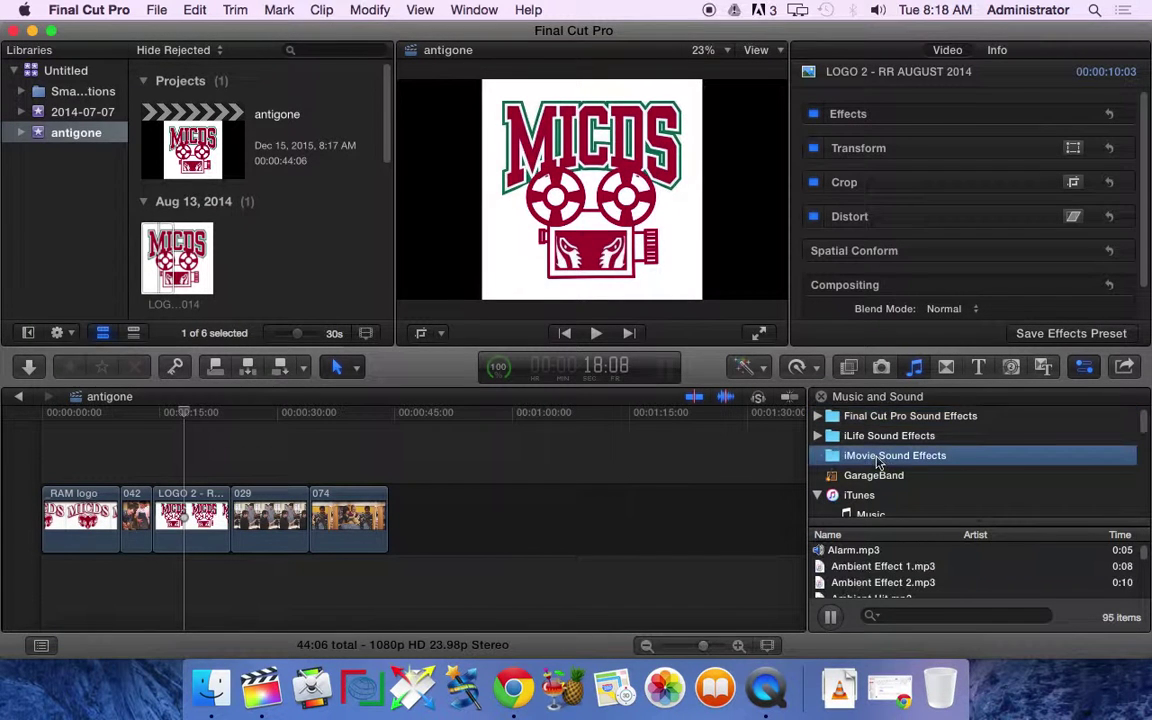
scroll(877, 567, down, 5)
click(877, 567)
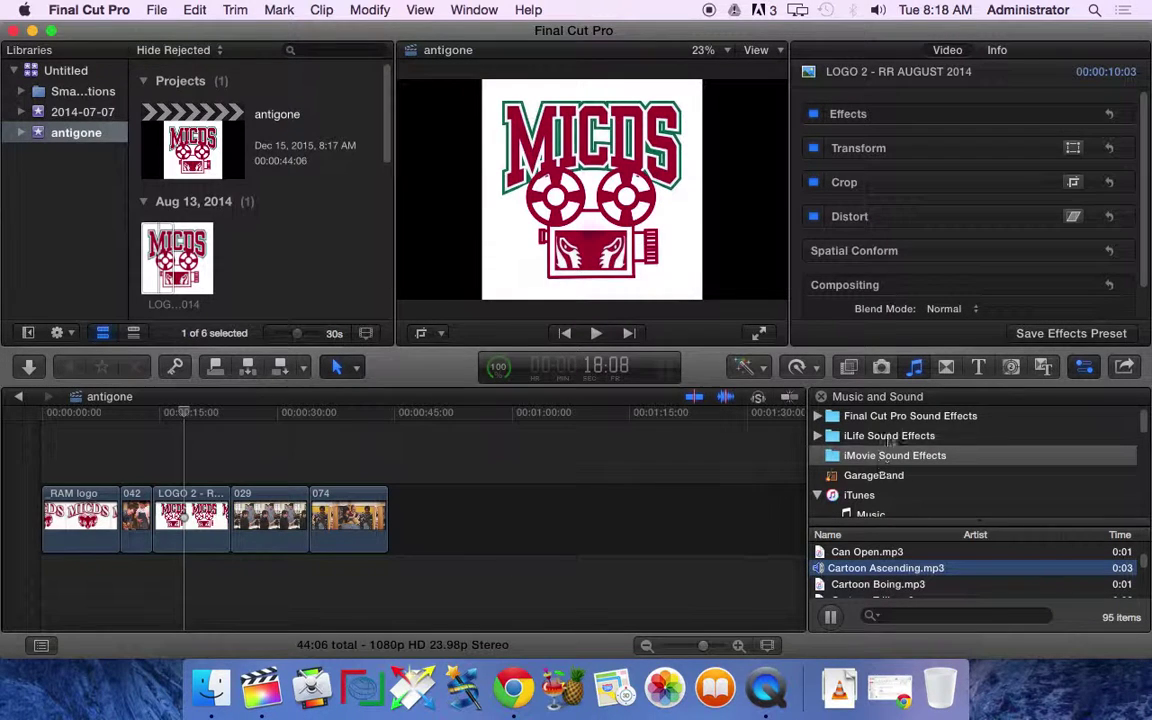
In iLife Sound Effects > Jingles, select and preview Celestial Body Long.
click(818, 436)
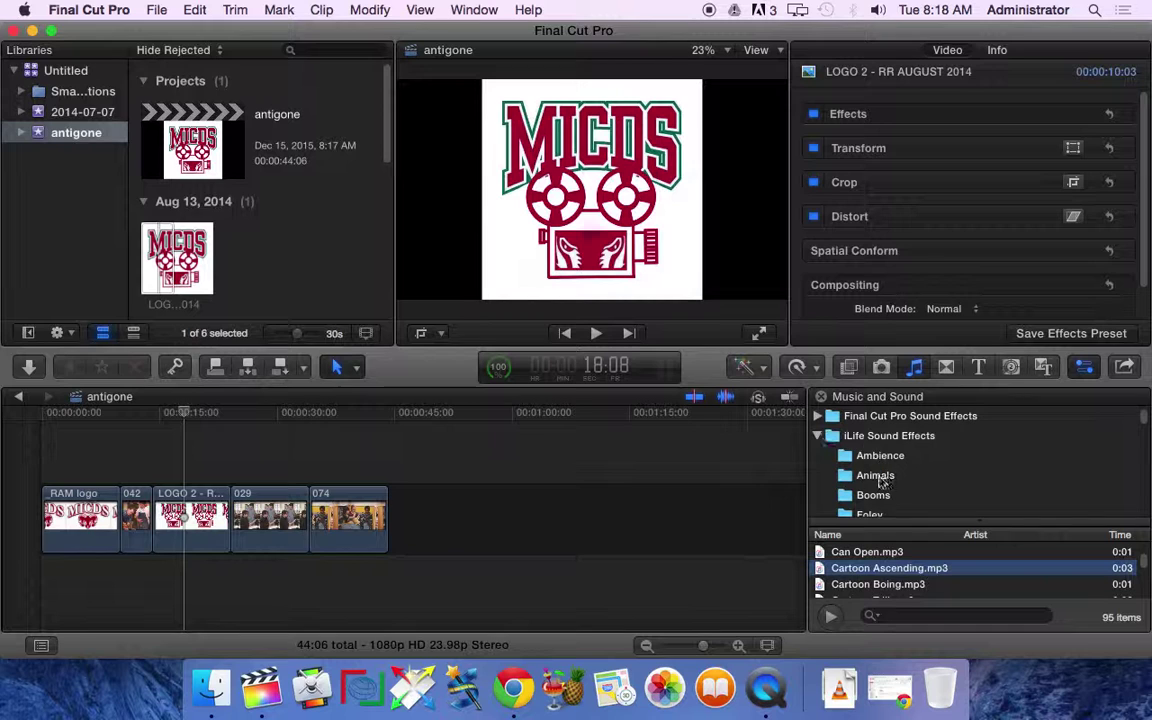
scroll(873, 480, down, 5)
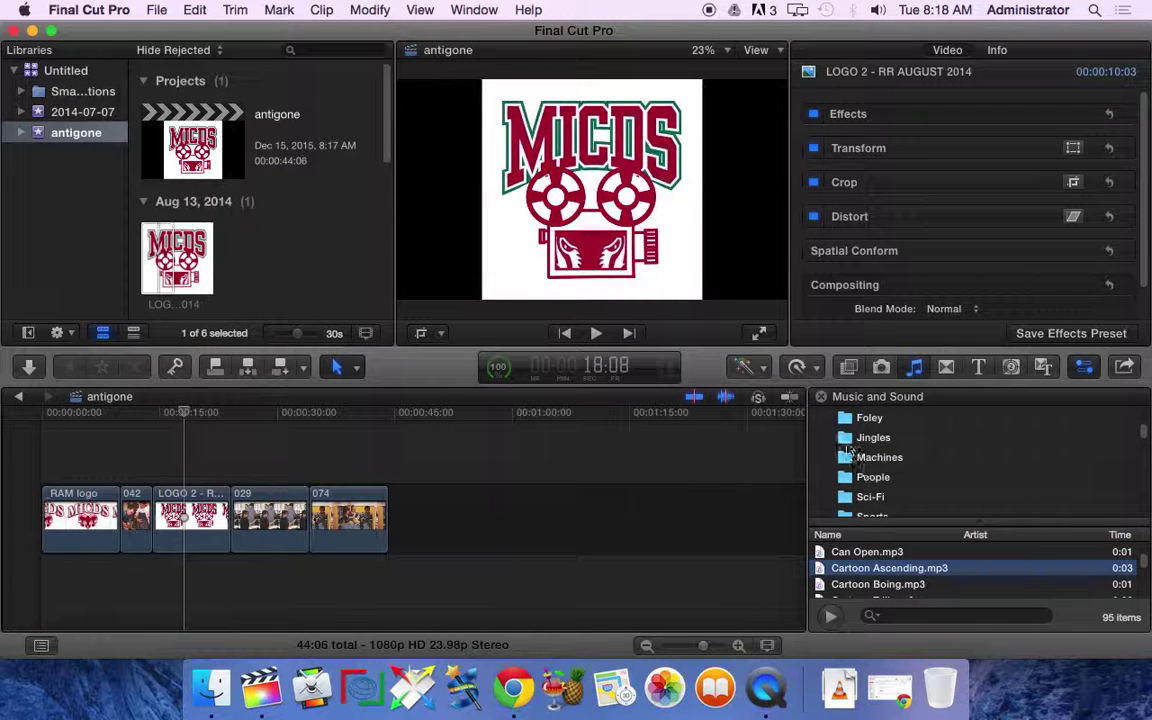
click(870, 437)
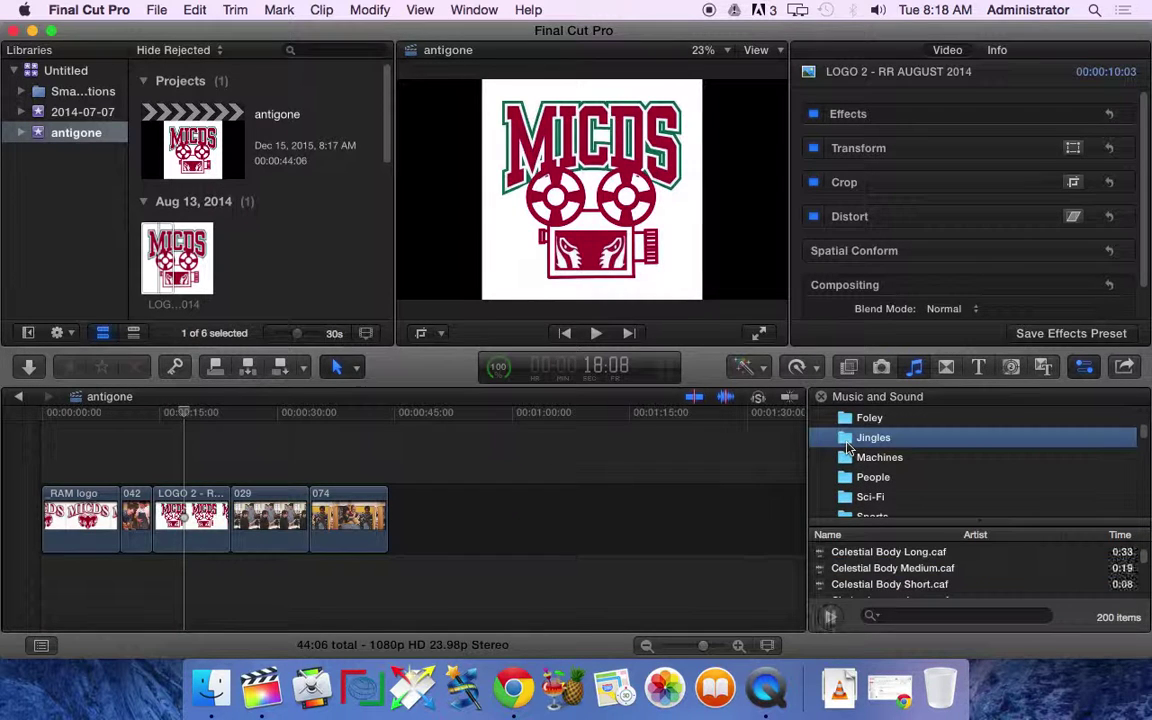
click(889, 553)
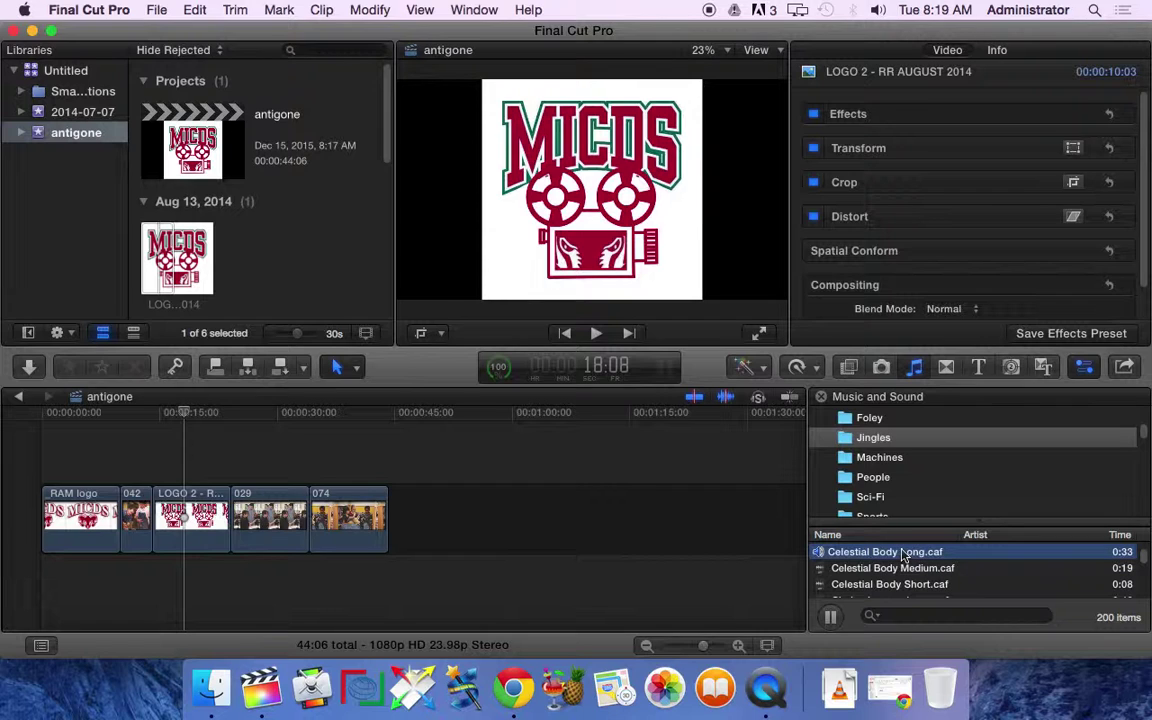
key(space)
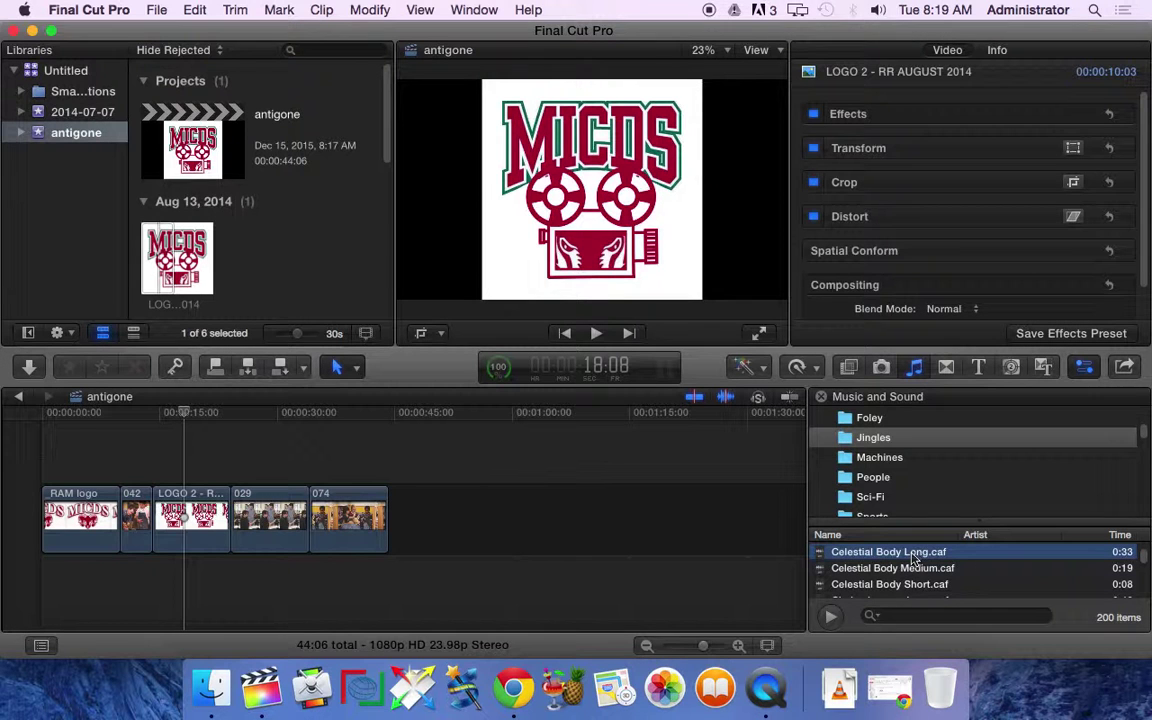
Lay the Celestial Body Long jingle under the video clips and play the edit from the start.
drag(912, 560, 41, 582)
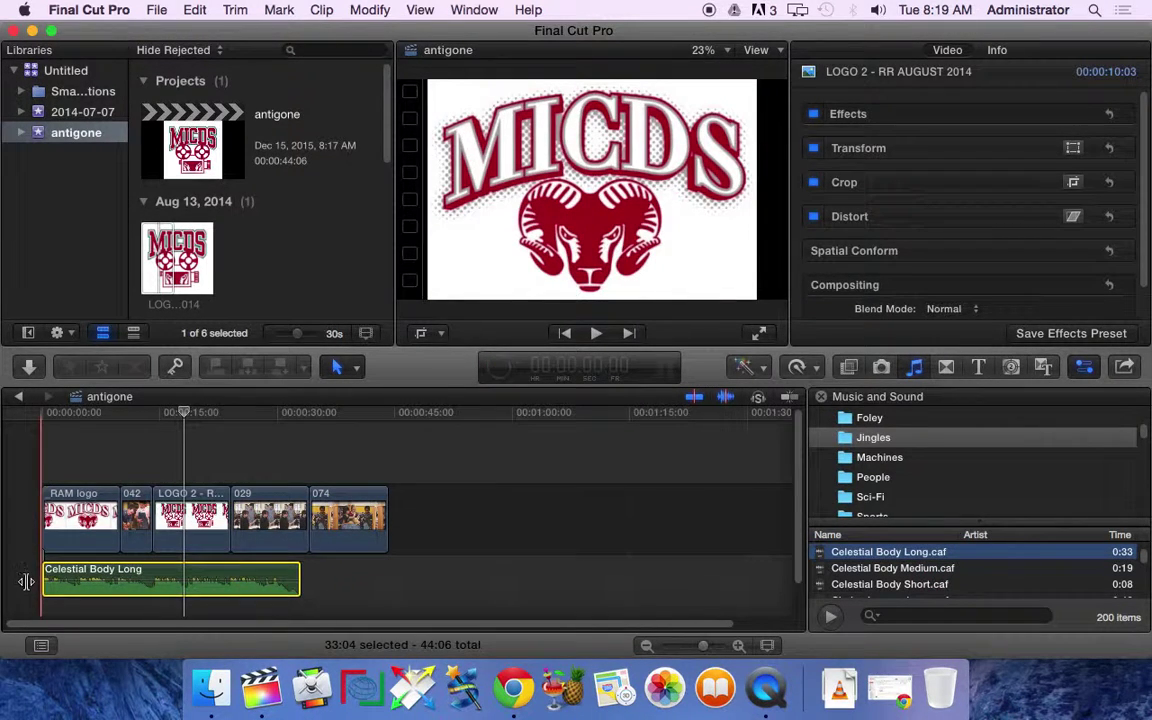
click(66, 414)
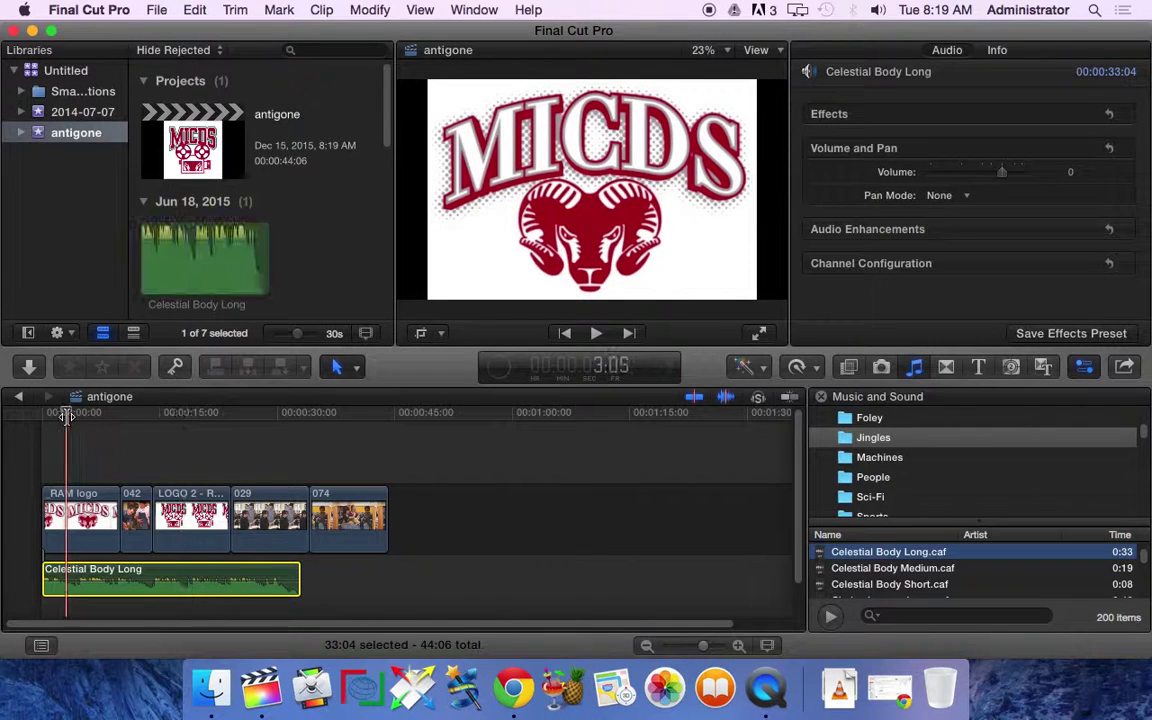
key(space)
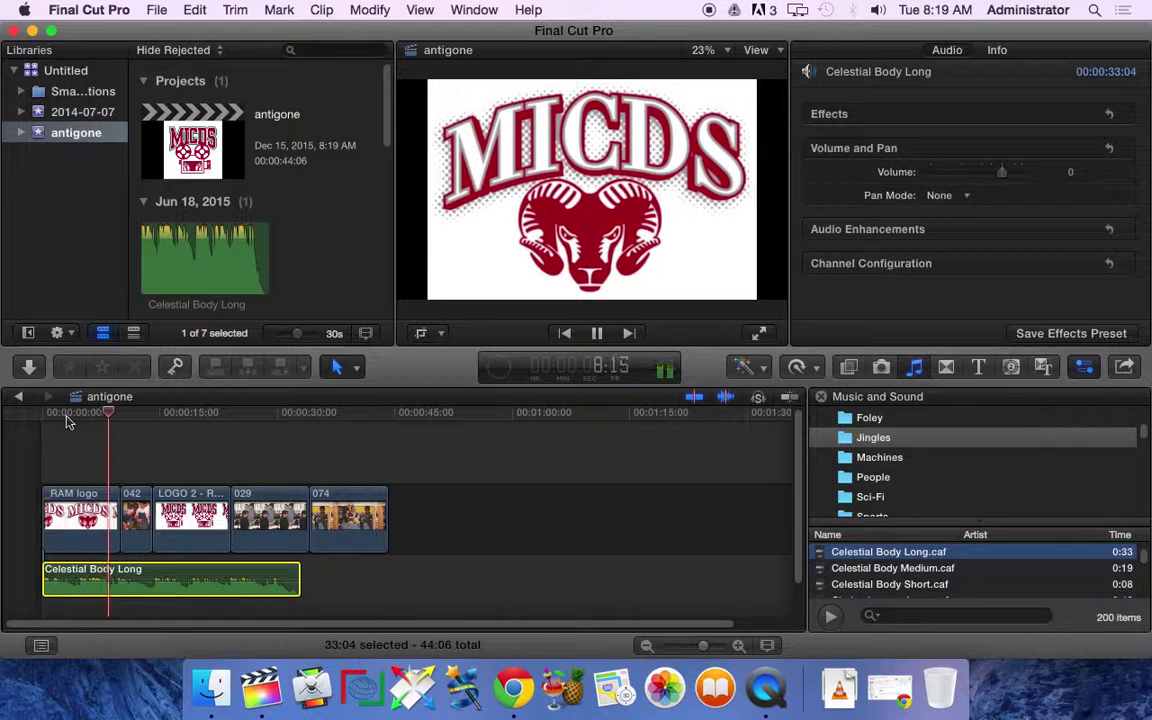
key(space)
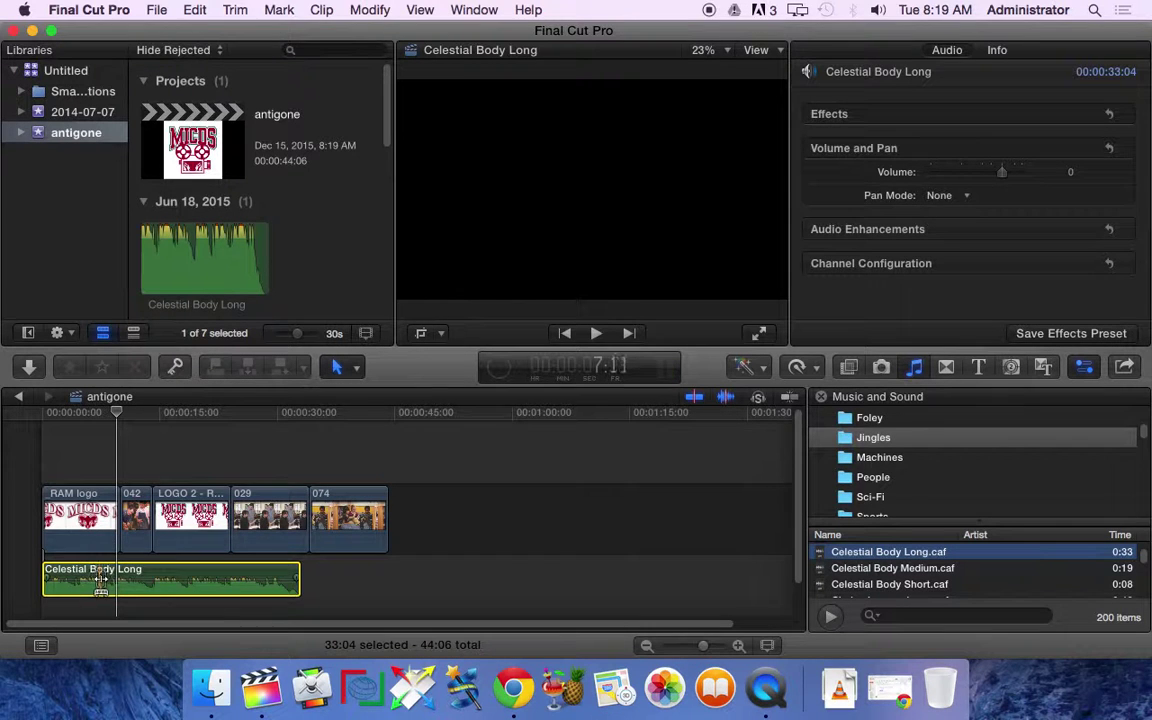
Lower the soundtrack volume to -8 dB and play back to check the level.
drag(103, 580, 105, 585)
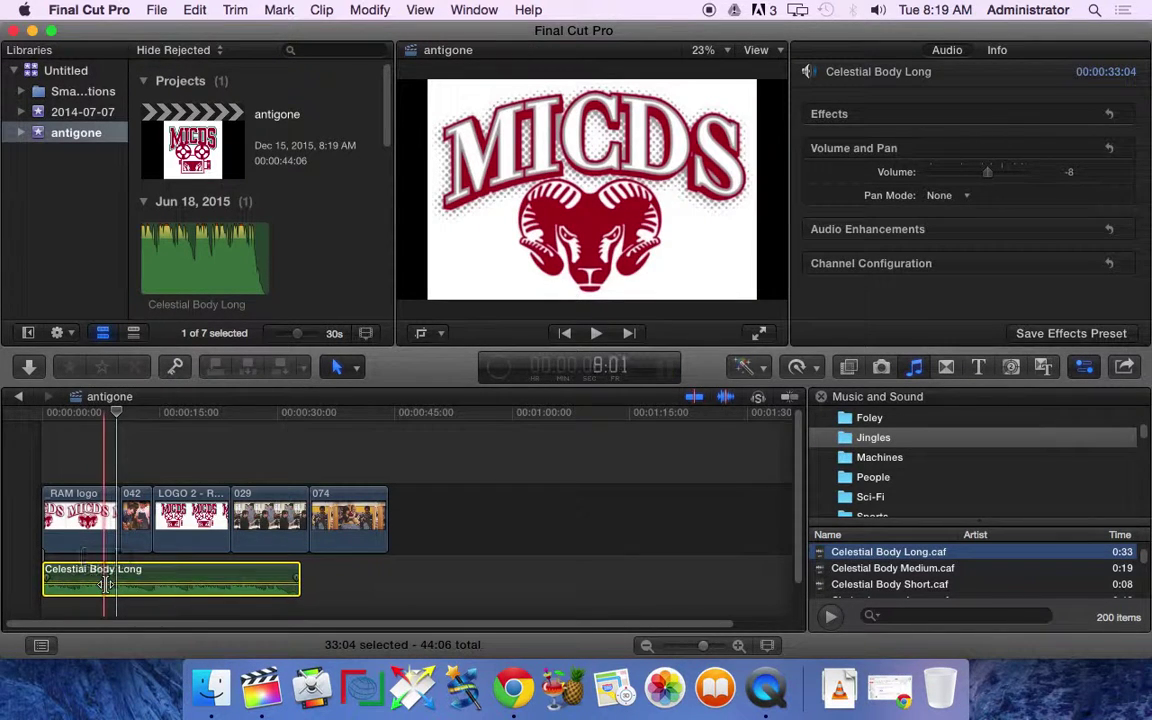
key(space)
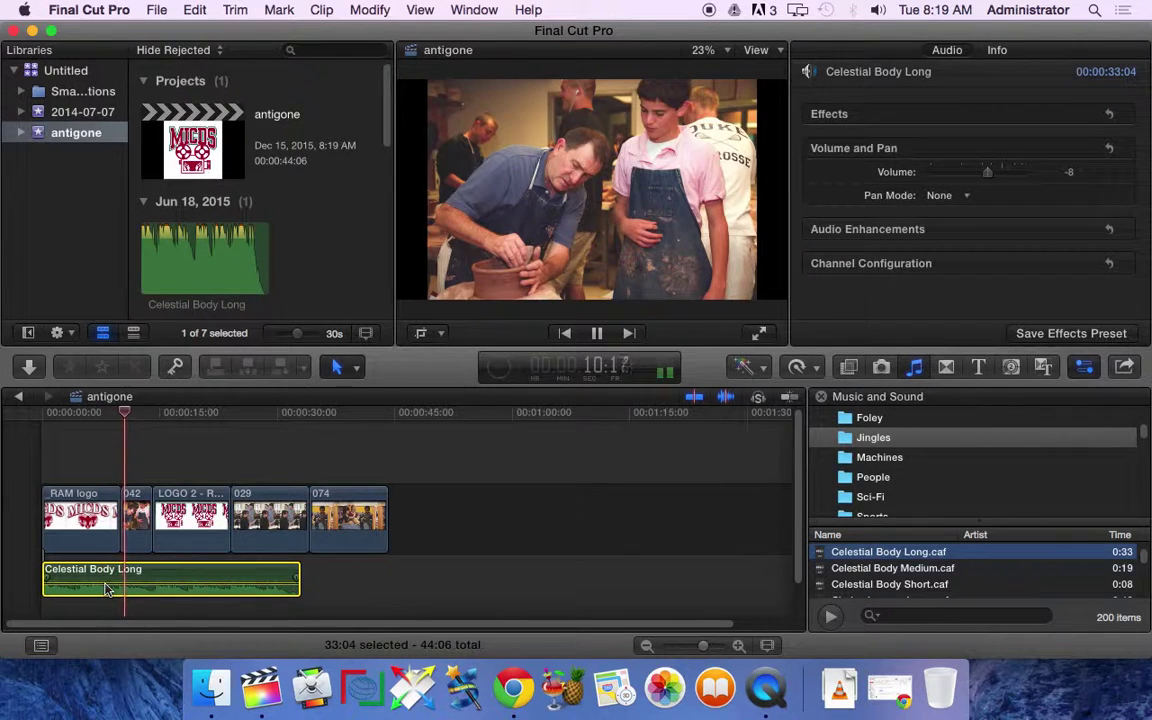
key(space)
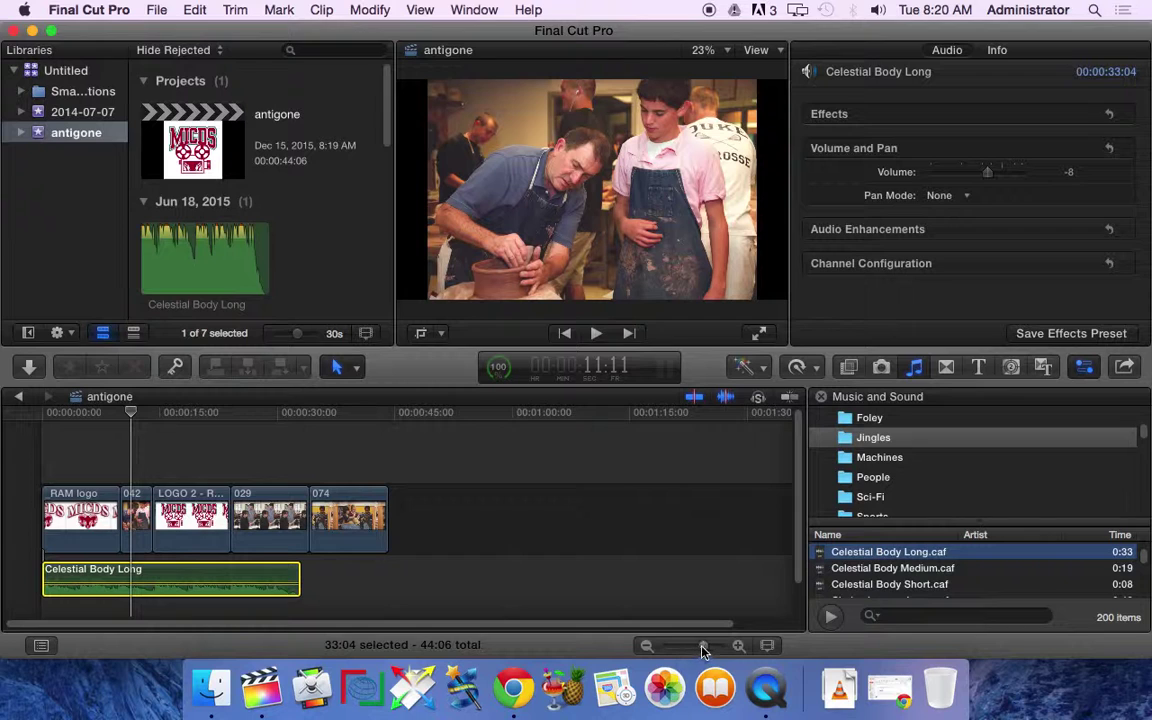
Adjust the timeline zoom, then close the Music and Sound browser to widen the timeline.
drag(703, 651, 714, 650)
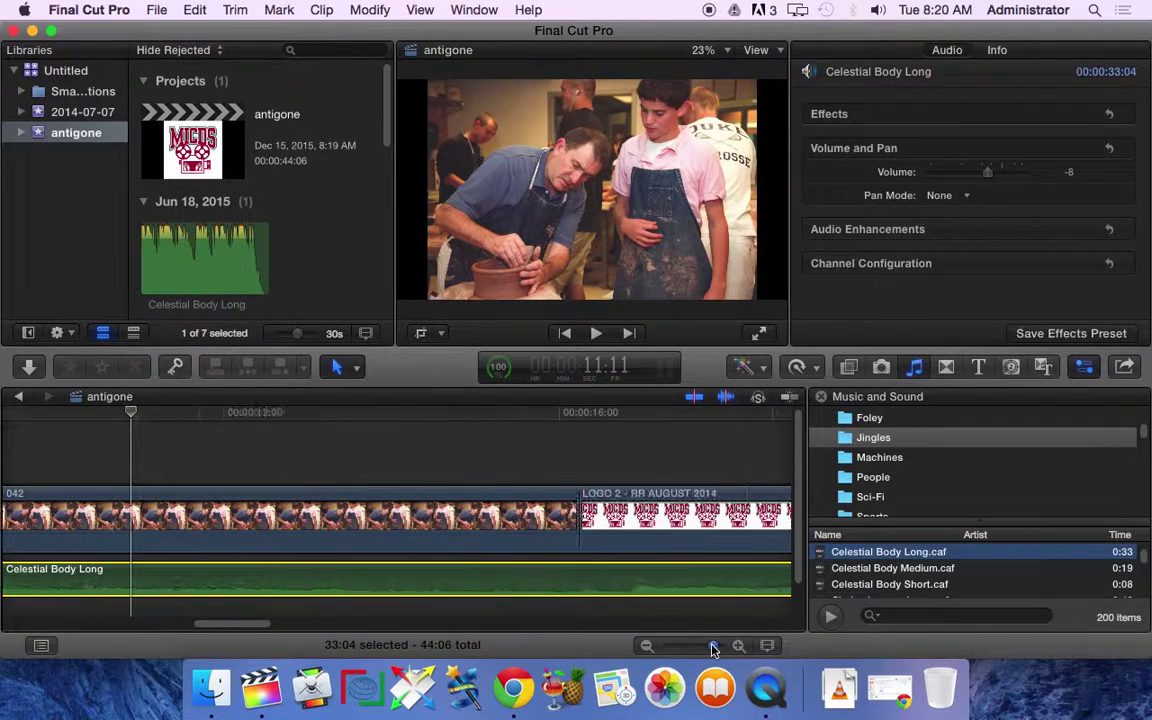
drag(714, 650, 697, 650)
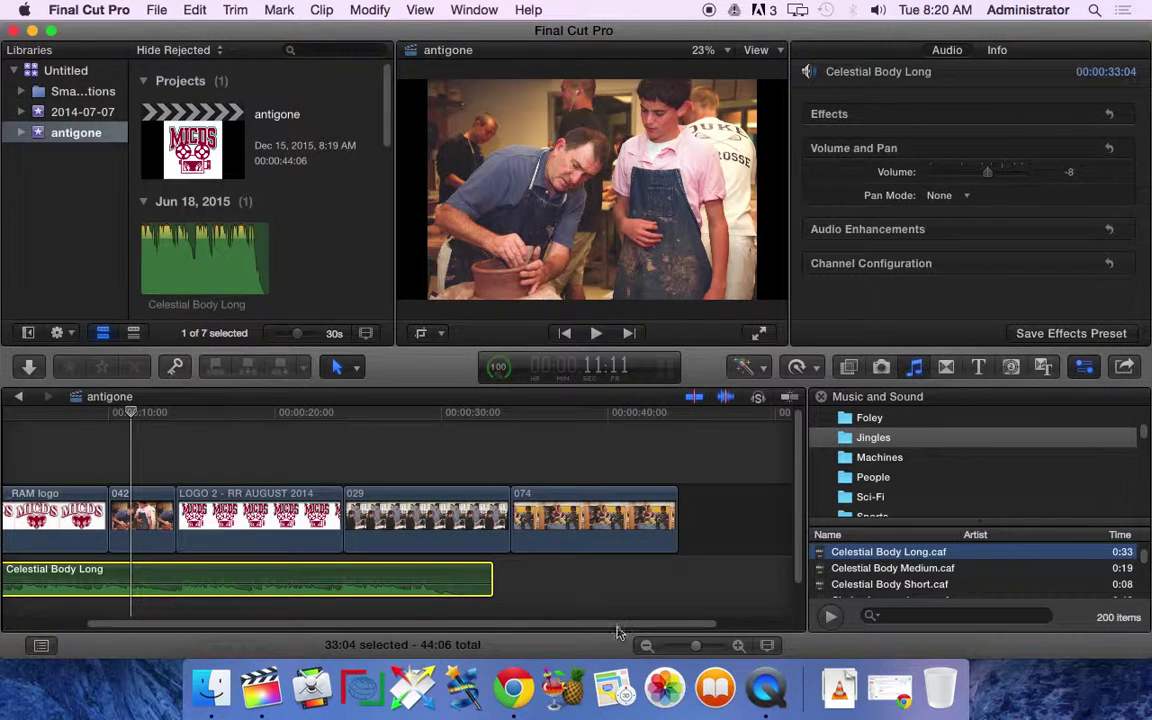
drag(622, 628, 503, 632)
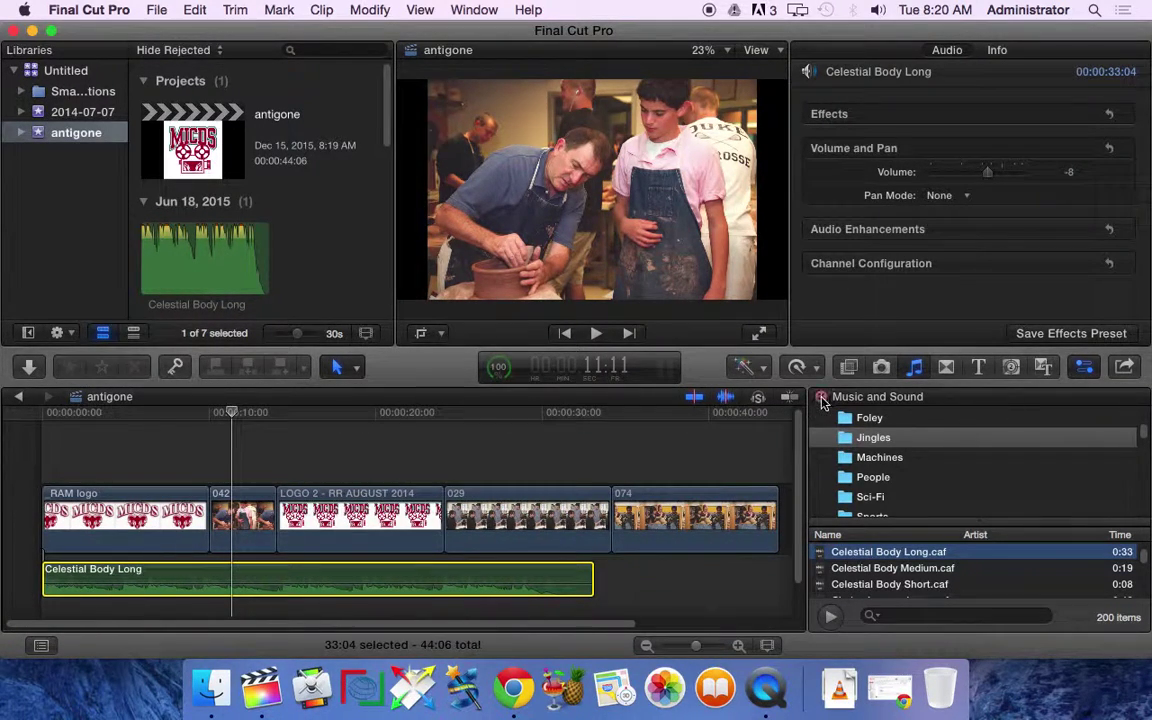
click(822, 400)
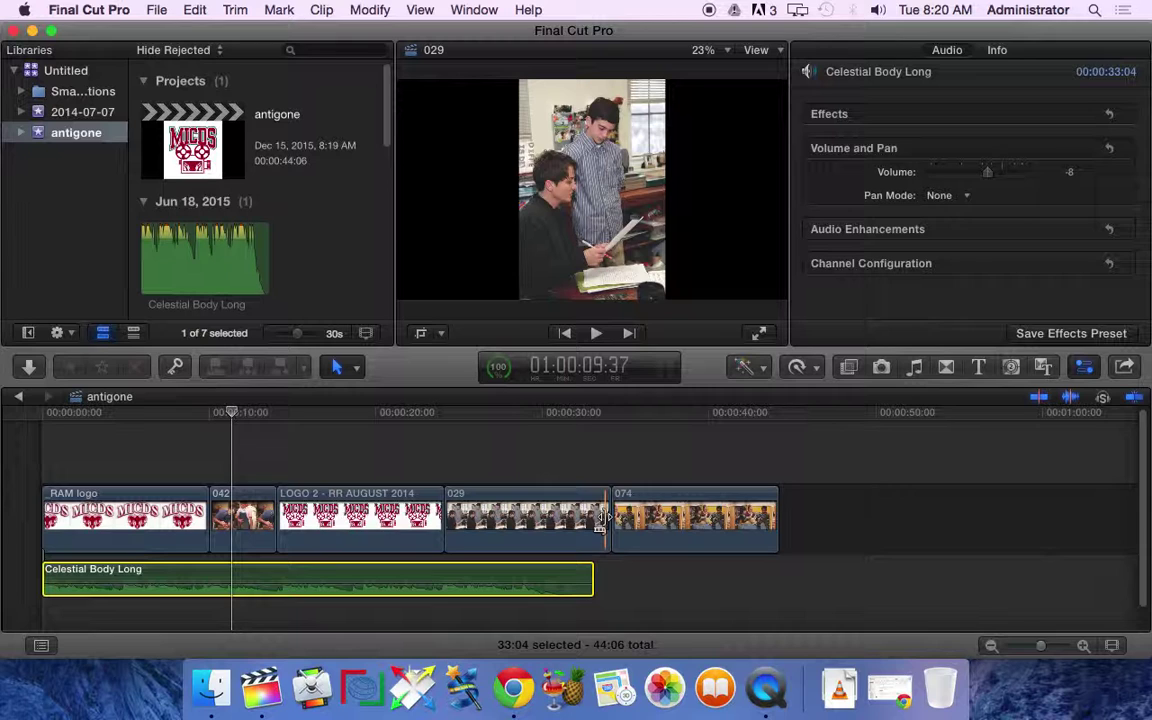
Trim the ends of clips 029, 074 and LOGO 2 to shorten the edit to 33:04.
click(603, 519)
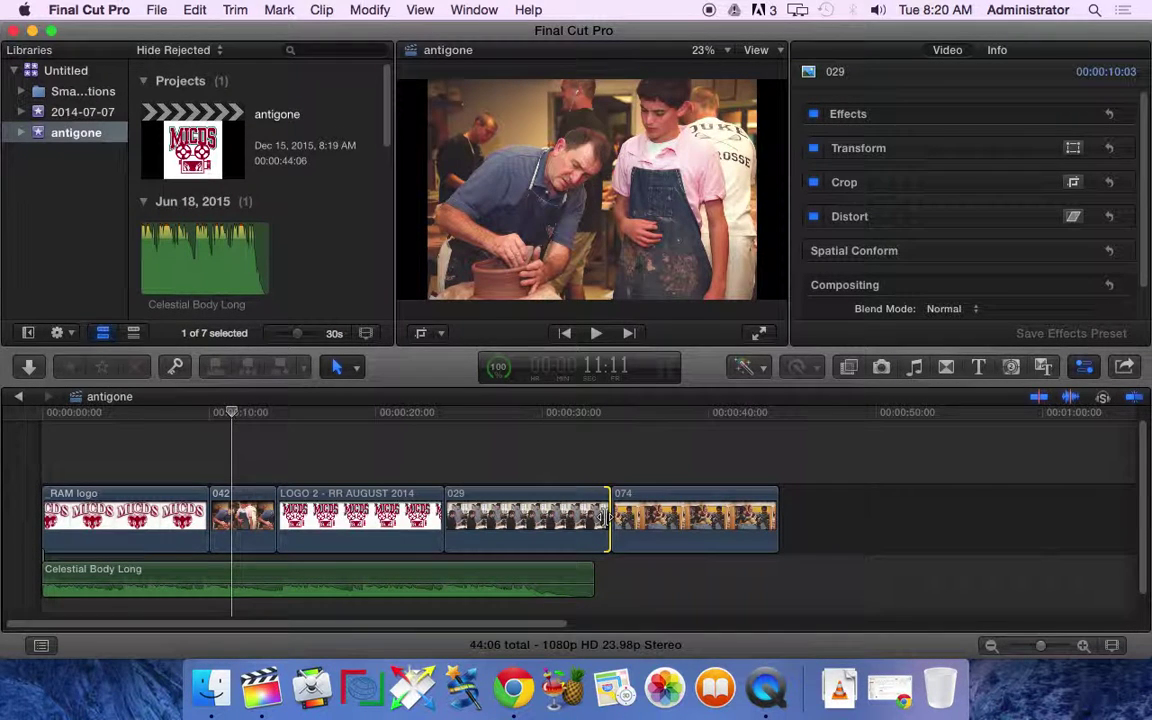
drag(603, 519, 498, 522)
drag(670, 517, 572, 517)
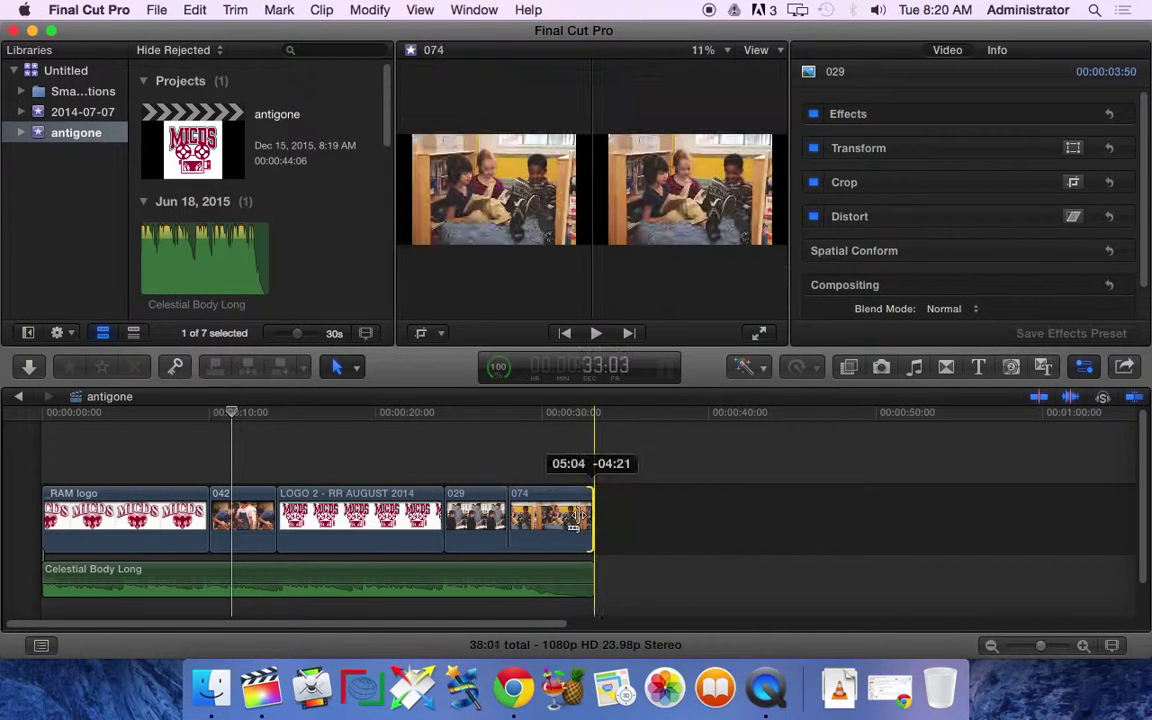
drag(430, 520, 368, 520)
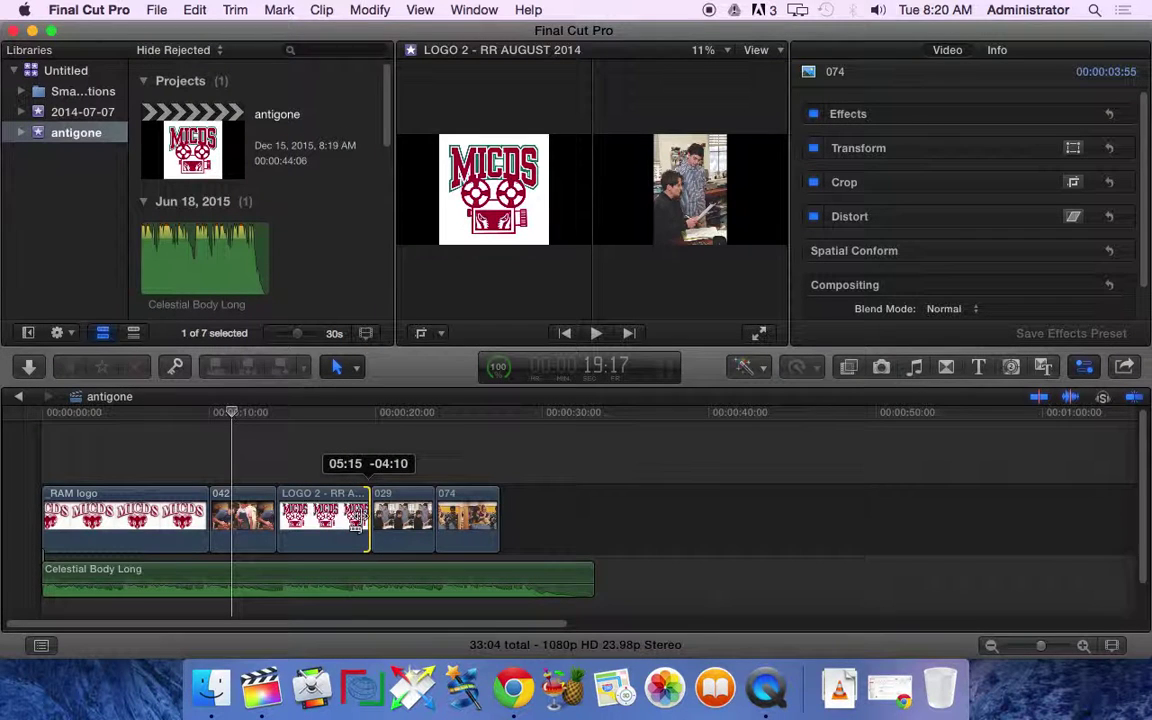
click(368, 420)
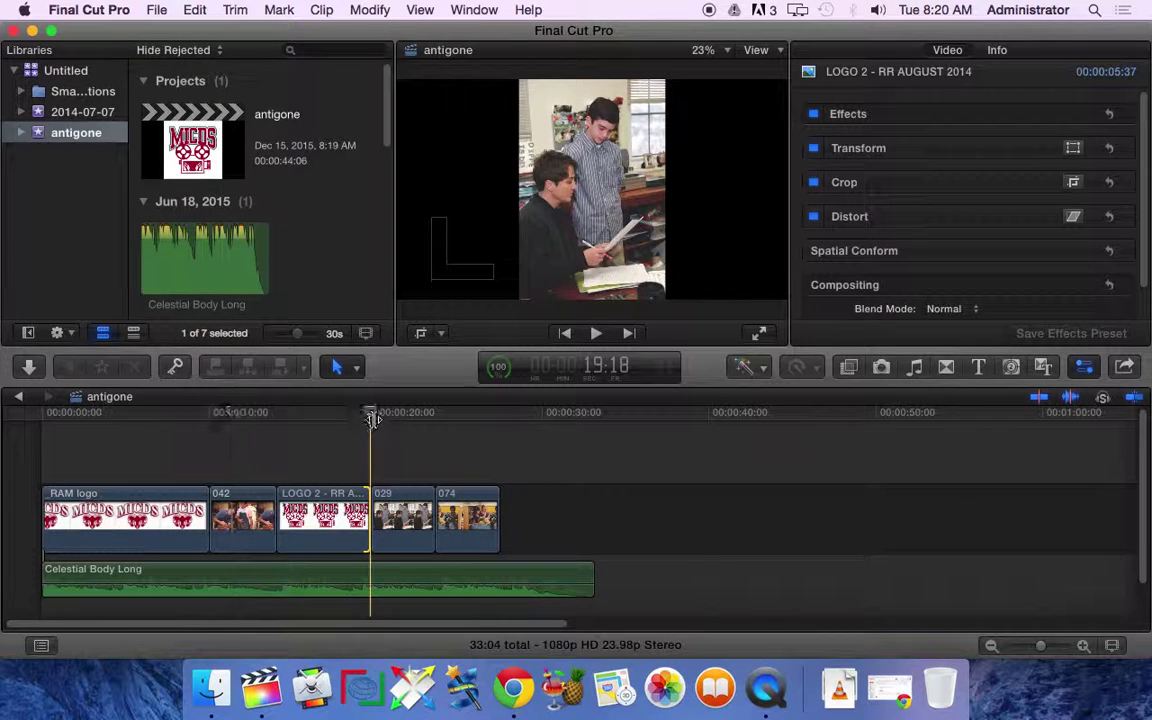
key(space)
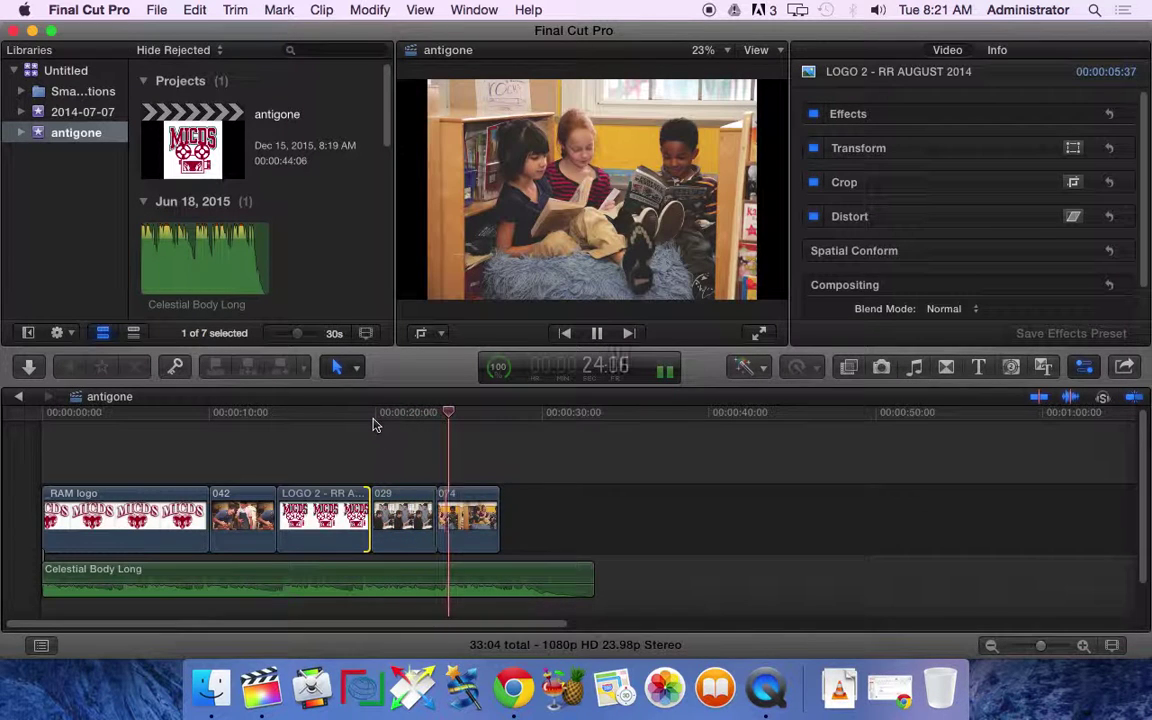
key(space)
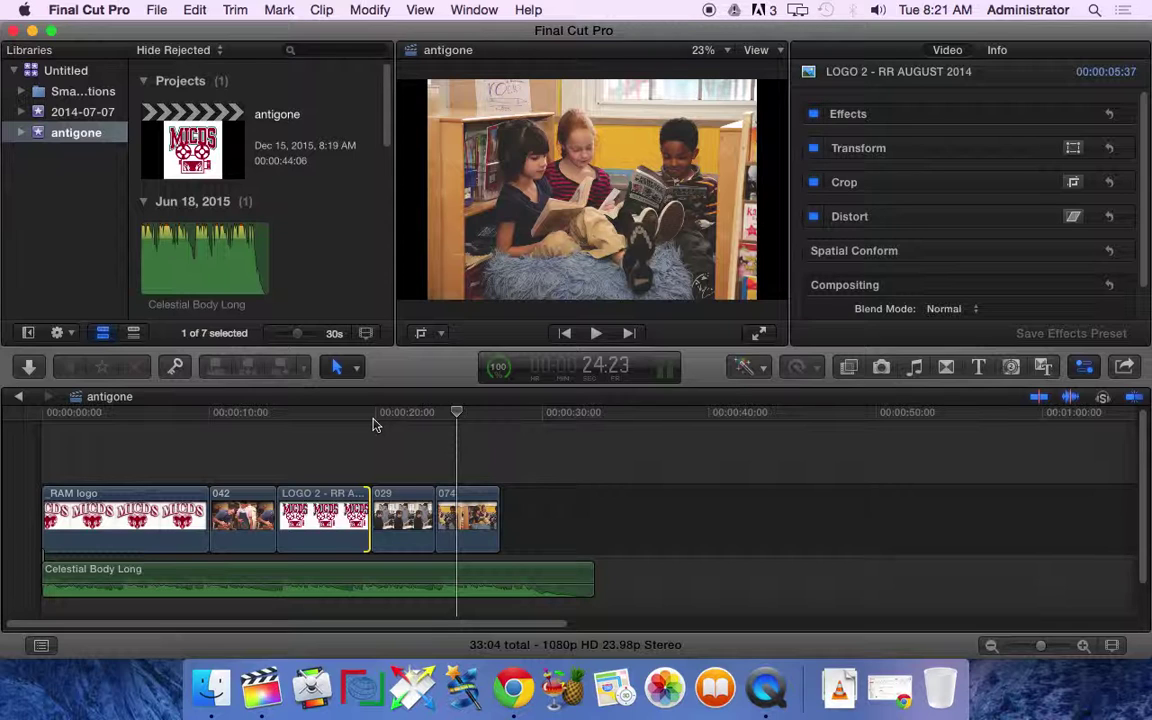
click(355, 452)
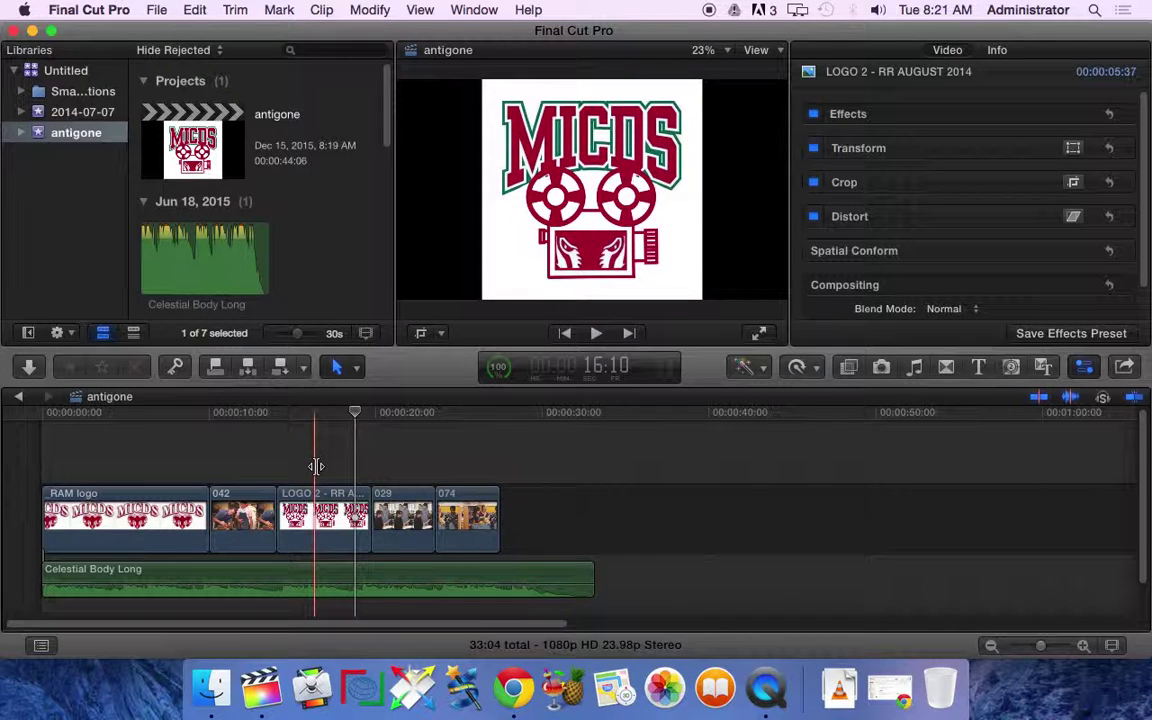
Place a Cross Dissolve between LOGO 2 and clip 029 and preview it.
click(946, 369)
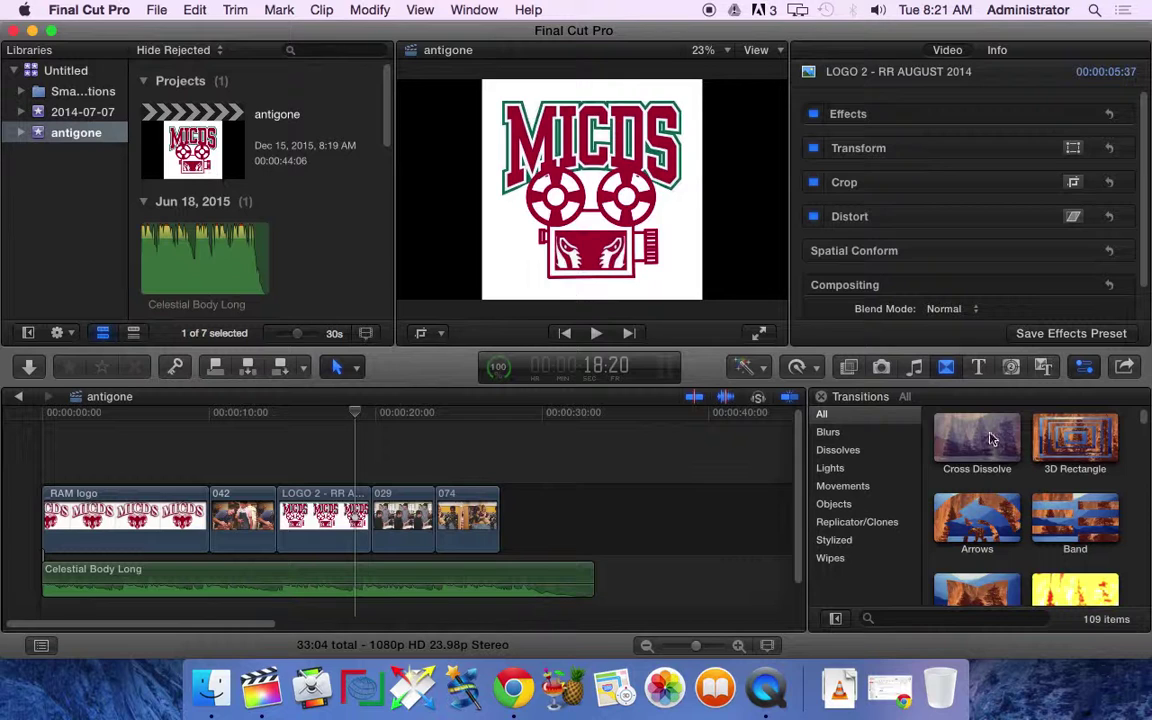
mouse_move(991, 439)
mouse_down()
mouse_move(234, 531)
mouse_move(365, 518)
mouse_up()
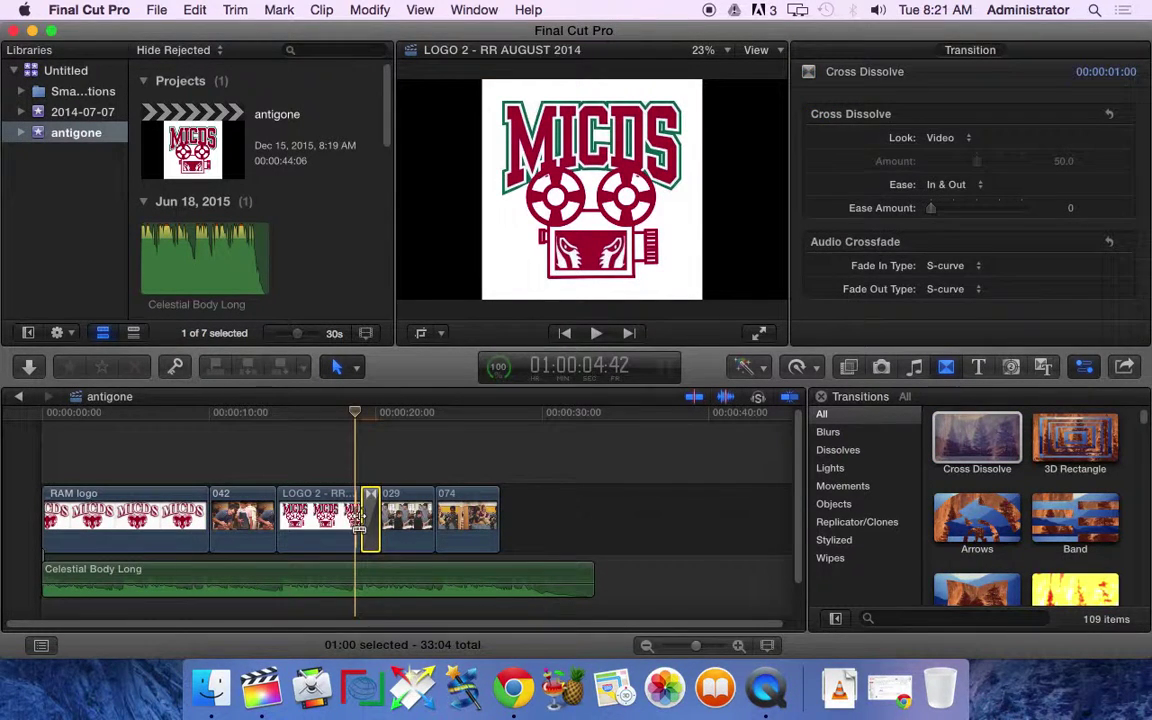
click(356, 527)
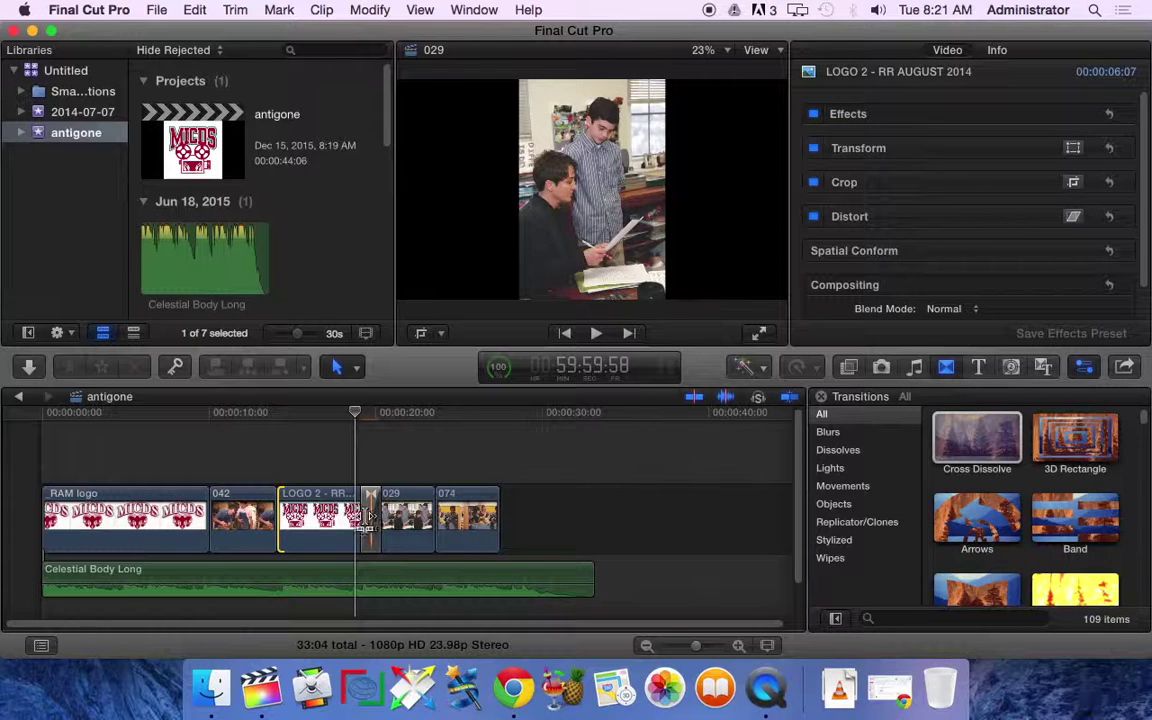
drag(355, 414, 348, 414)
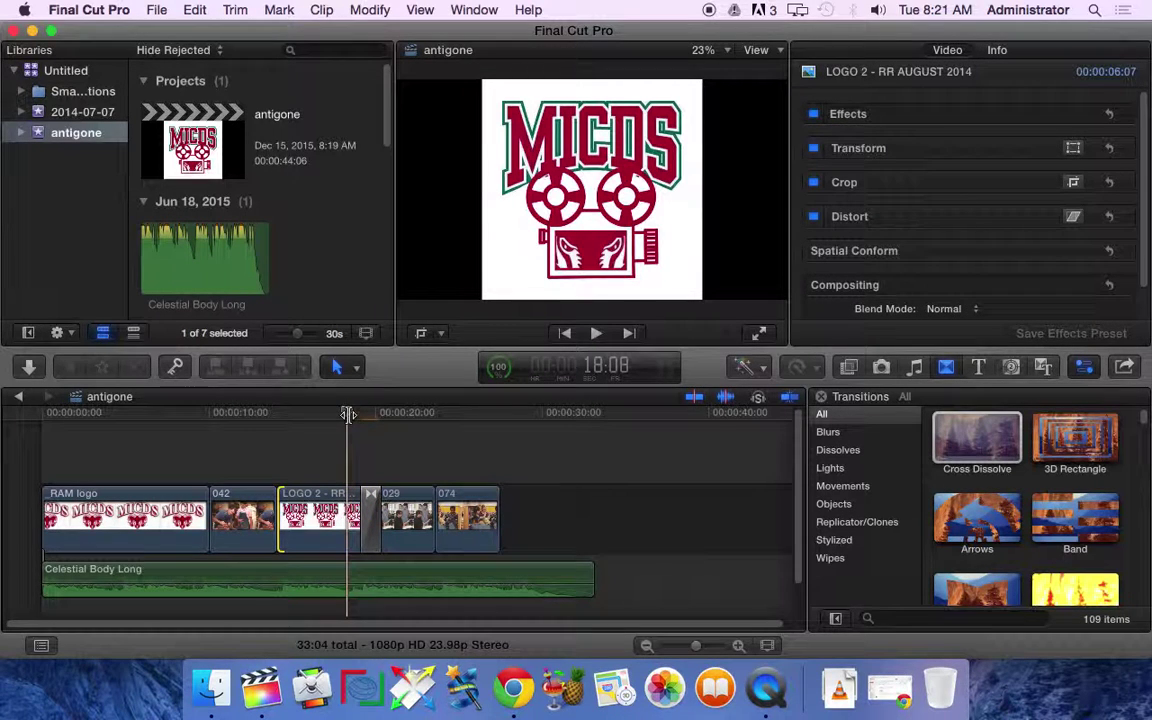
key(space)
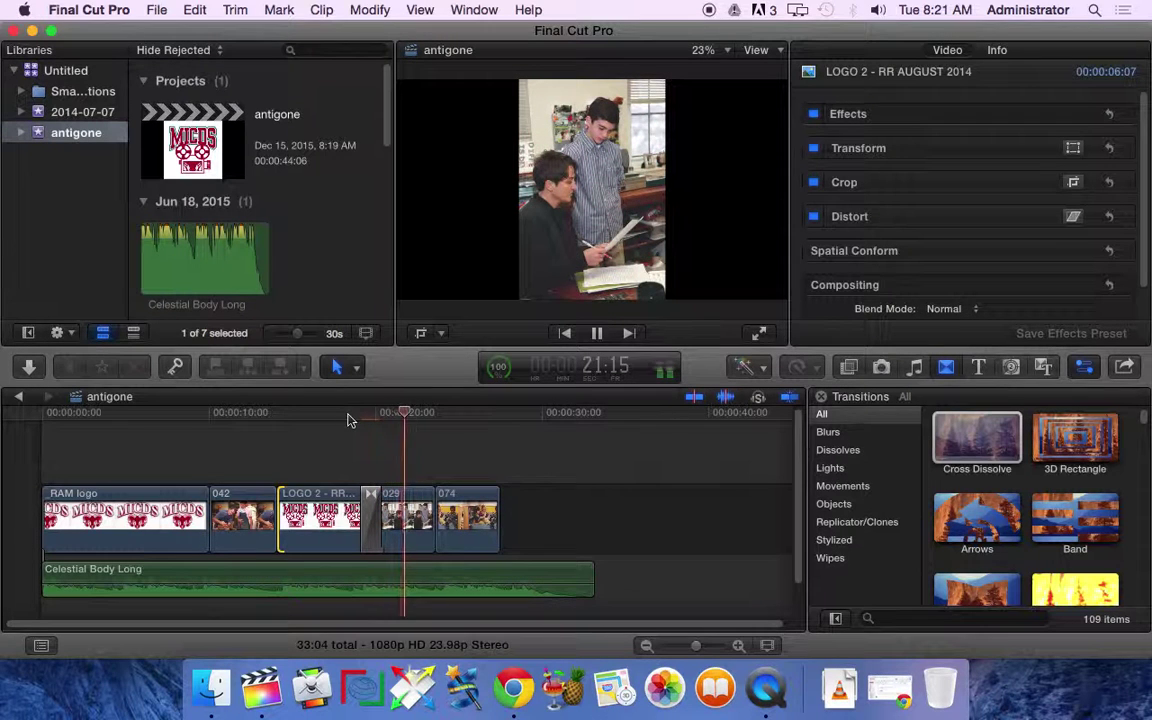
key(space)
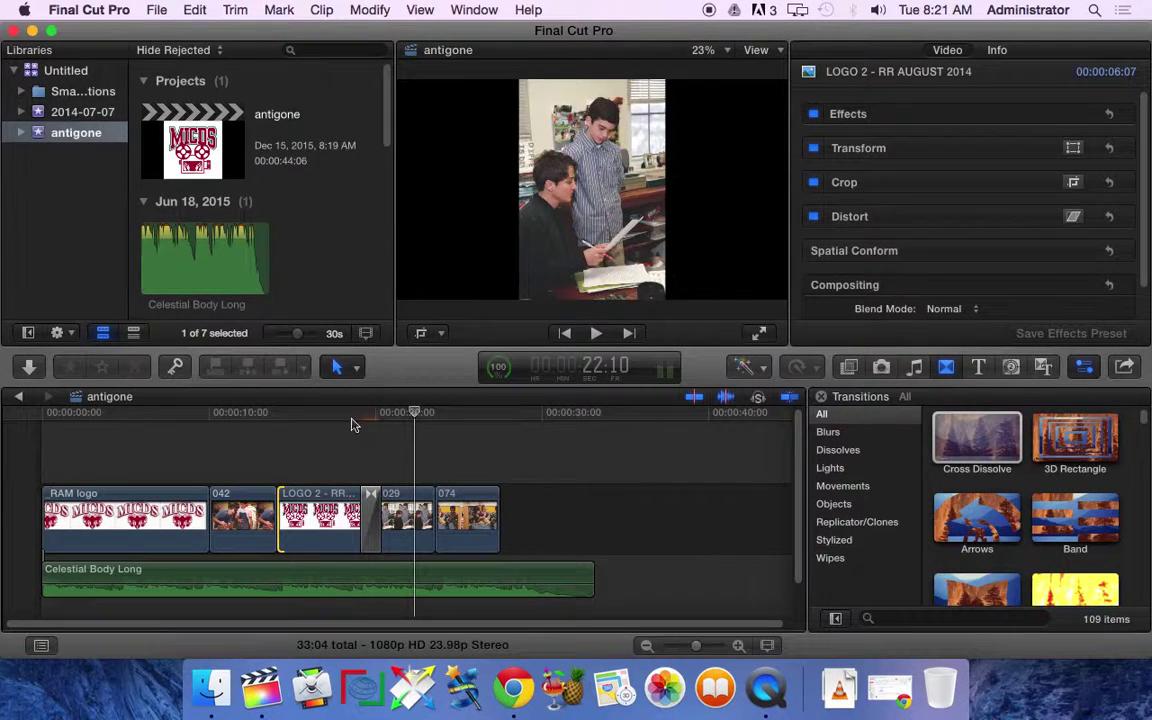
Place the Atmosphere title at the start of the storyline, before RAM logo.
click(978, 369)
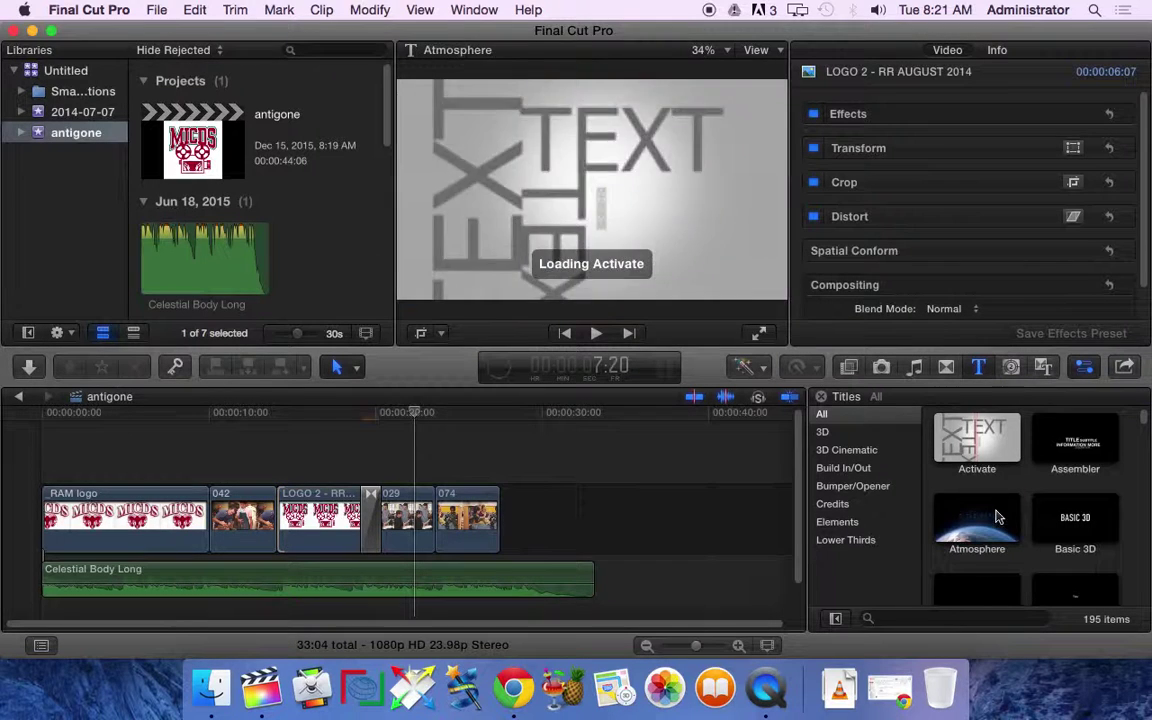
mouse_move(997, 517)
mouse_down()
mouse_move(443, 553)
mouse_move(87, 490)
mouse_up()
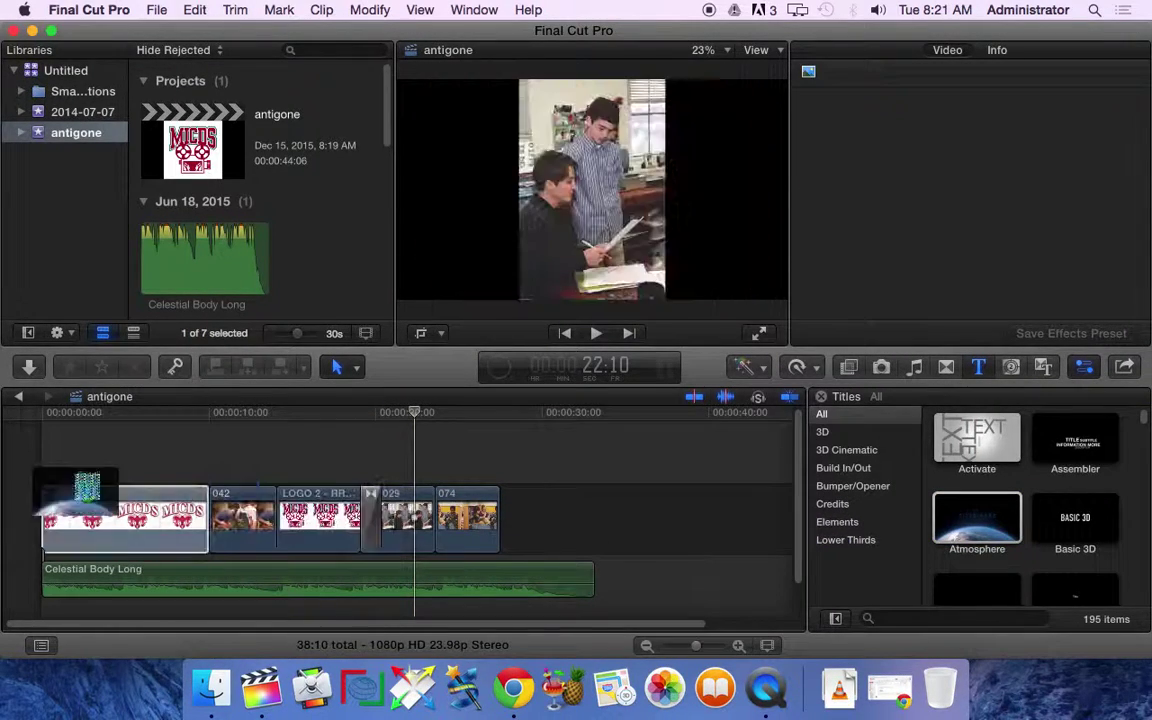
drag(87, 490, 48, 508)
Play the project from the start, then open and select the Atmosphere title clip.
click(47, 428)
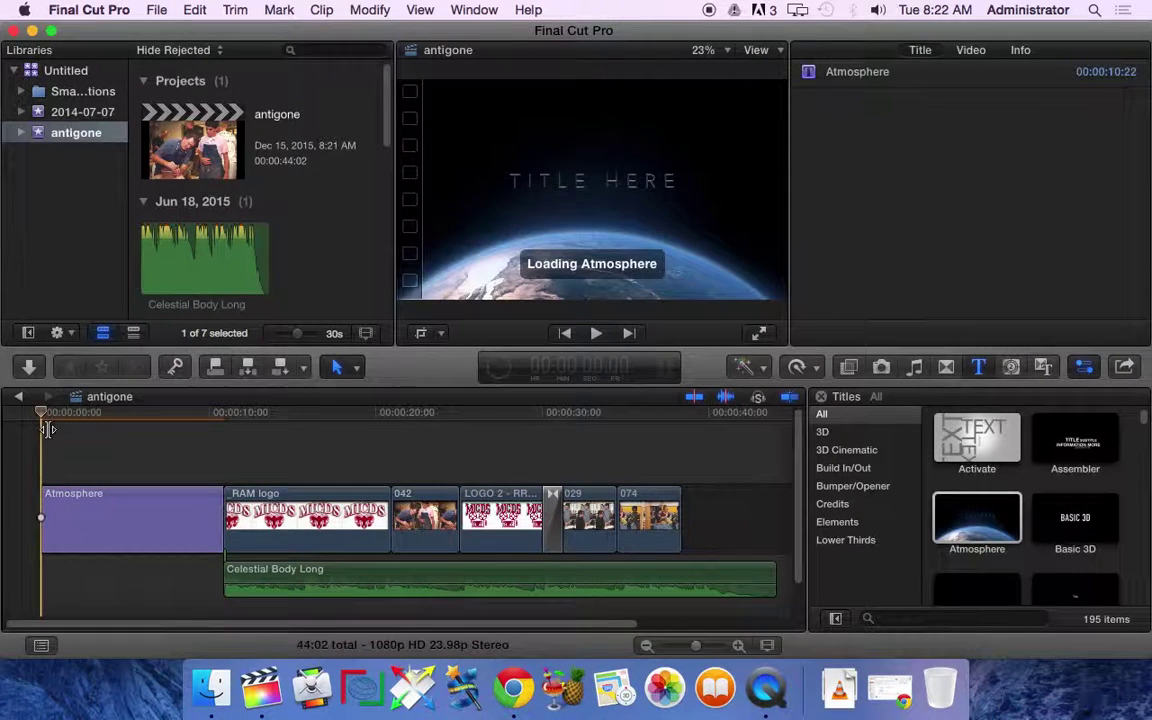
key(space)
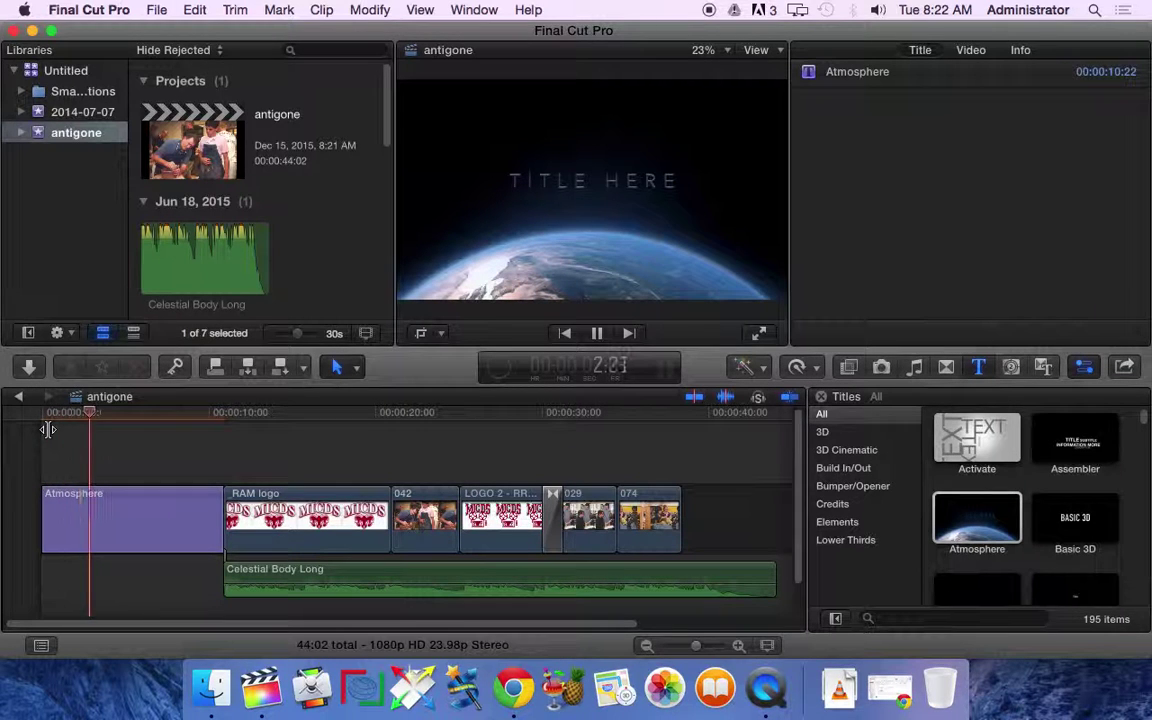
double_click(156, 539)
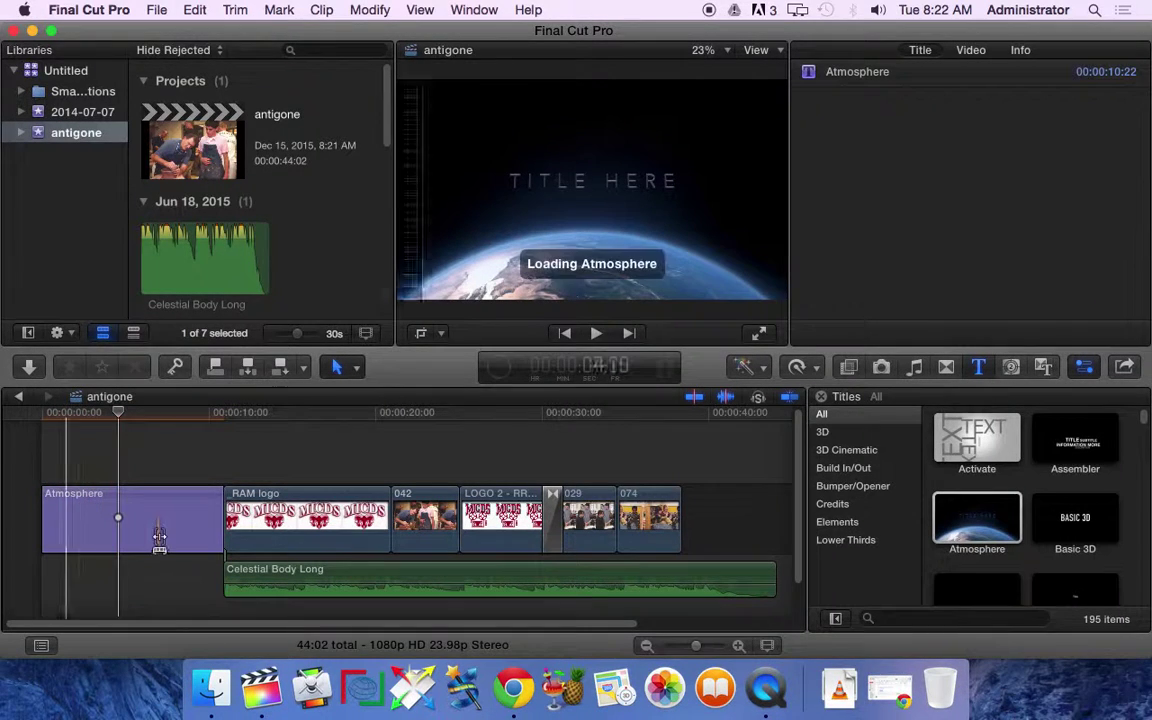
click(121, 515)
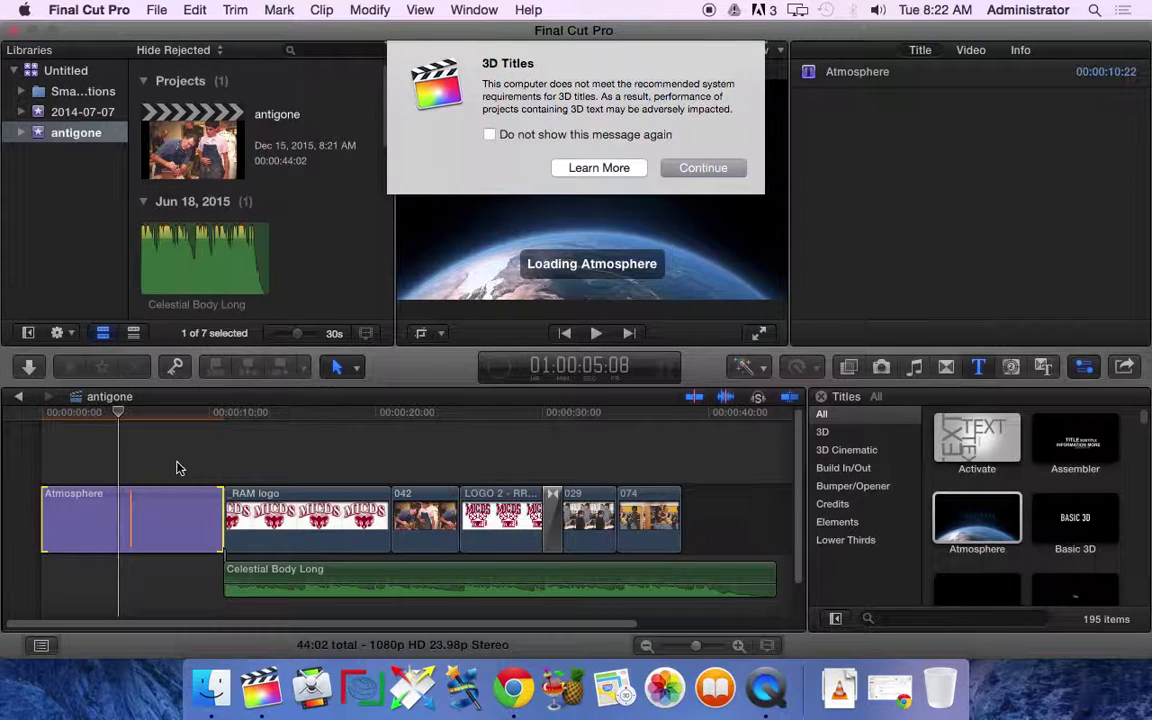
Dismiss the 3D titles warning, then disable and delete the Atmosphere title clip.
click(686, 170)
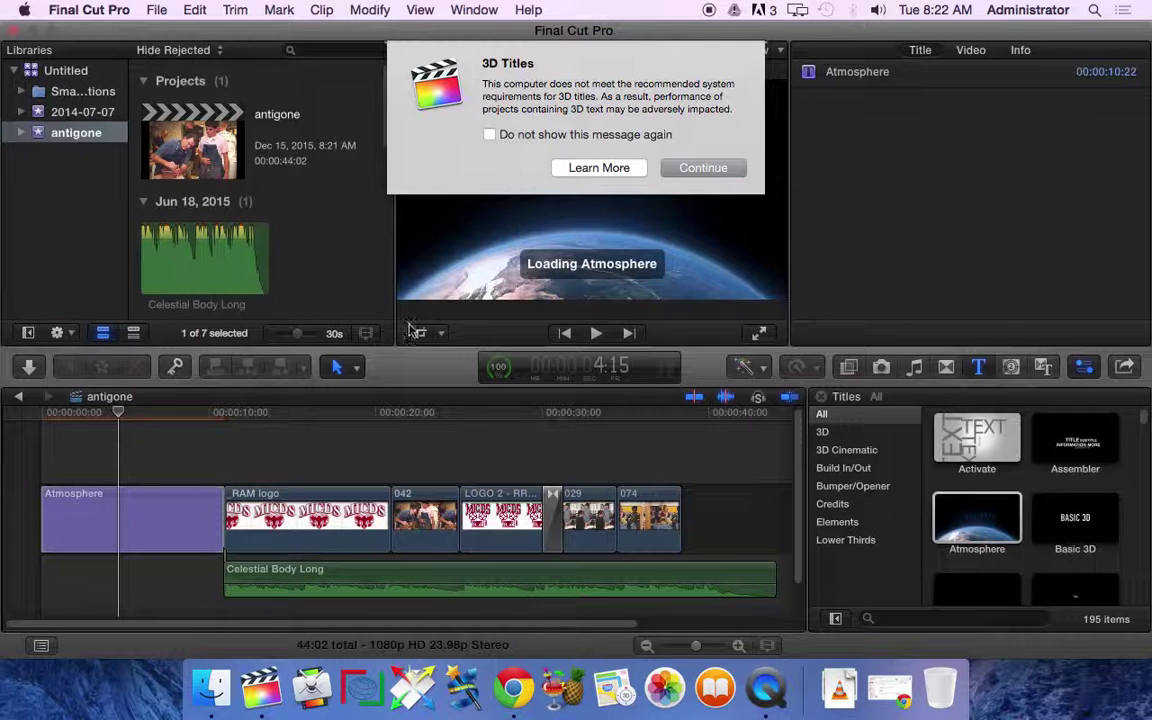
click(690, 178)
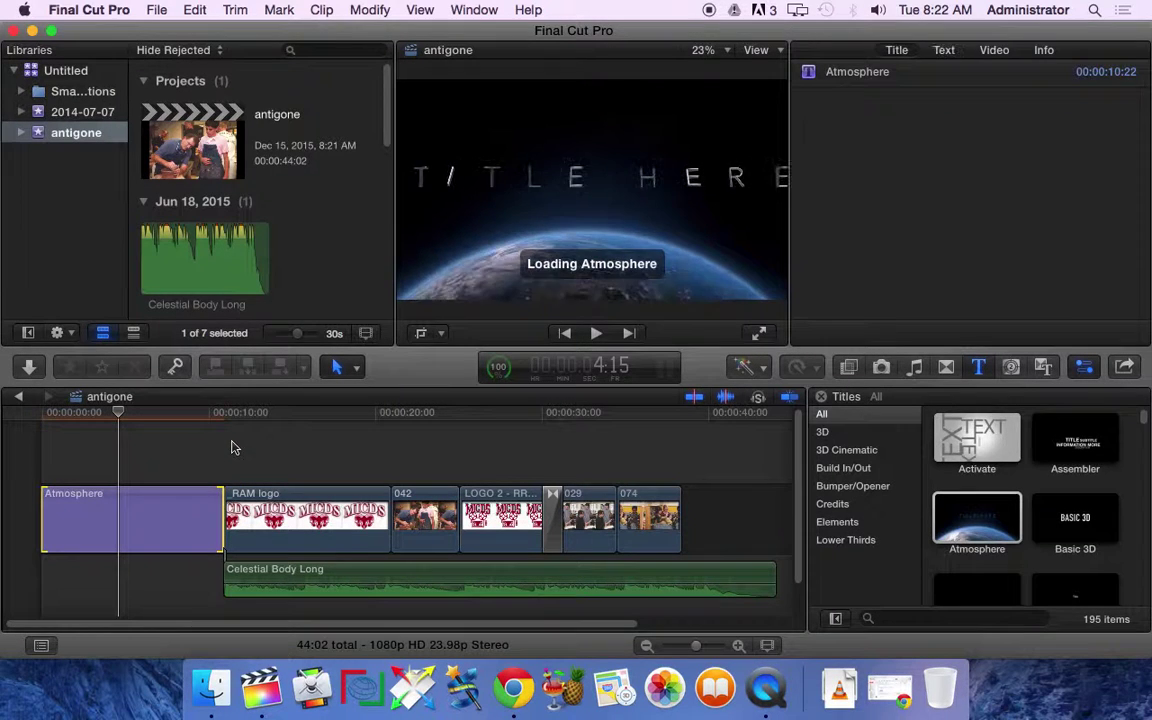
mouse_move(231, 448)
mouse_down()
mouse_move(195, 470)
mouse_move(120, 480)
mouse_up()
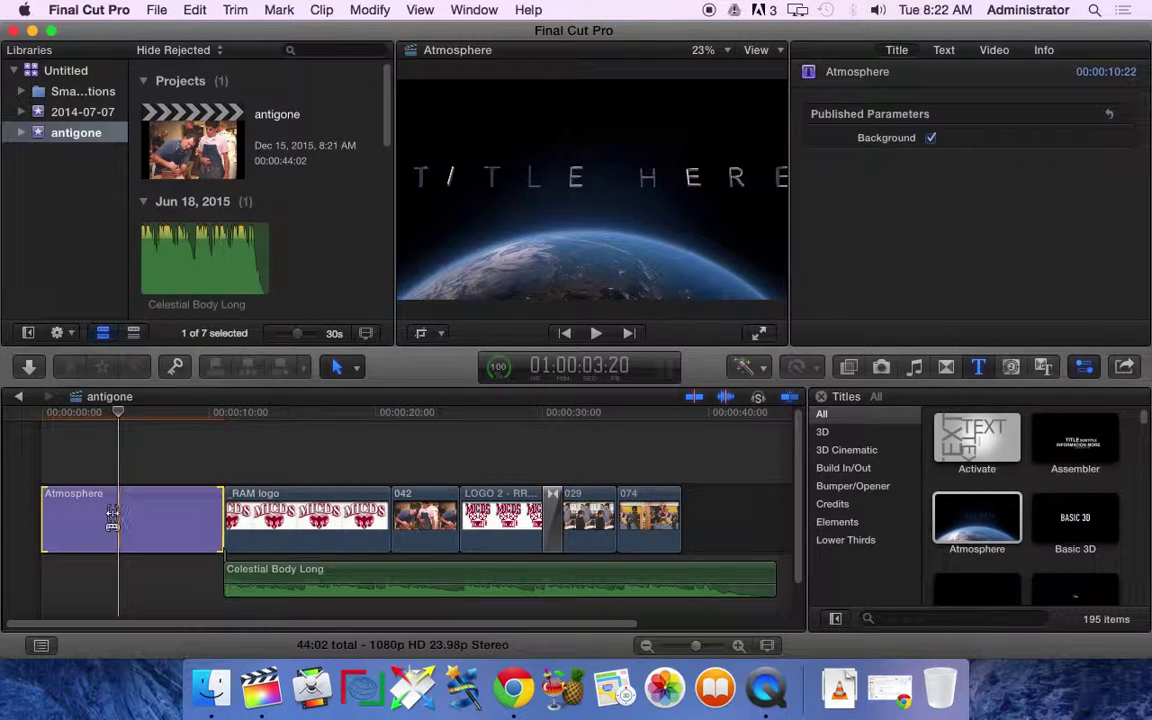
right_click(99, 518)
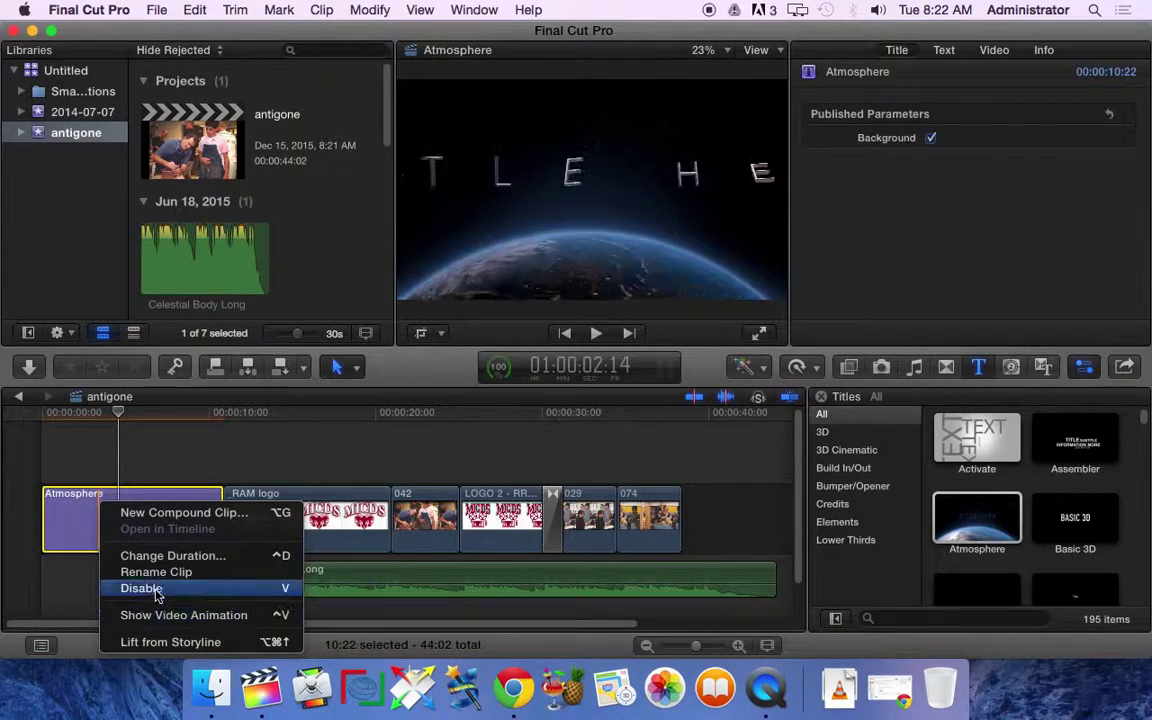
click(106, 586)
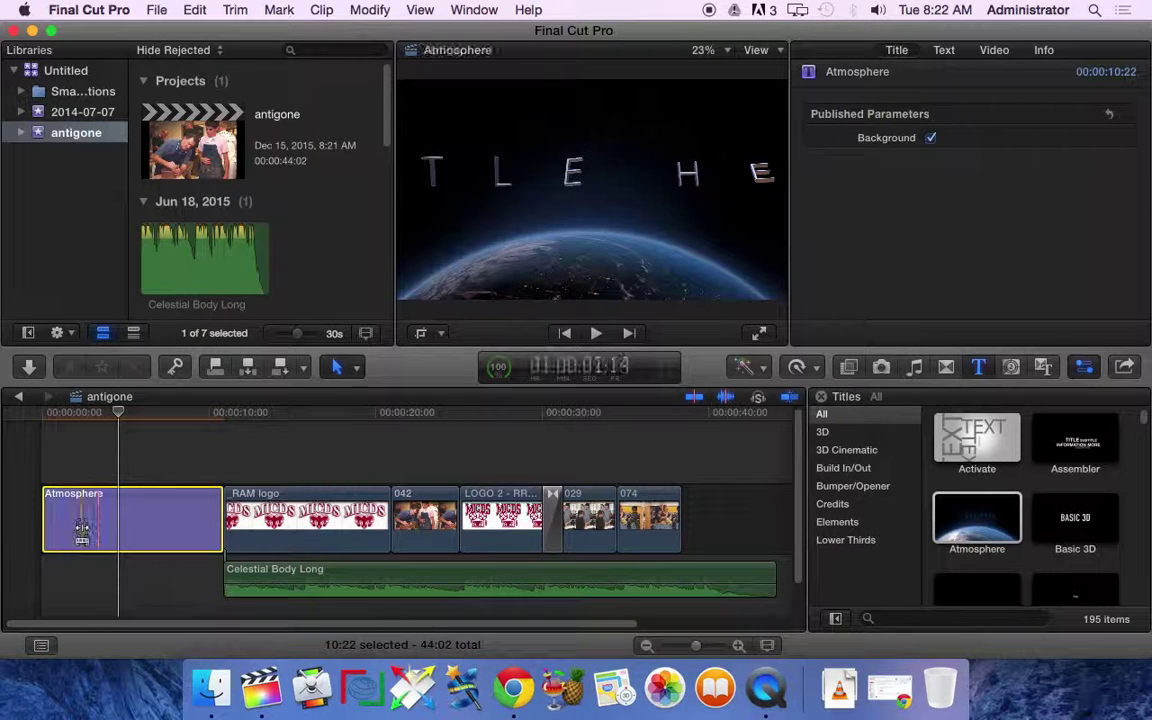
key(Delete)
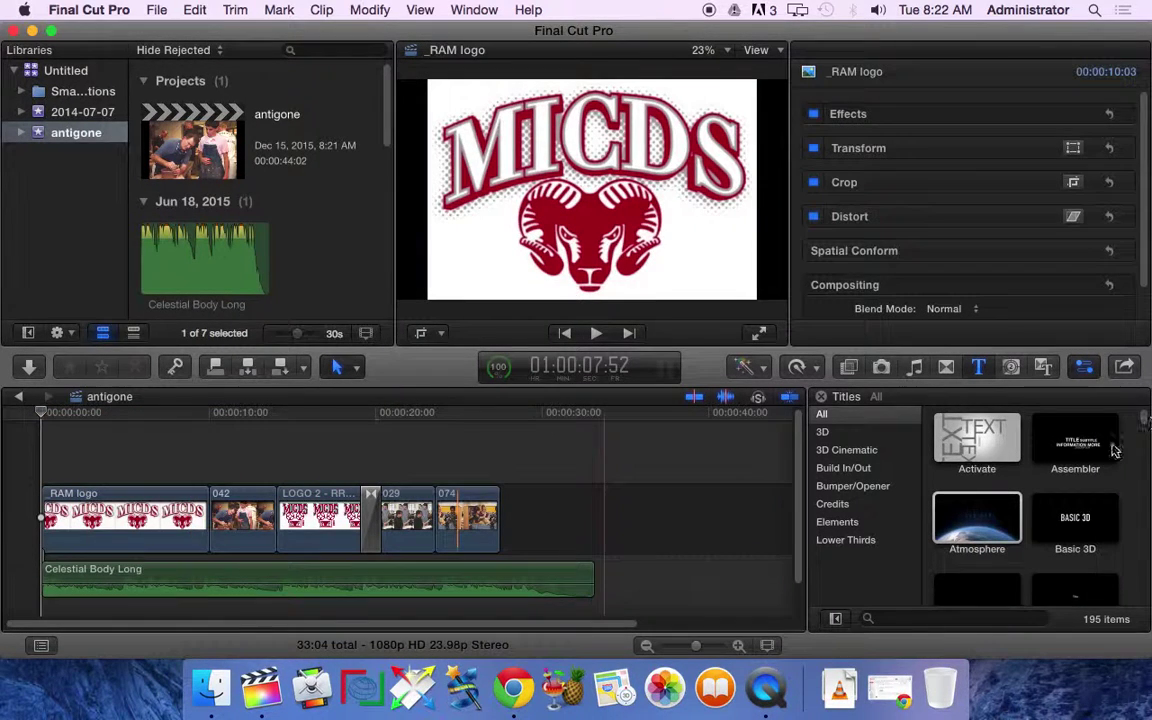
Add a Basic Title above the RAM logo clip in the timeline.
mouse_move(1065, 448)
mouse_down()
mouse_move(1125, 403)
mouse_move(980, 390)
mouse_up()
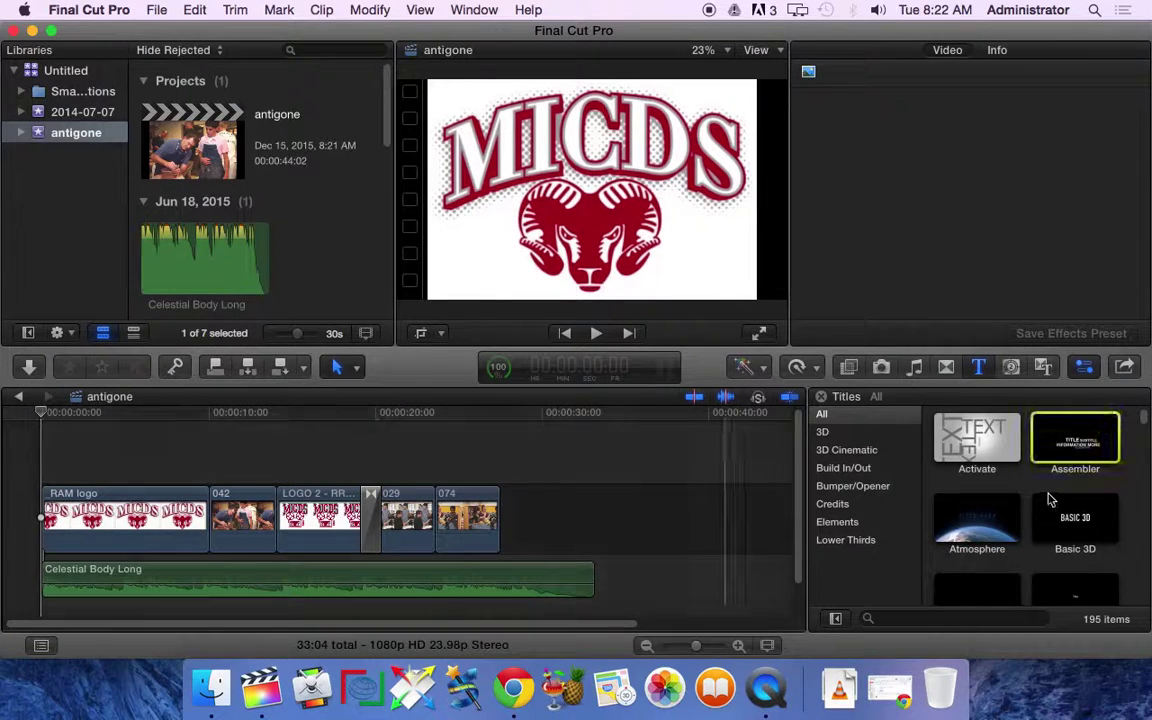
scroll(1070, 567, down, 2)
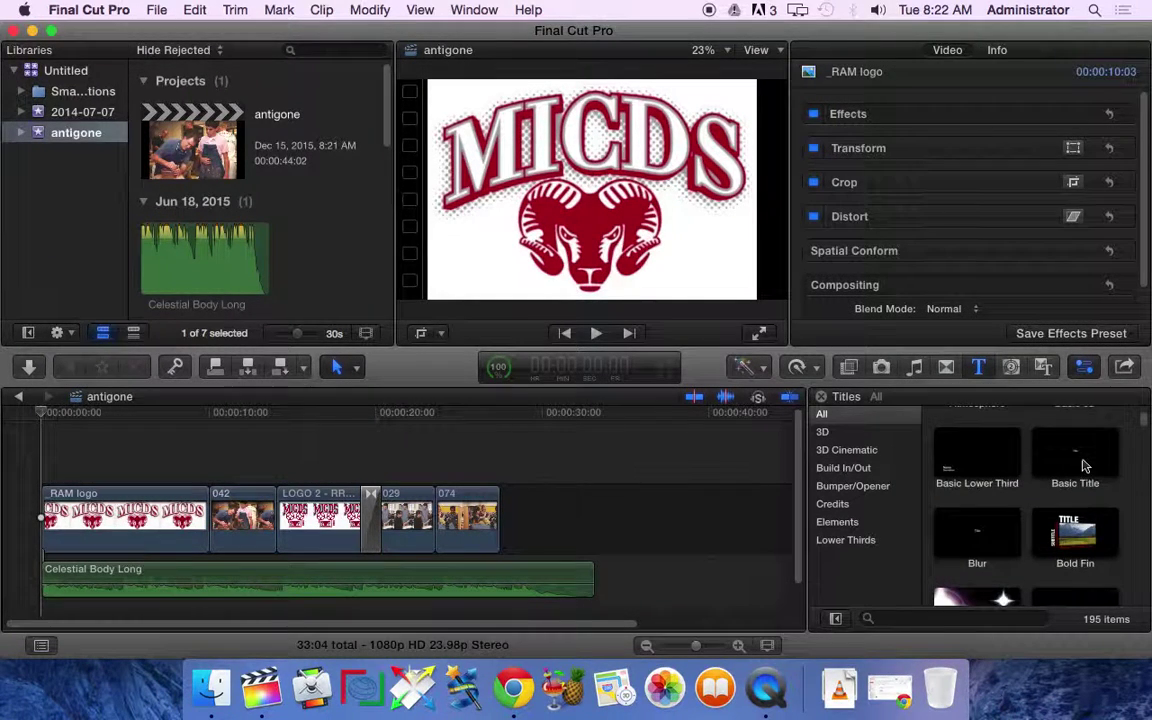
drag(1085, 466, 60, 445)
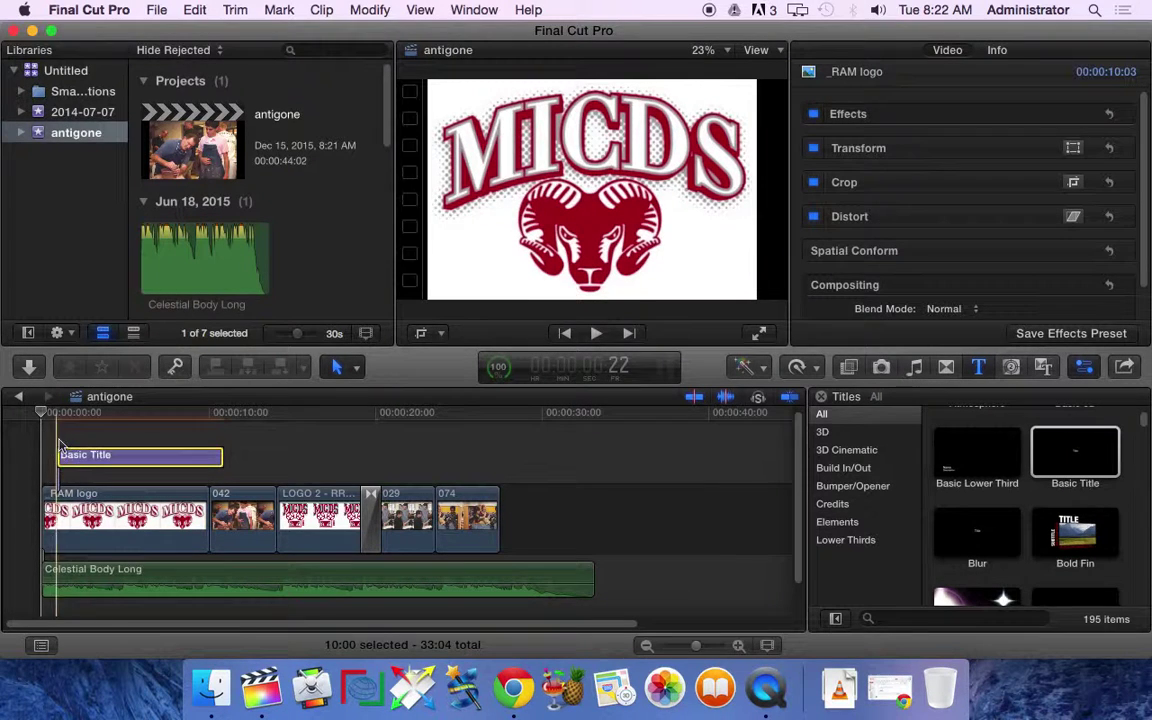
click(126, 418)
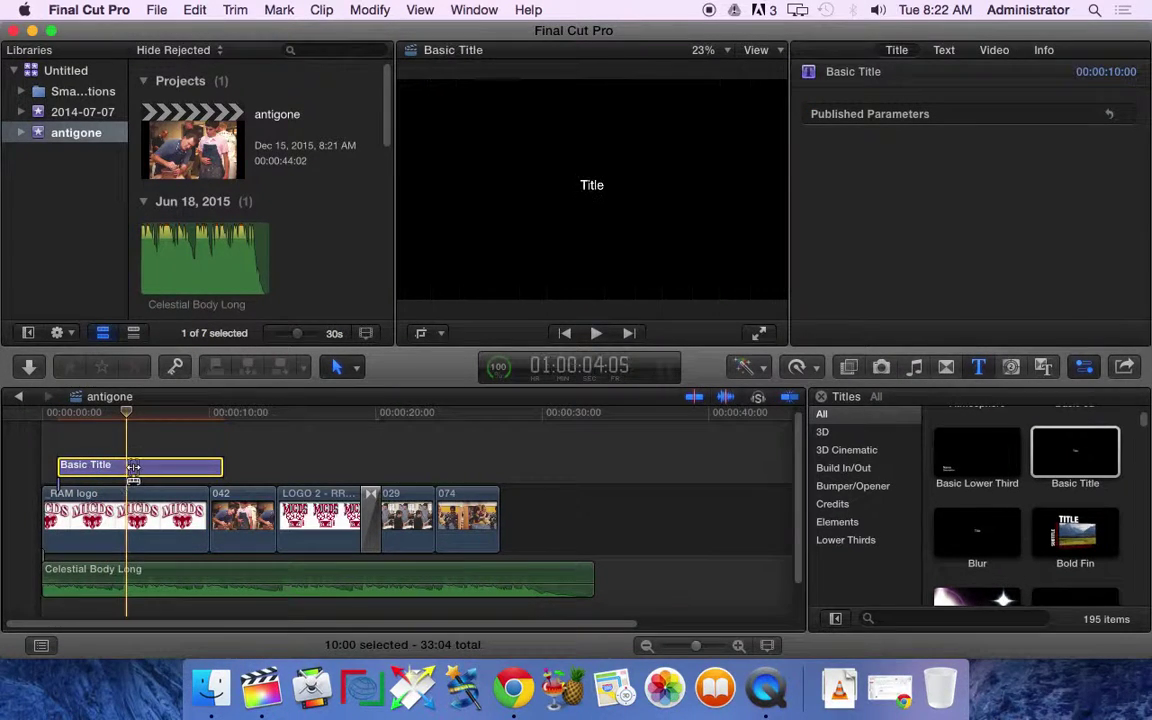
drag(134, 467, 155, 470)
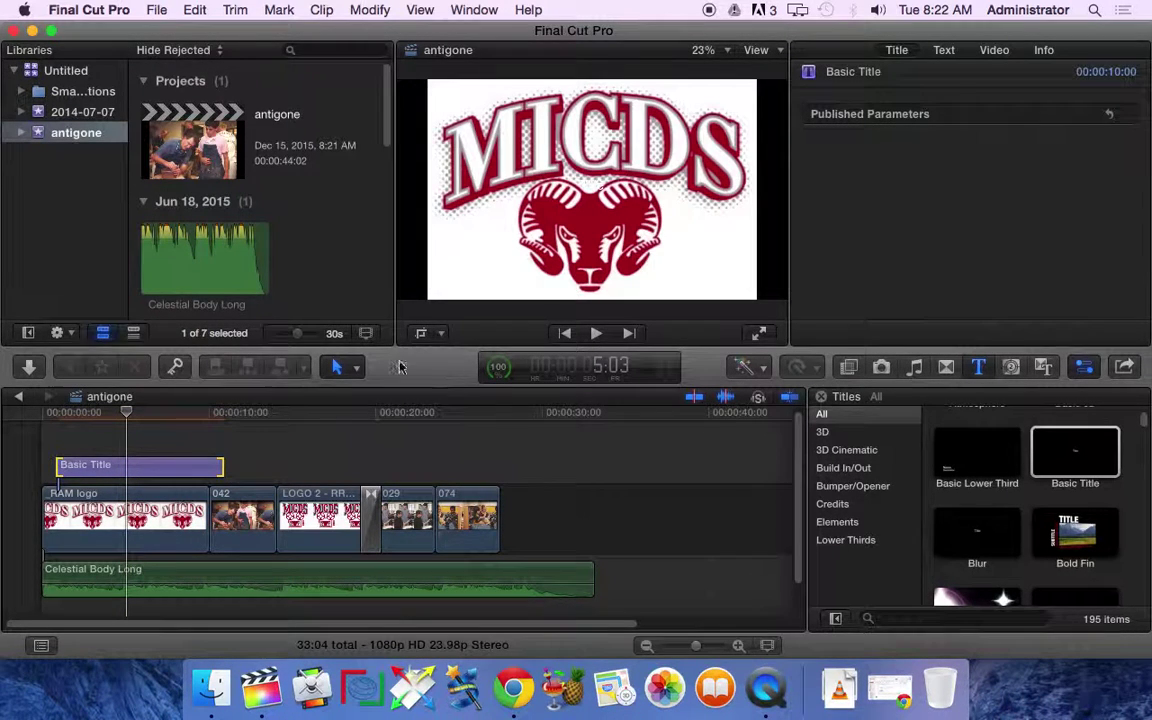
Move the Basic Title to start near 10 seconds over clip 042 and review the pottery shot.
click(357, 368)
click(360, 393)
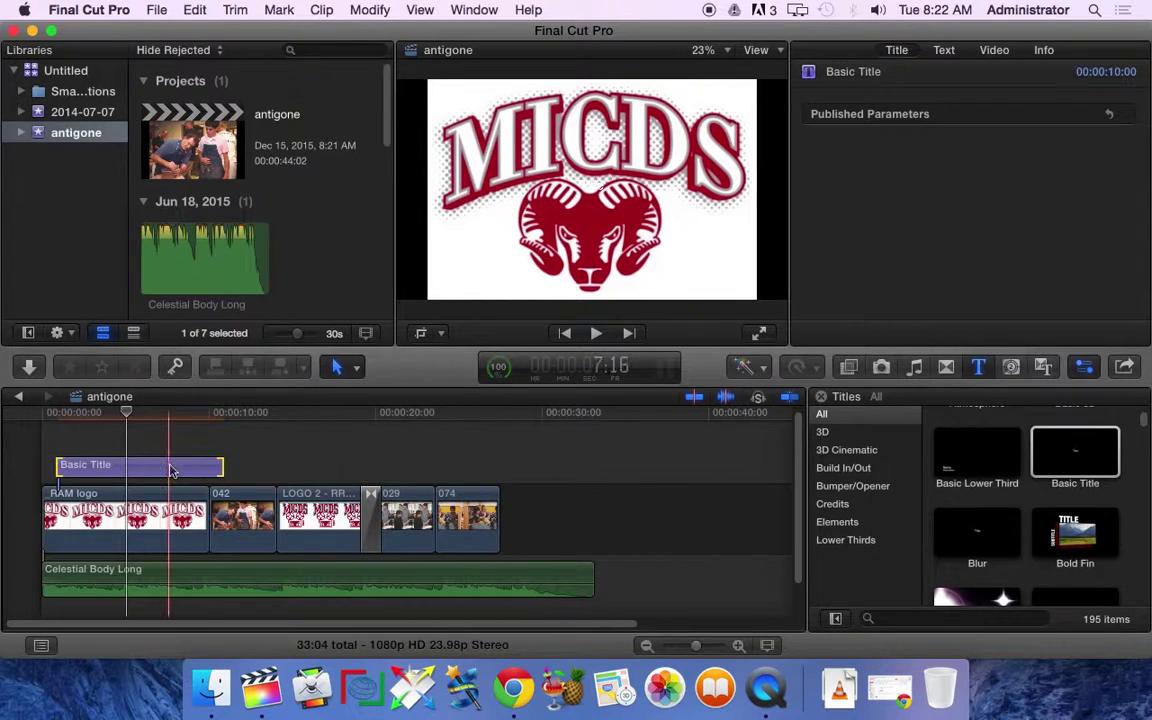
mouse_move(211, 466)
mouse_down()
mouse_move(283, 463)
mouse_move(229, 466)
mouse_up()
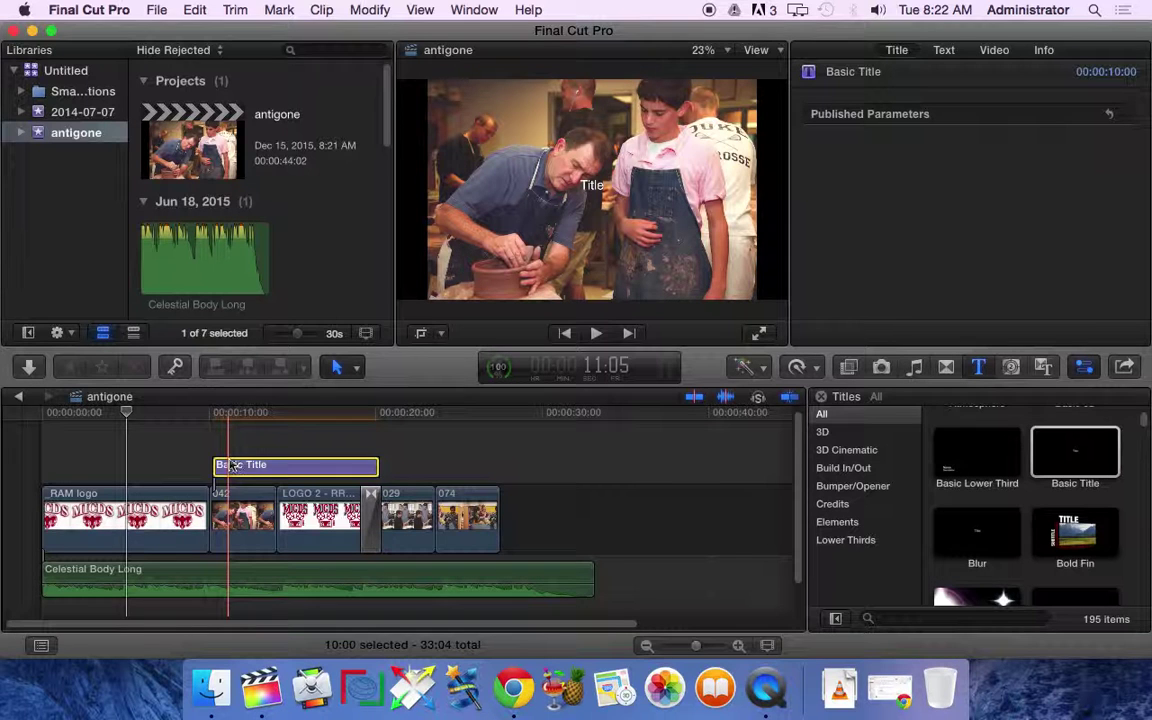
click(274, 414)
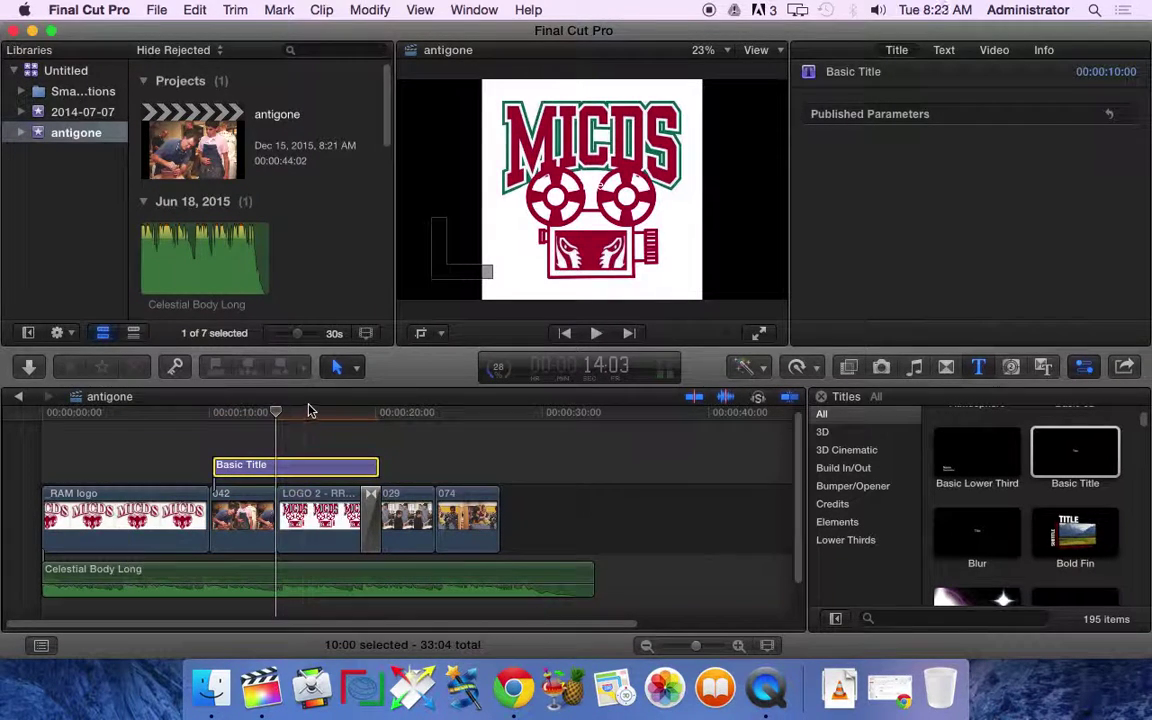
drag(215, 412, 243, 420)
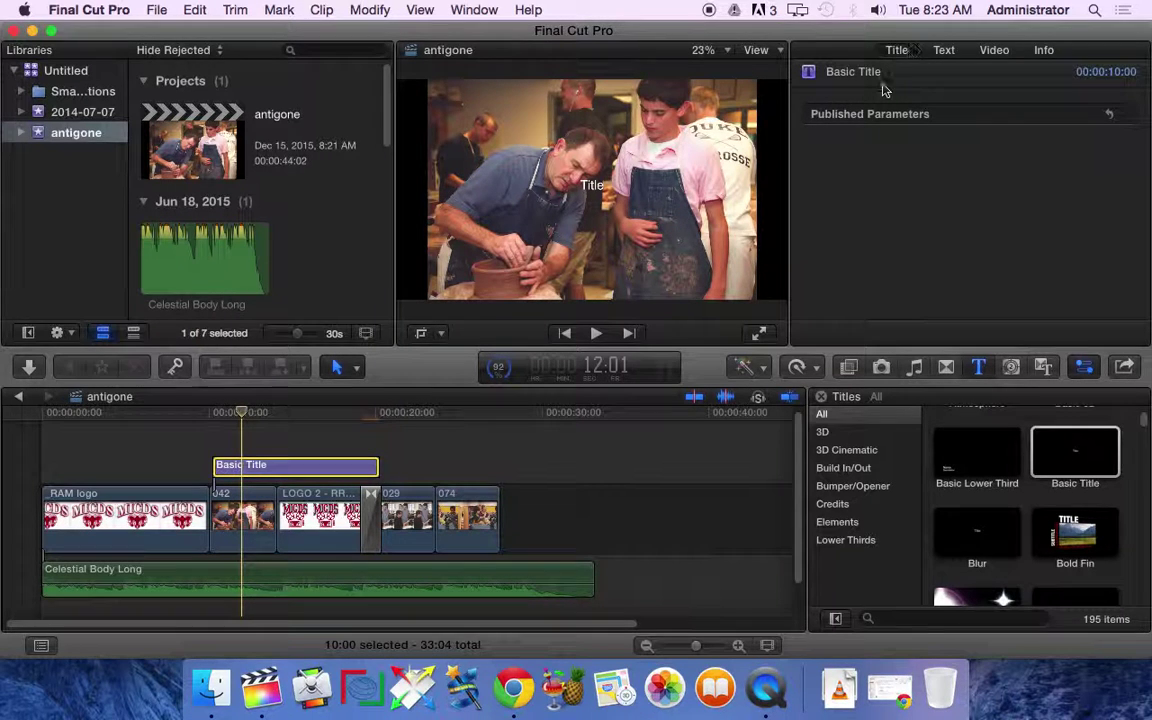
Replace the placeholder title text with 'amtigone' and set its size to 205.
double_click(252, 463)
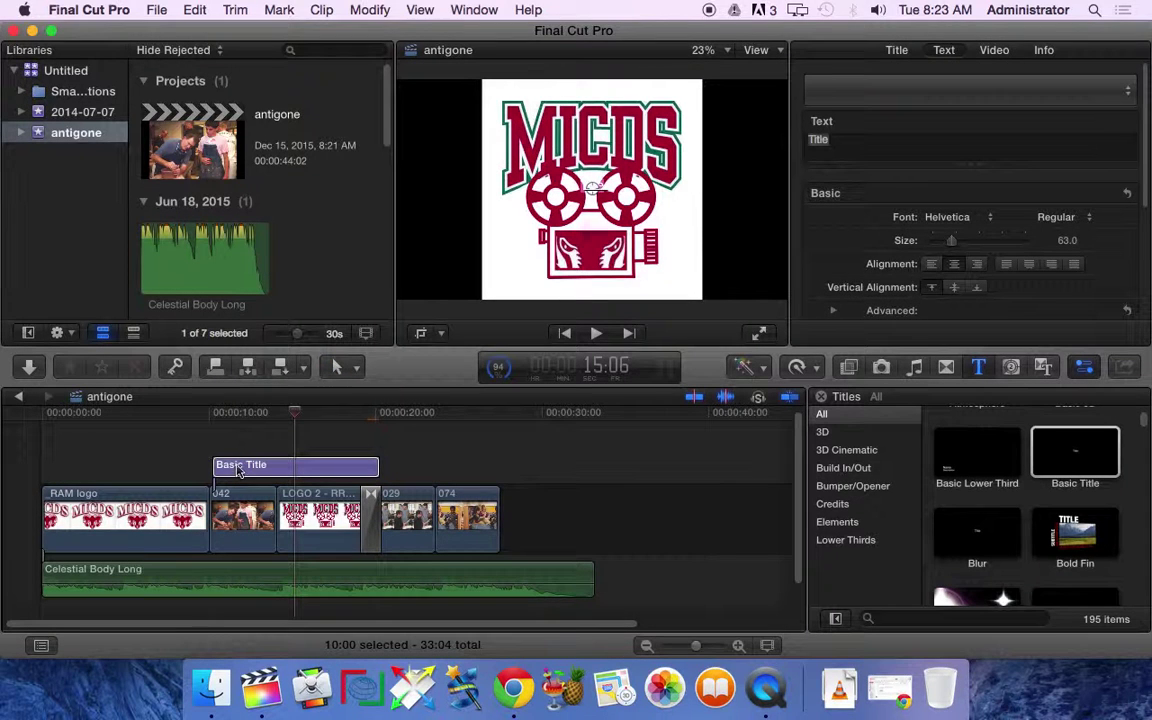
drag(250, 411, 240, 411)
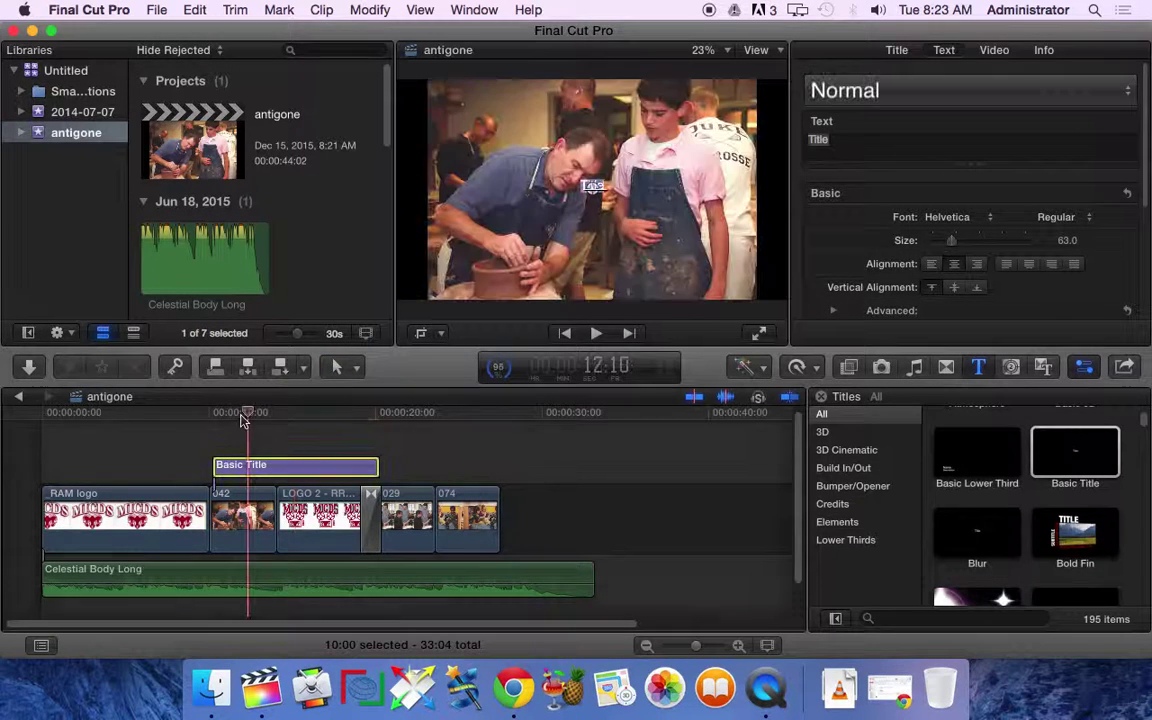
double_click(826, 140)
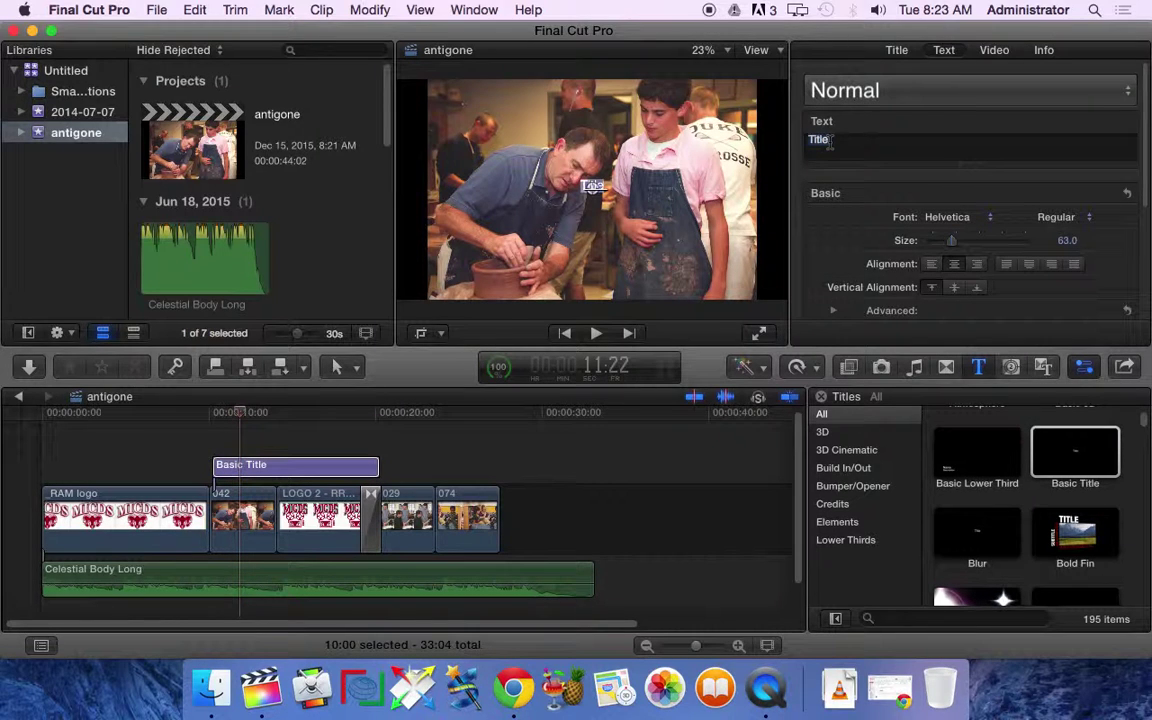
text(amtigome)
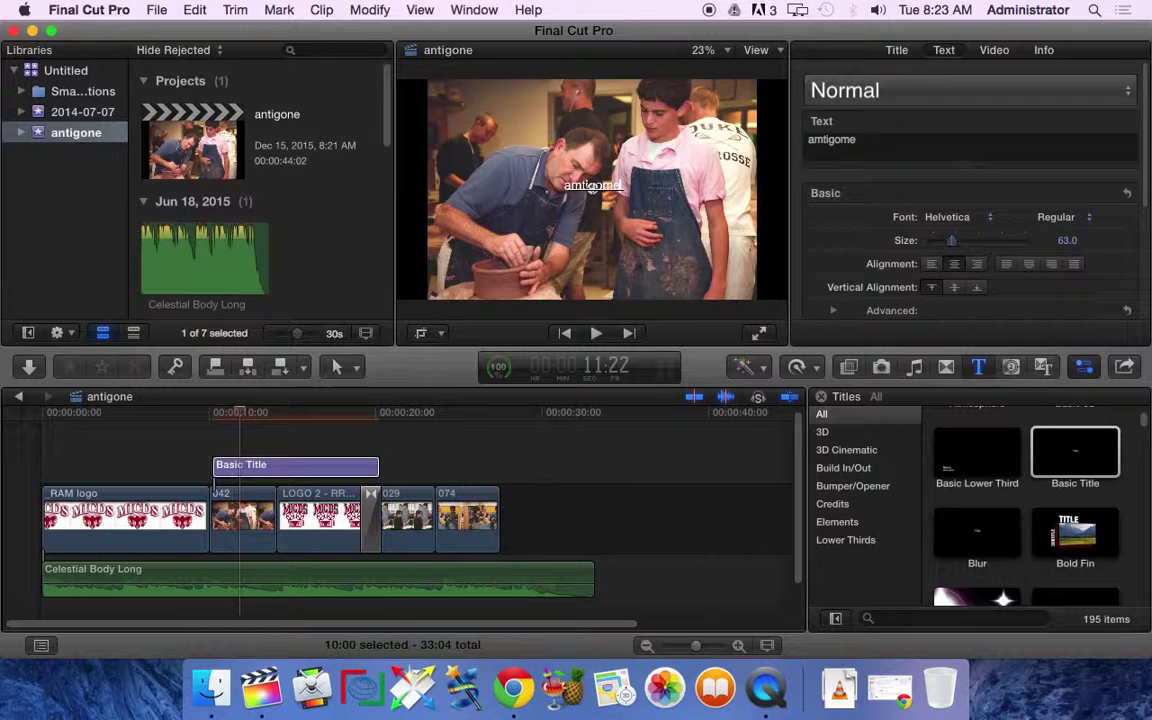
key(BackSpace)
key(BackSpace)
text(ne)
drag(952, 249, 1000, 243)
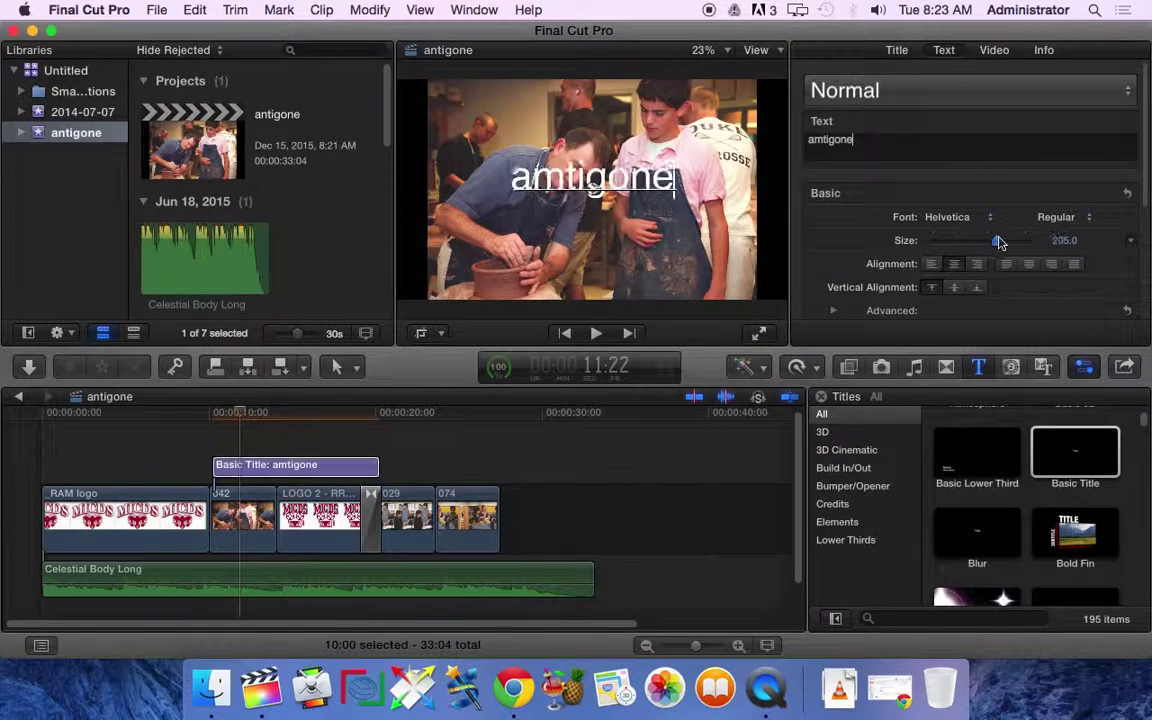
Set the title font to Hiragino Kaku Gothic Std and scroll through the style sections.
click(988, 217)
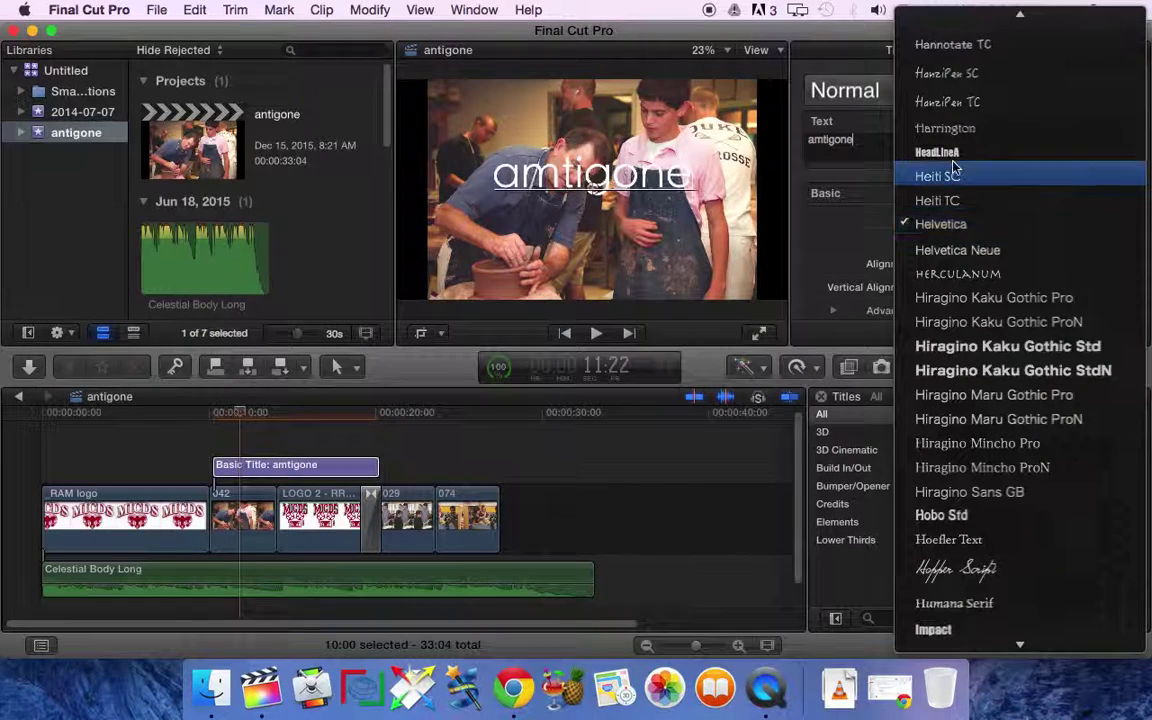
click(963, 346)
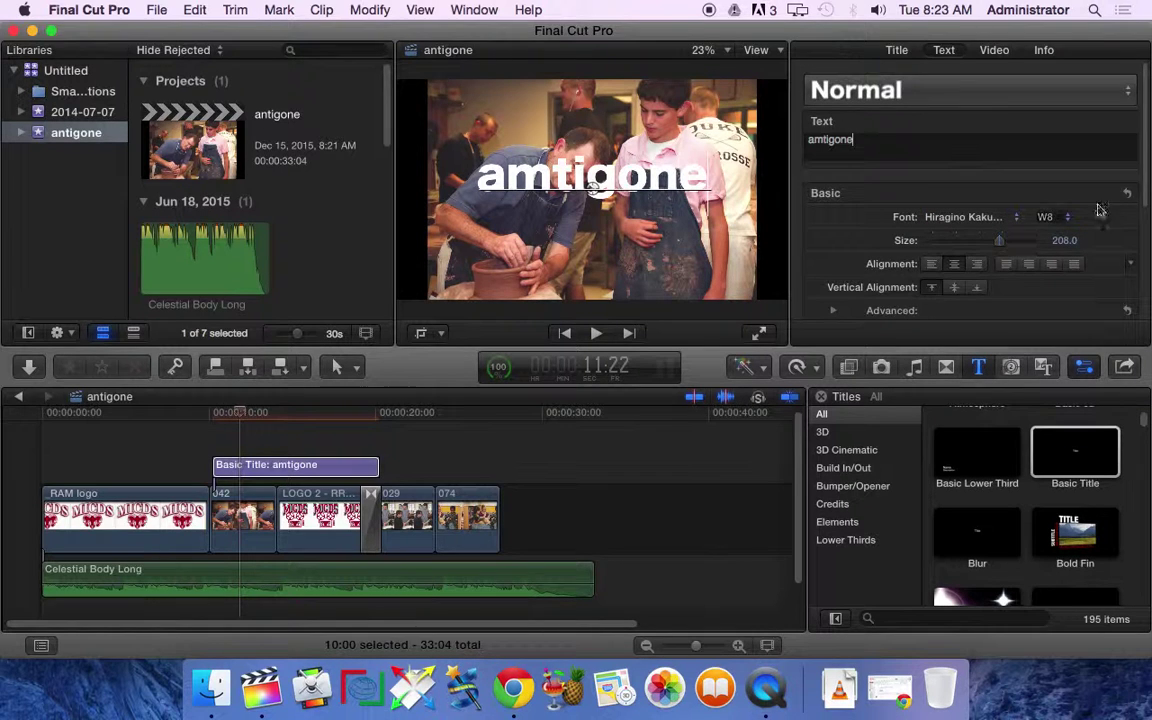
scroll(1100, 210, down, 5)
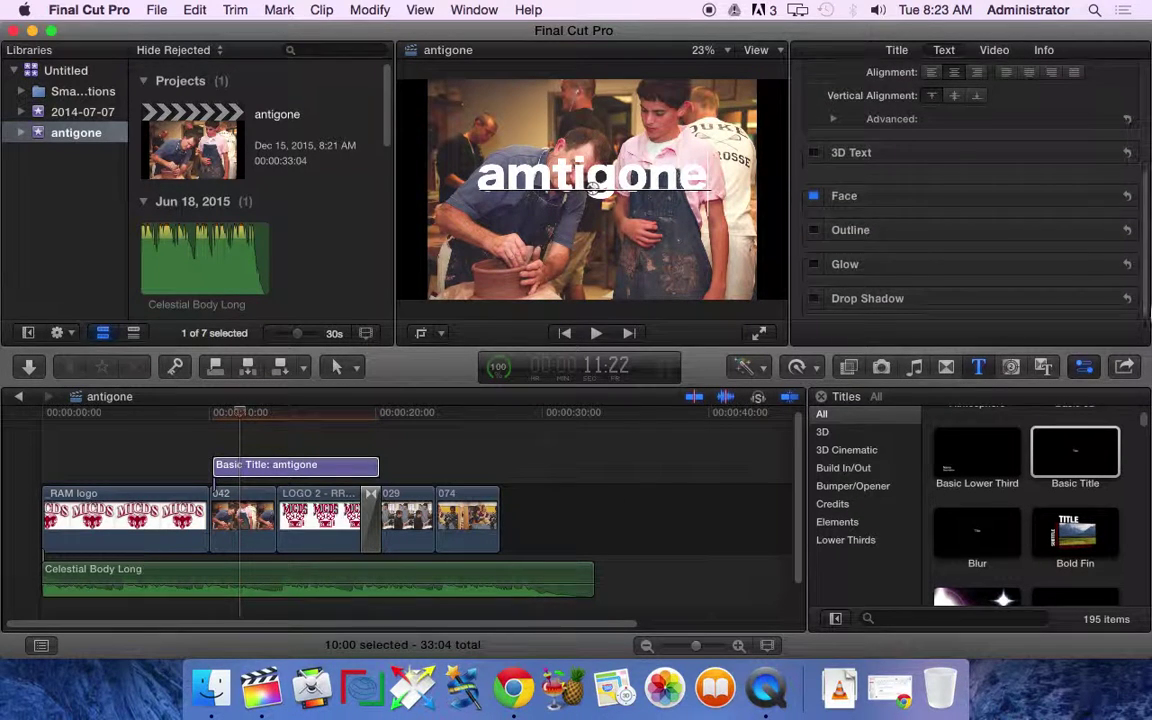
scroll(1131, 206, up, 1)
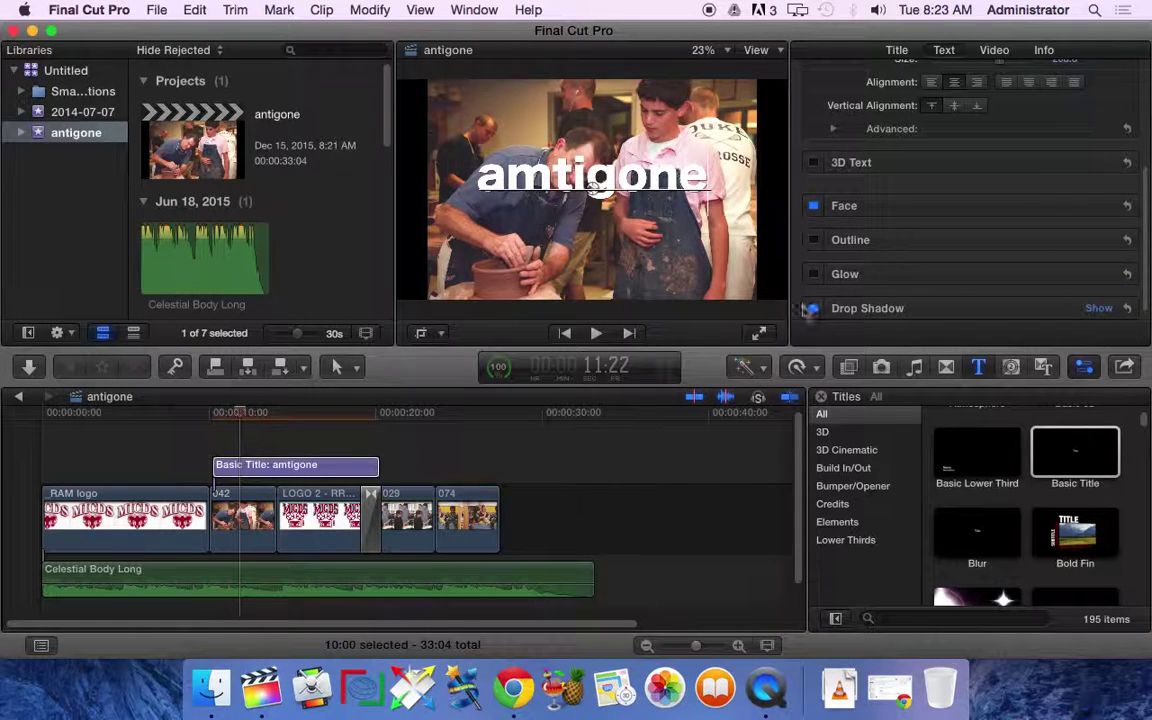
Fill the title's face with yellow, then play the title clip from its start.
click(1098, 207)
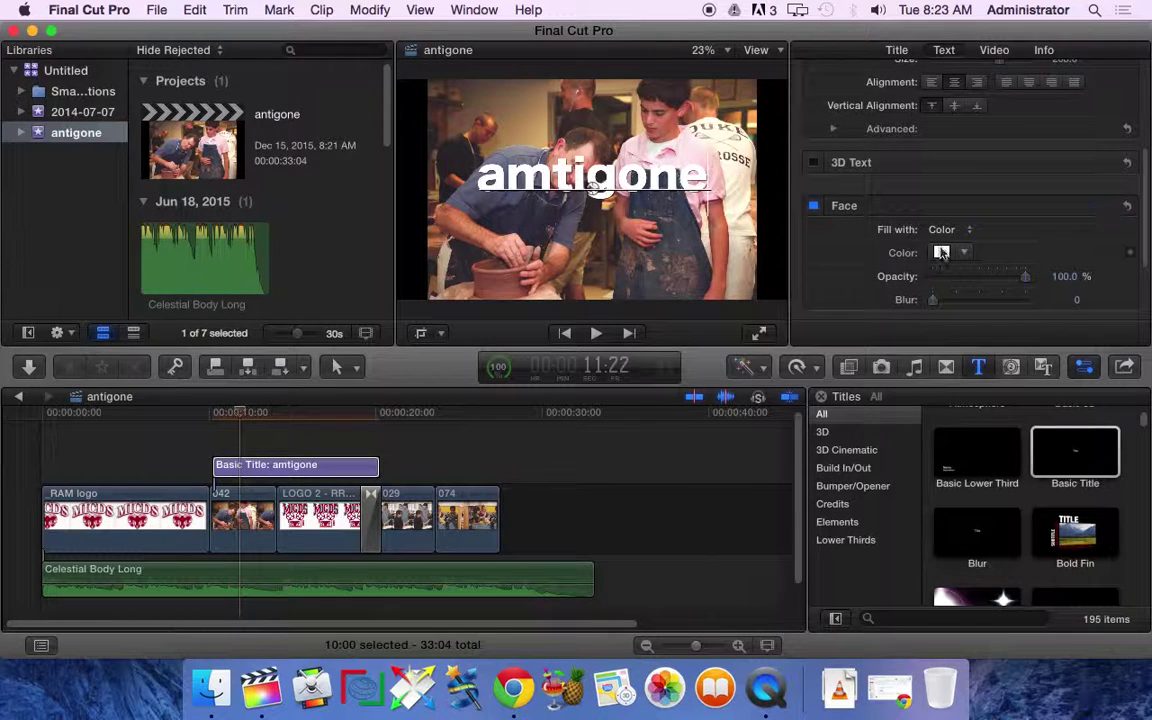
click(963, 252)
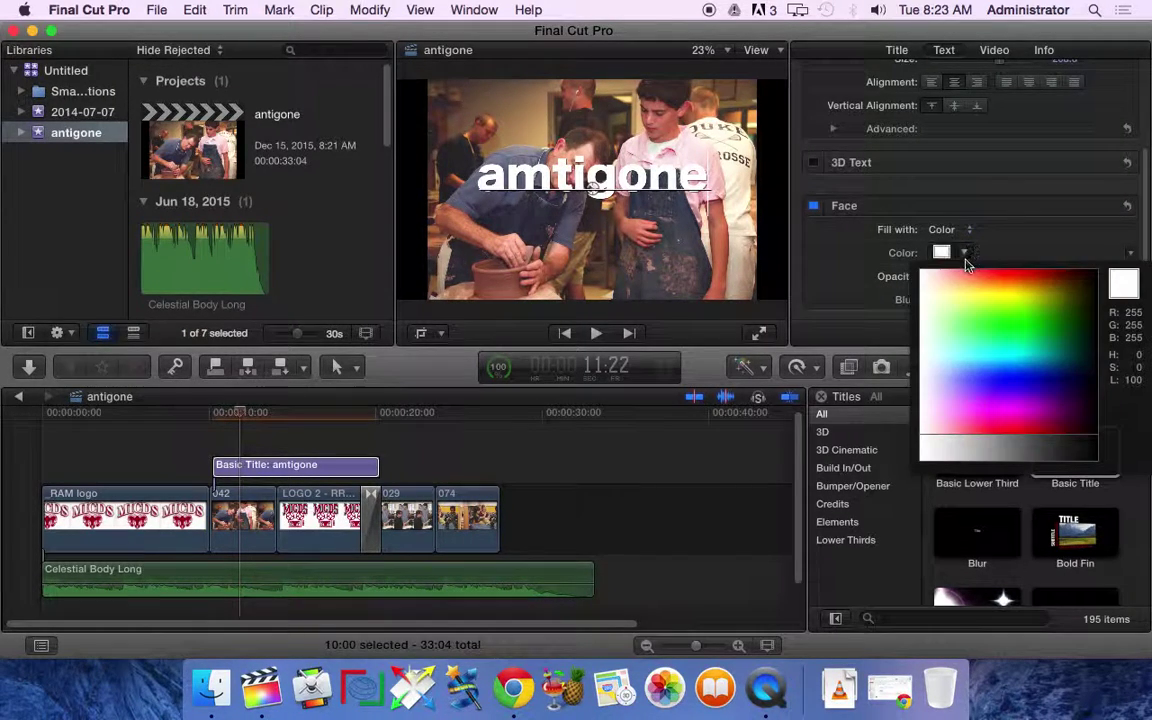
drag(964, 270, 907, 264)
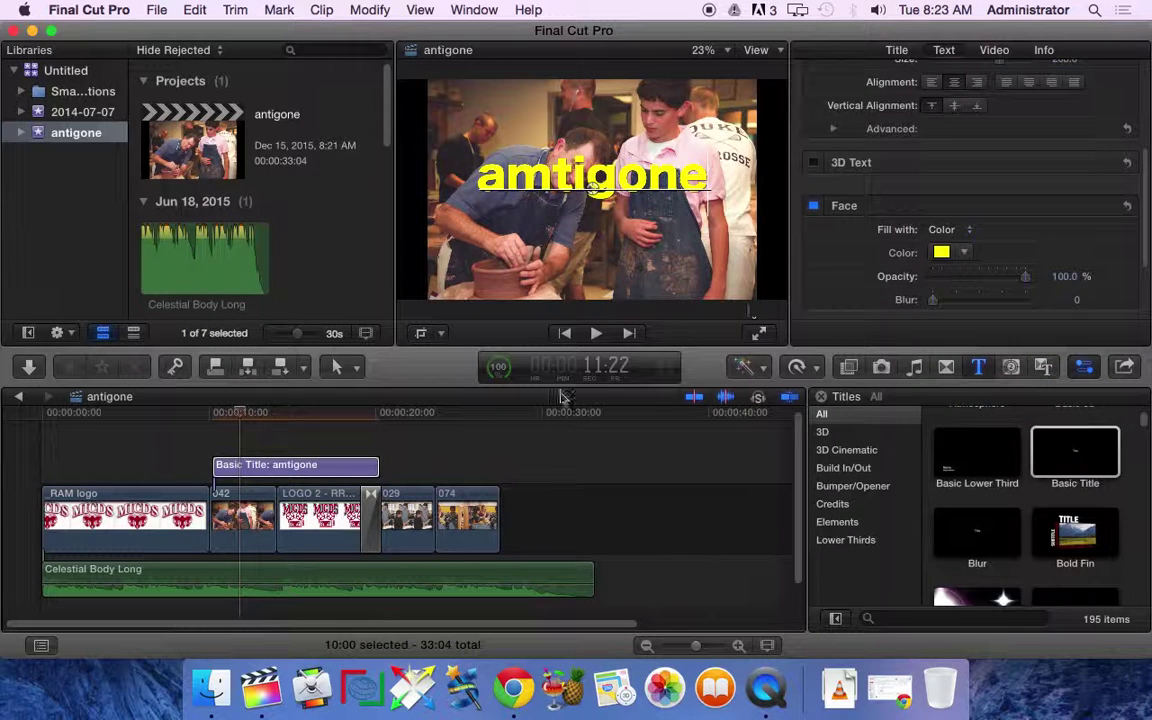
click(232, 421)
key(/)
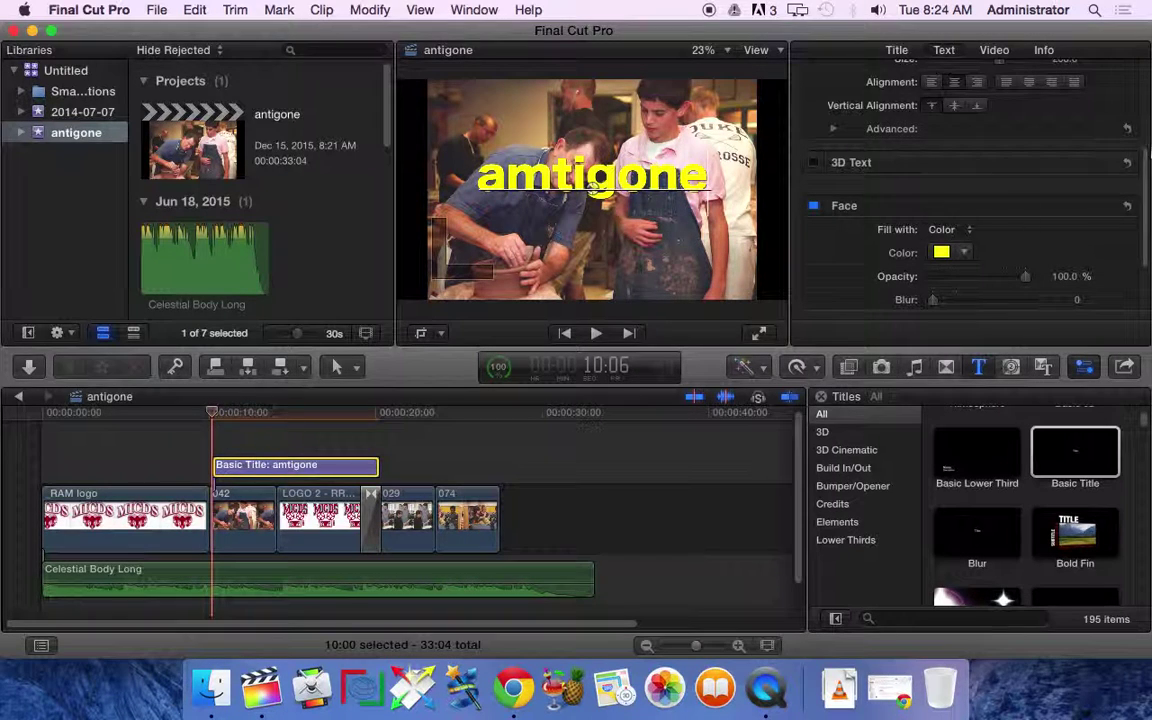
Change the title text from 'amtigone' to 'antigone' and select clip 042.
scroll(1146, 172, up, 5)
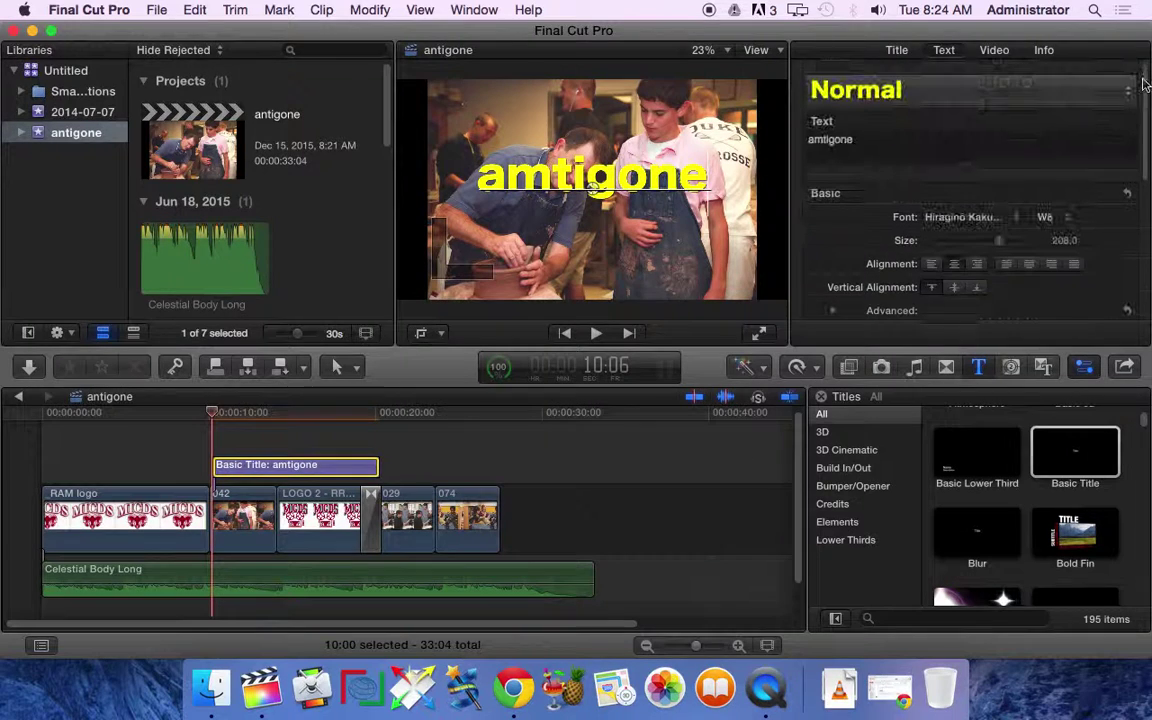
click(825, 140)
key(BackSpace)
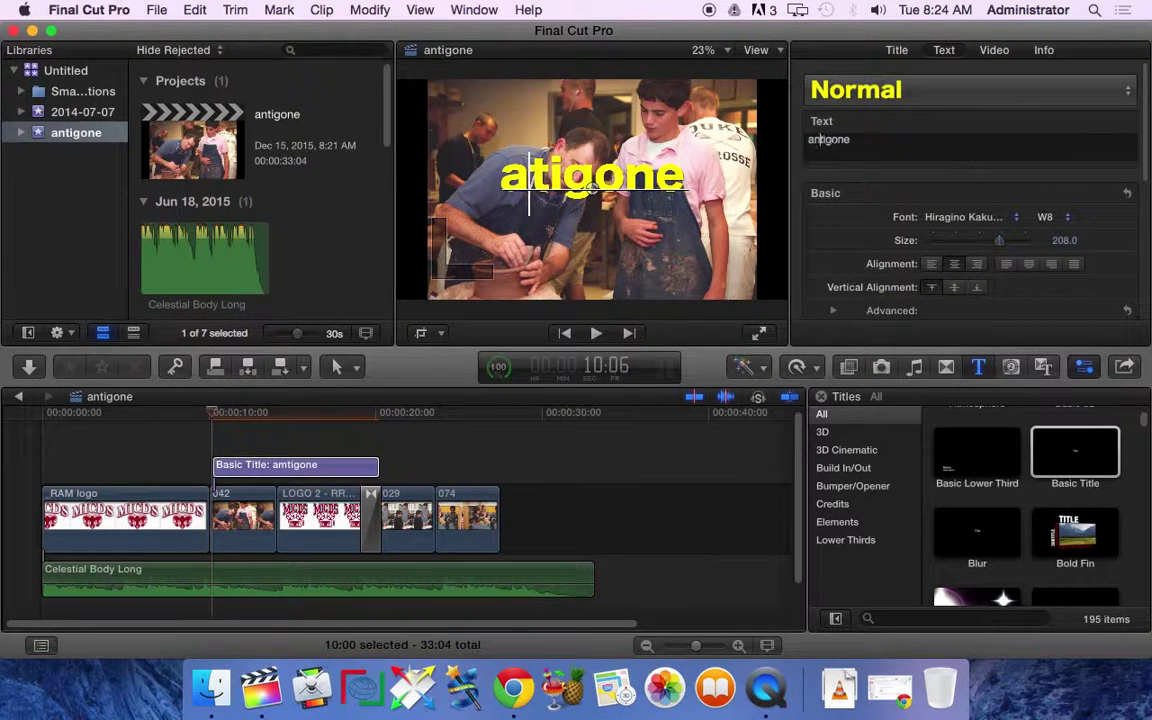
text(n)
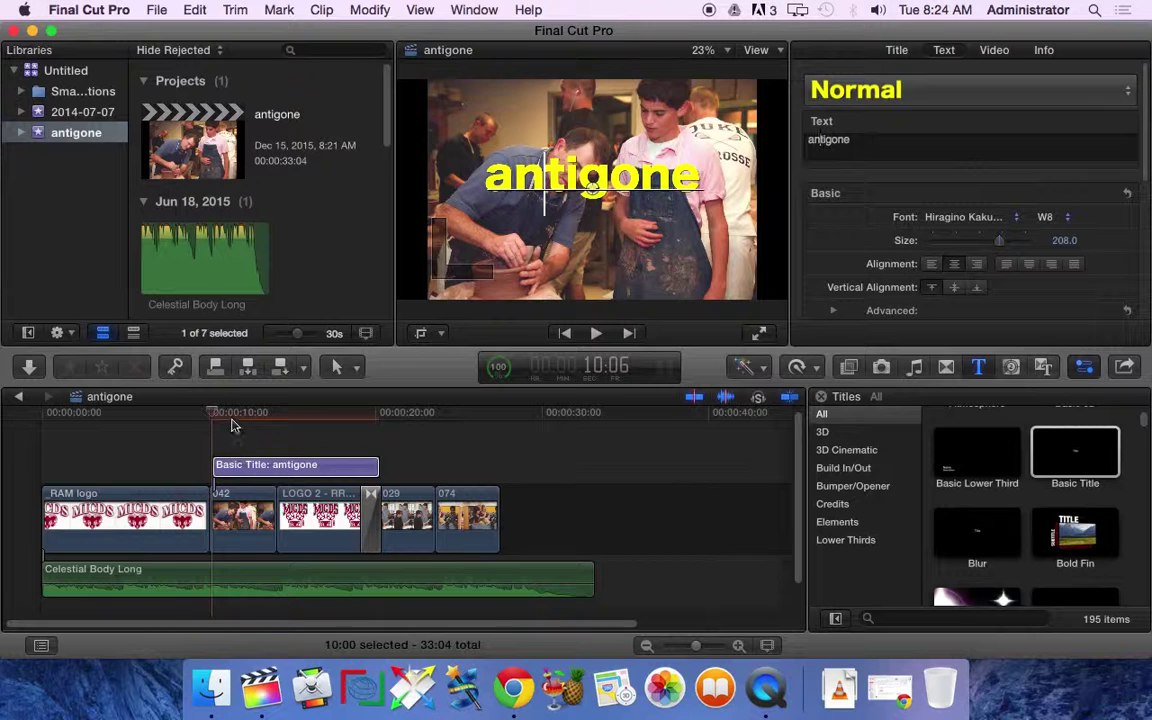
click(222, 507)
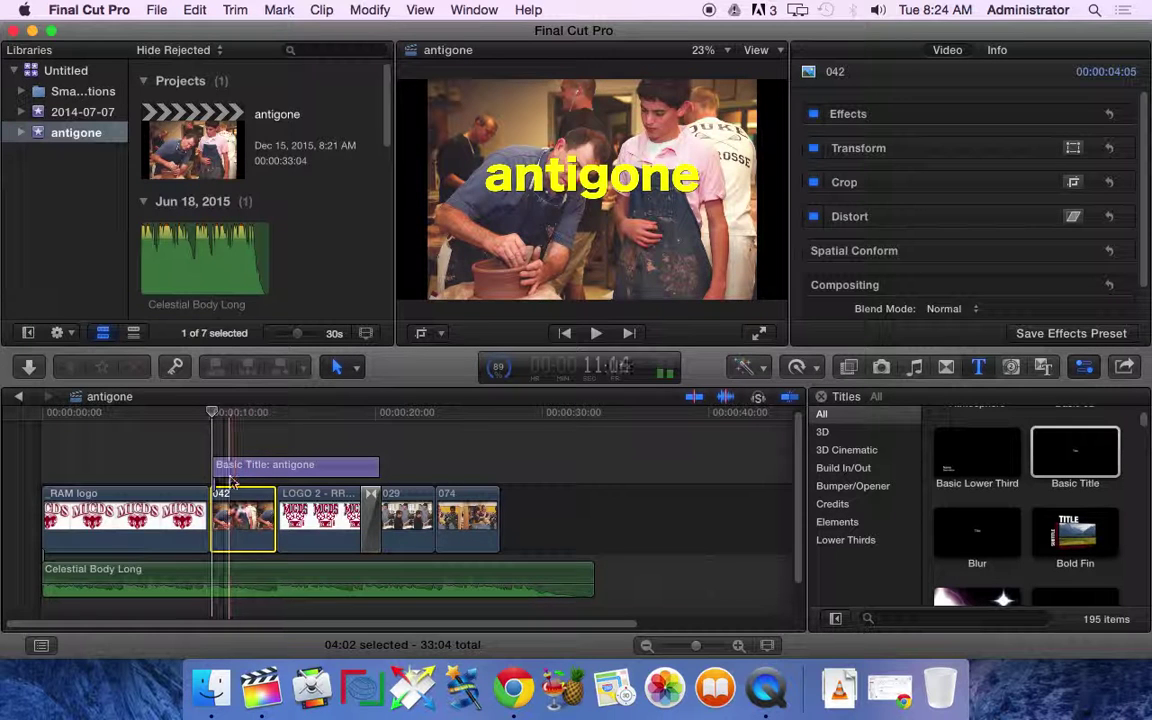
With the playhead on clip 042, switch the viewer to Crop mode.
click(229, 419)
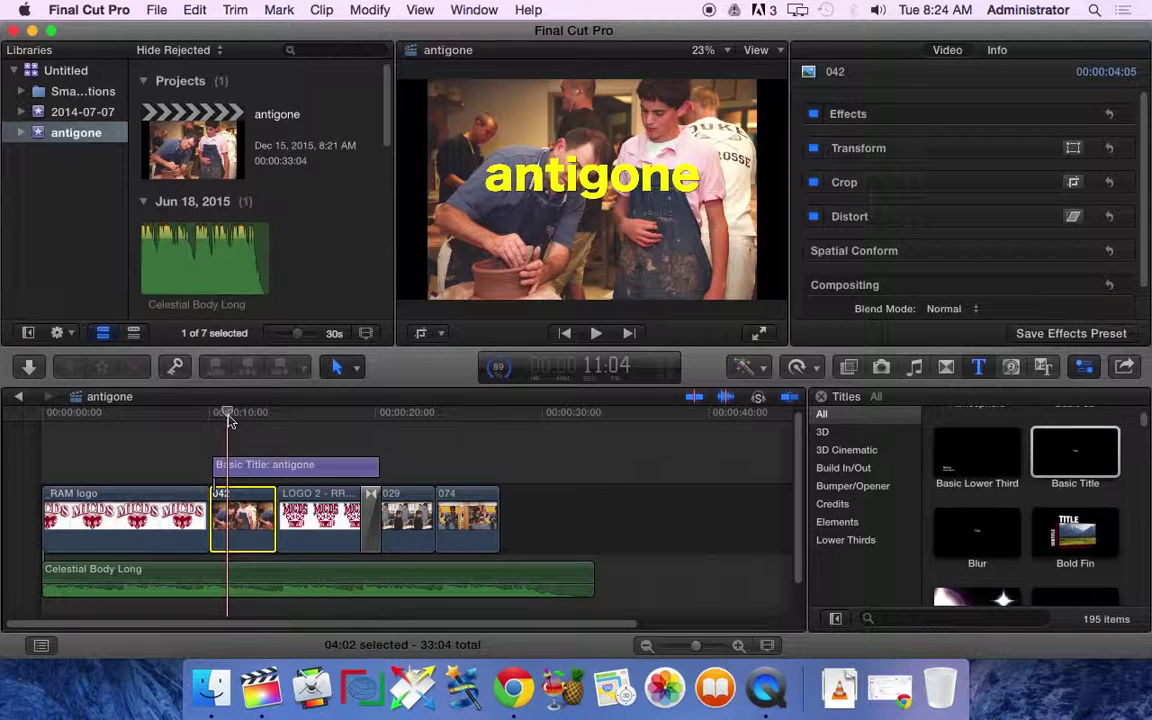
click(439, 334)
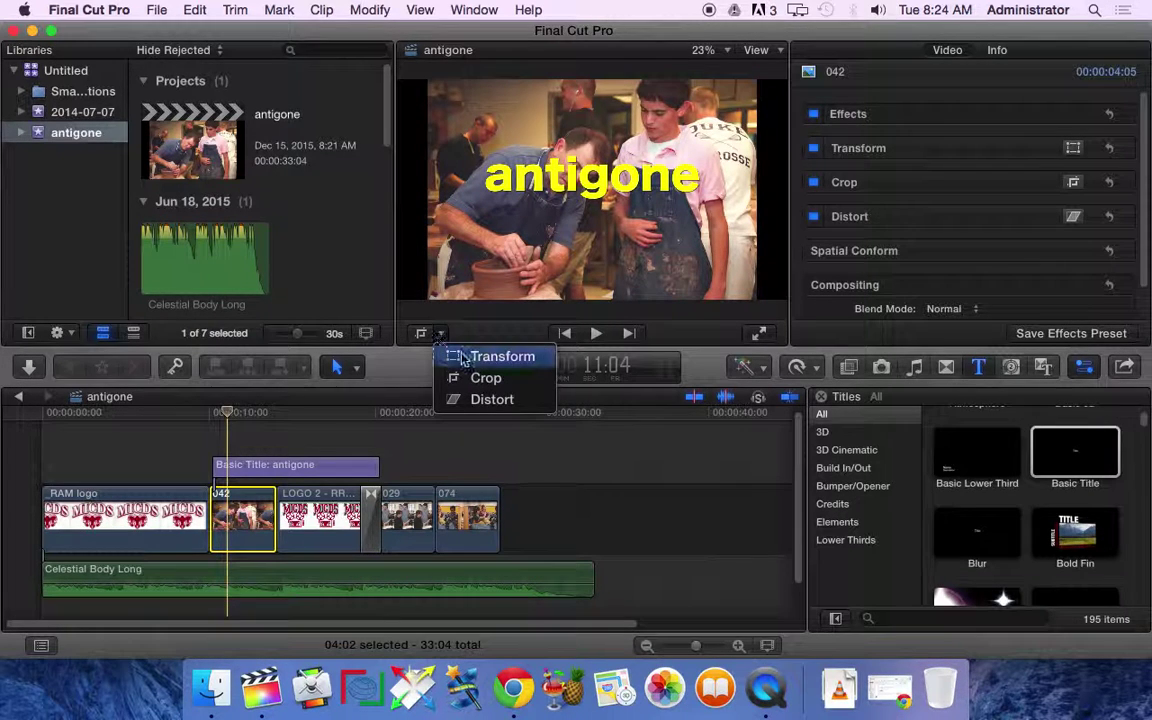
click(495, 357)
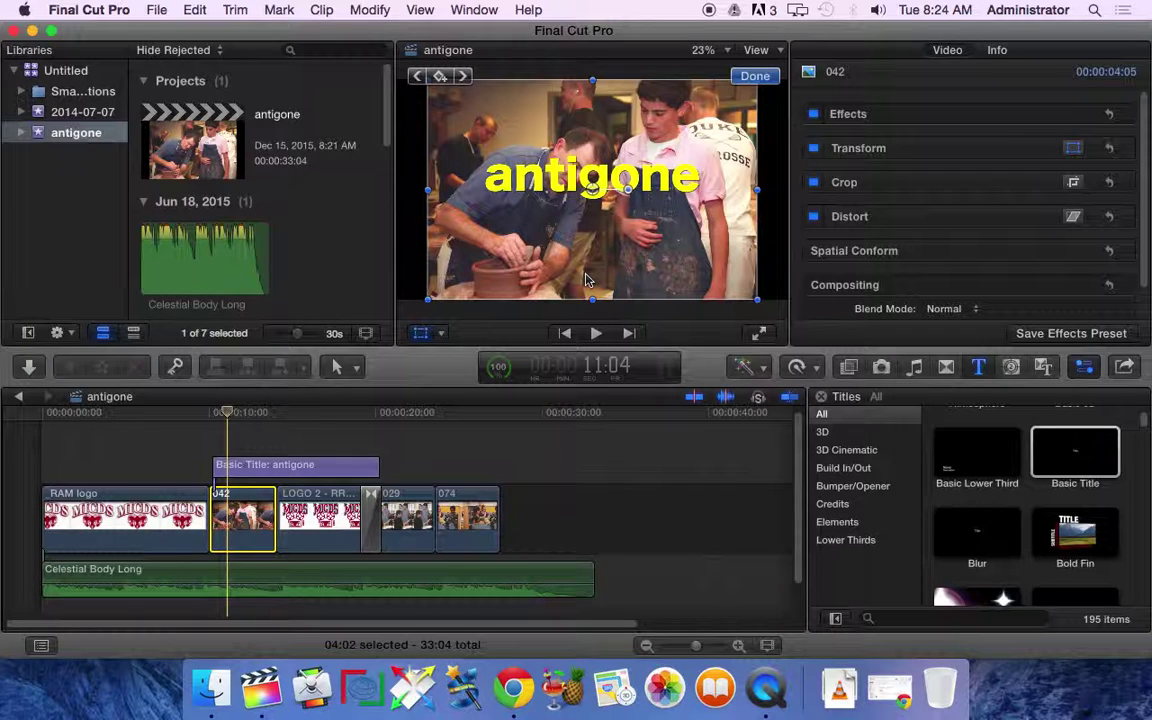
click(443, 335)
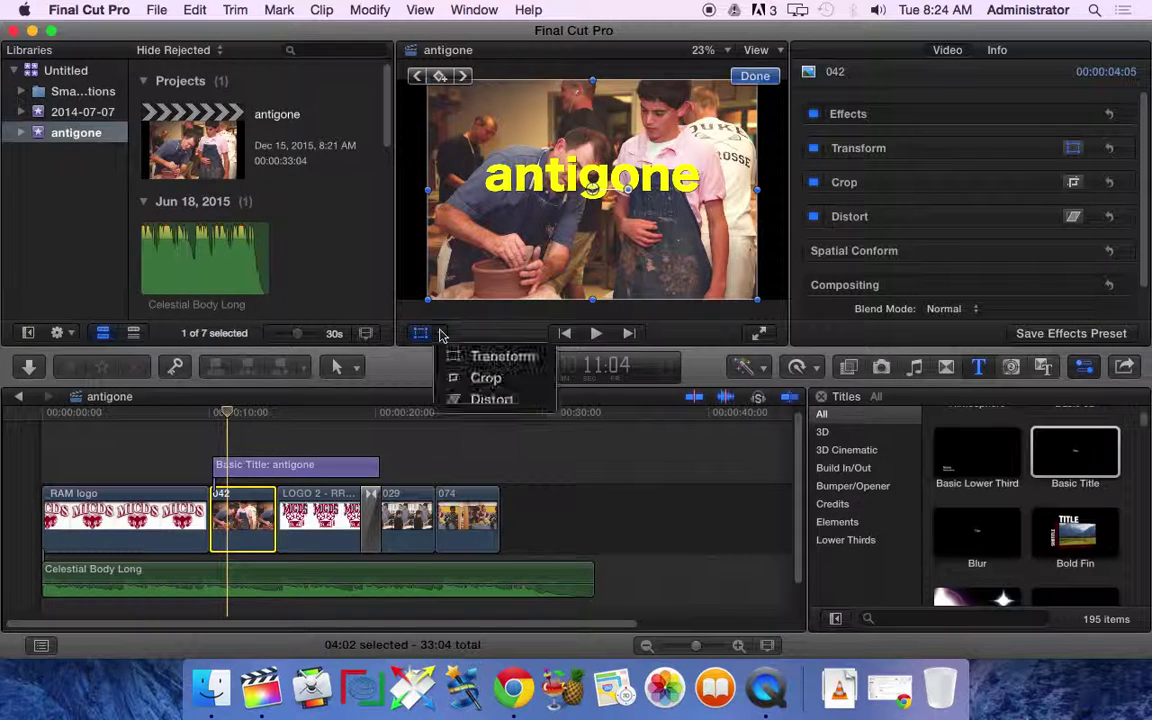
click(485, 378)
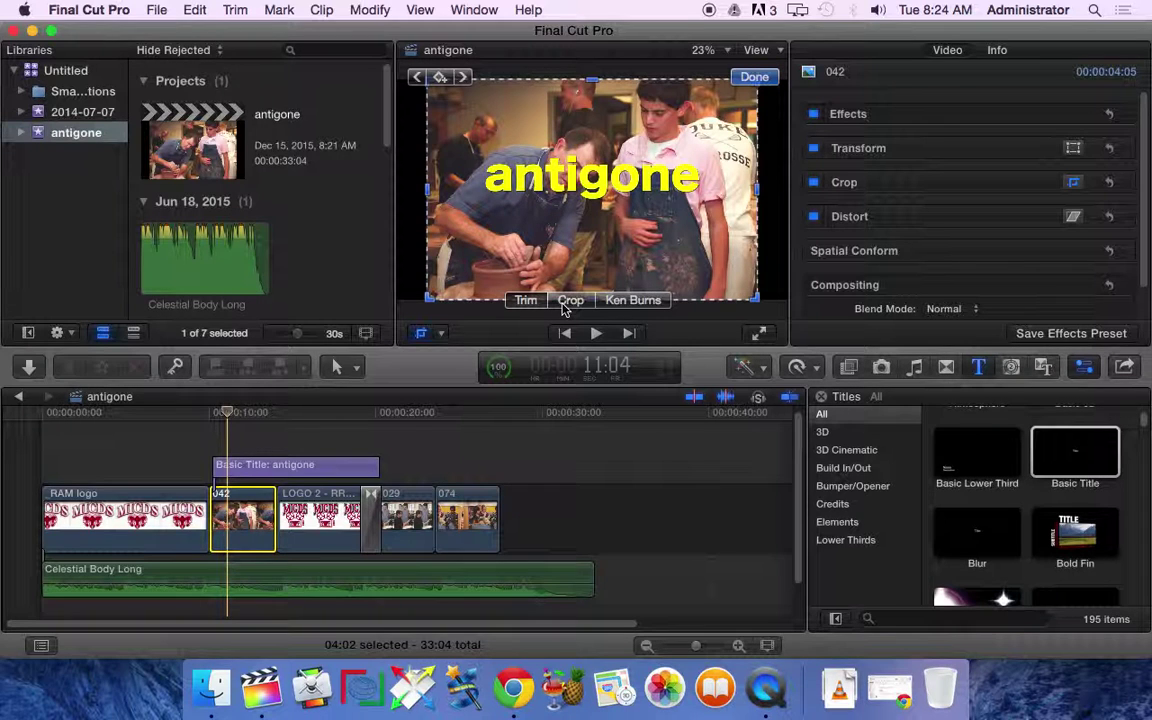
Give clip 042 a Ken Burns move whose smaller End frame zooms onto the upper centre.
click(609, 302)
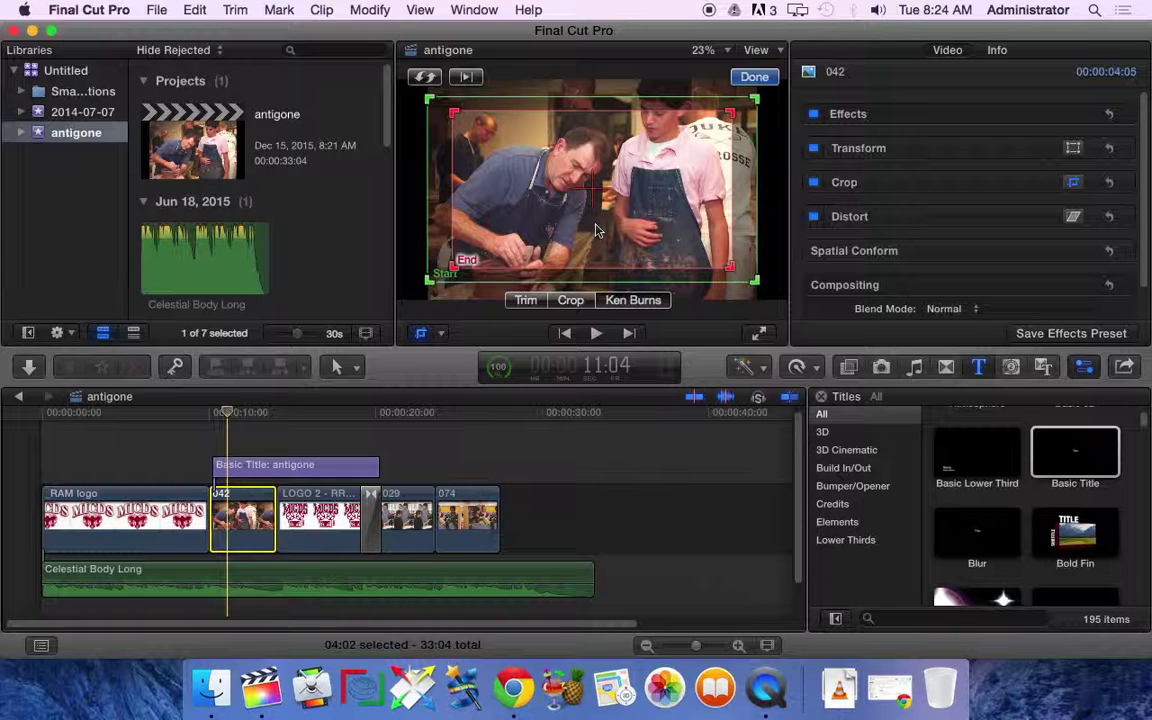
click(580, 168)
drag(580, 168, 600, 142)
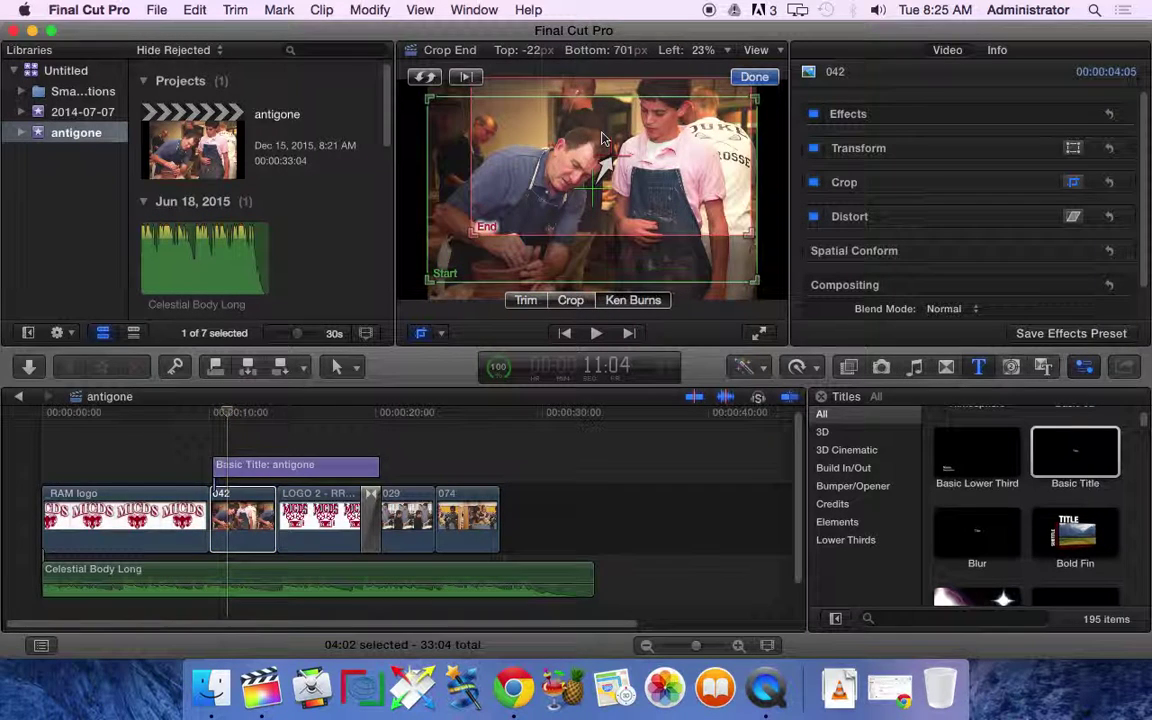
drag(470, 237, 593, 178)
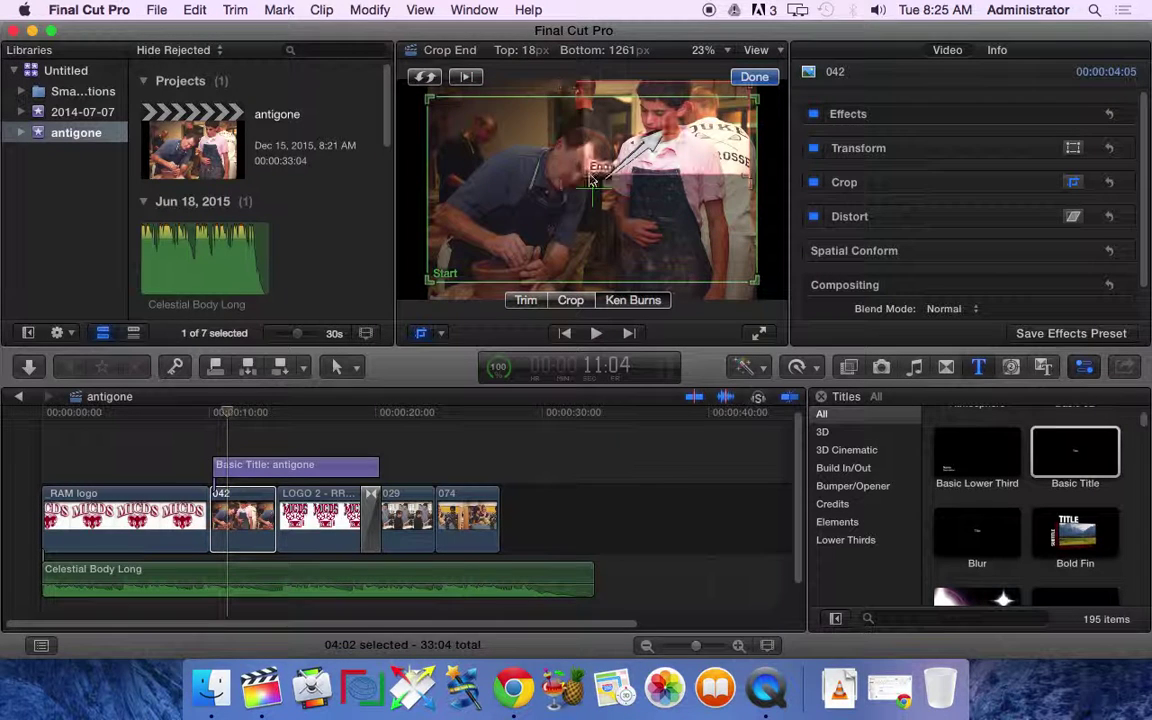
drag(681, 150, 664, 150)
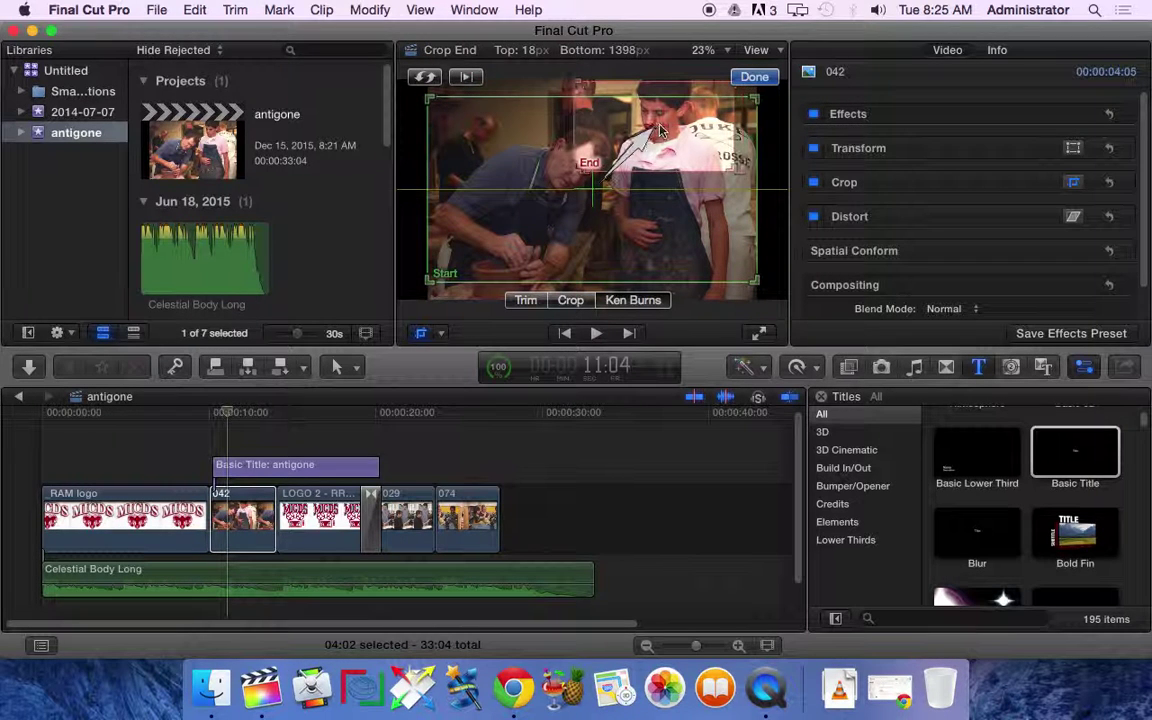
click(754, 77)
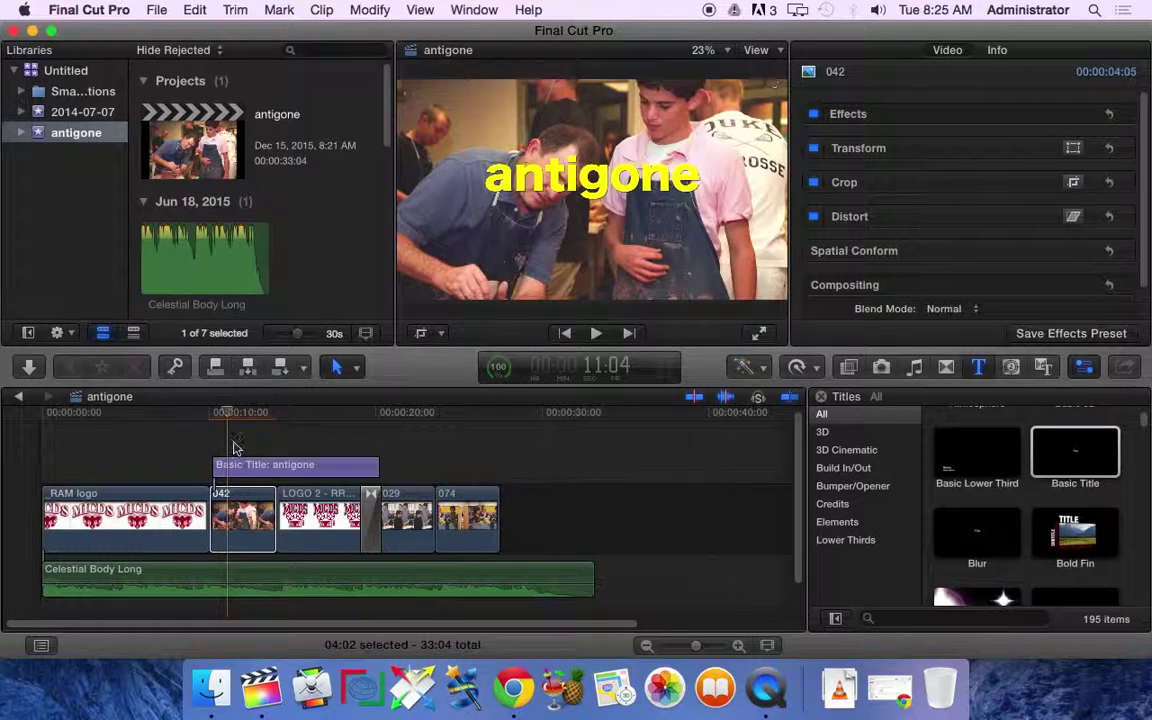
click(217, 428)
key(space)
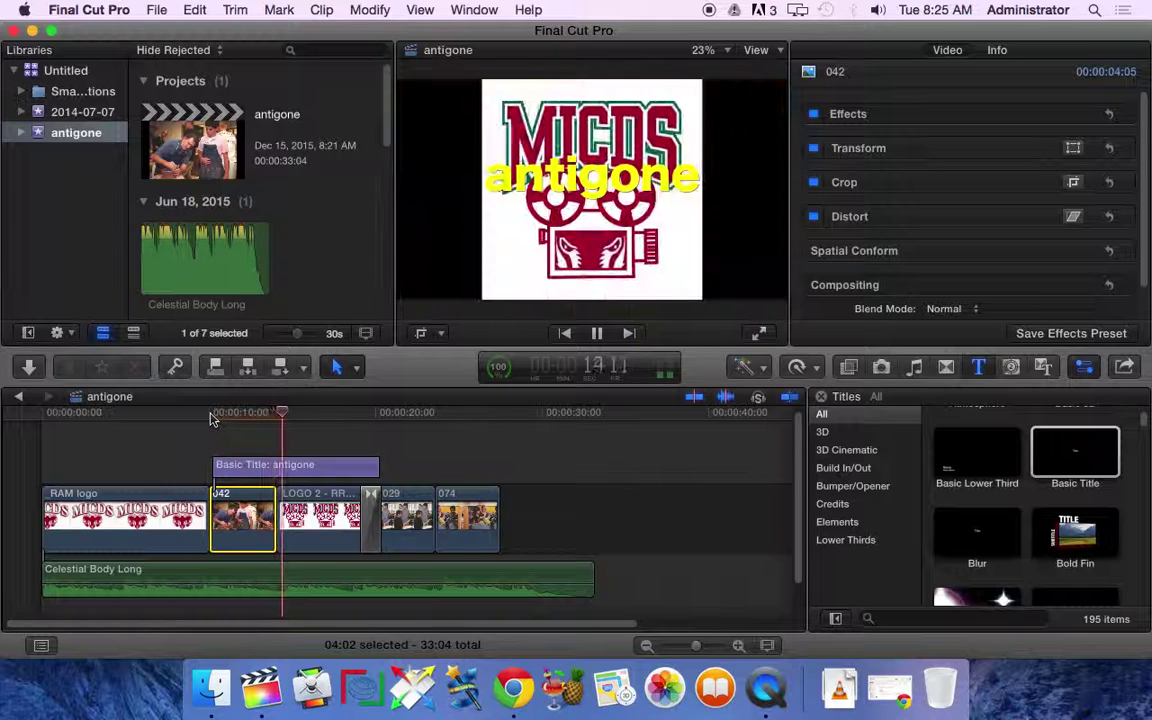
key(space)
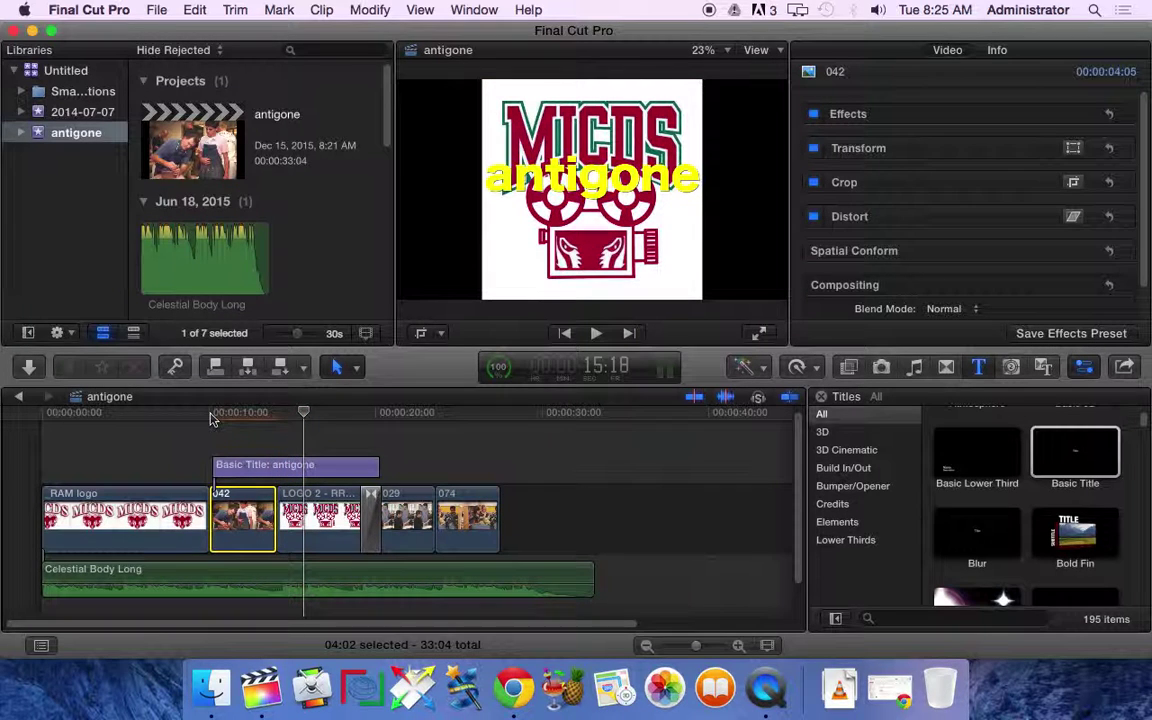